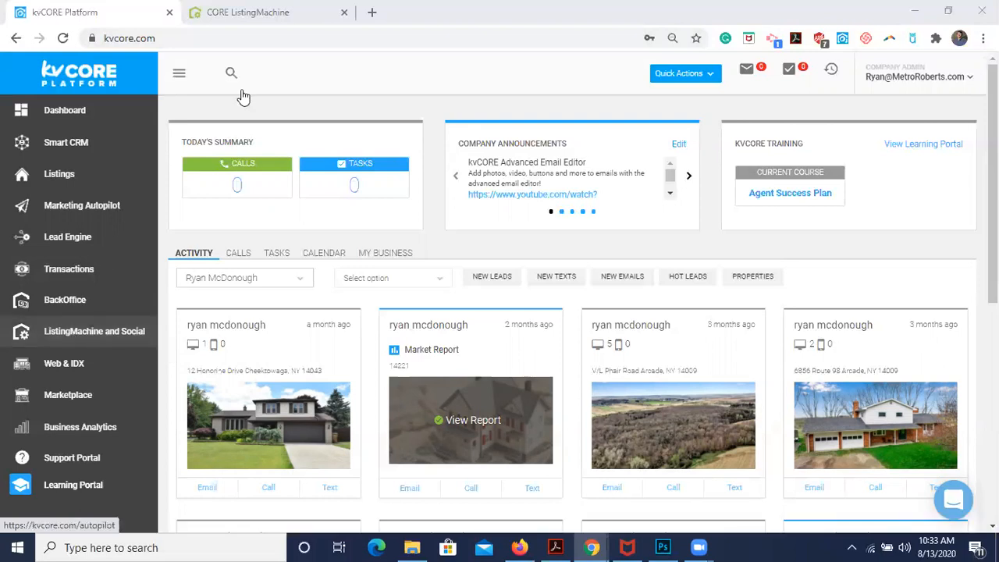
Switch to the CORE ListingMachine dashboard and review its scheduled posts, integrations and active listings
{"action": "left_click", "coordinate": [213, 14]}
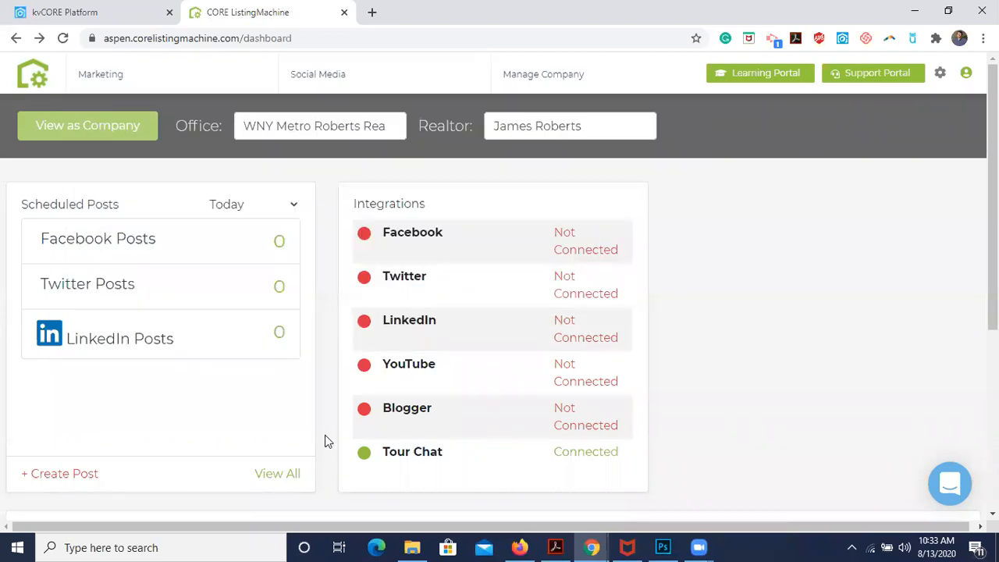
{"action": "scroll", "coordinate": [324, 435], "scroll_direction": "down", "scroll_amount": 3}
{"action": "scroll", "coordinate": [326, 435], "scroll_direction": "down", "scroll_amount": 2}
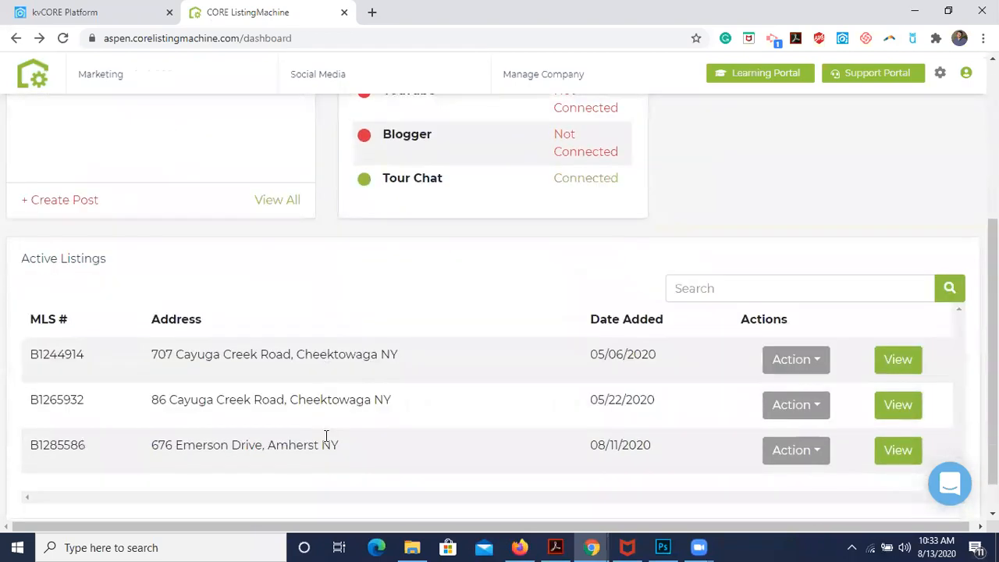
{"action": "scroll", "coordinate": [325, 435], "scroll_direction": "up", "scroll_amount": 5}
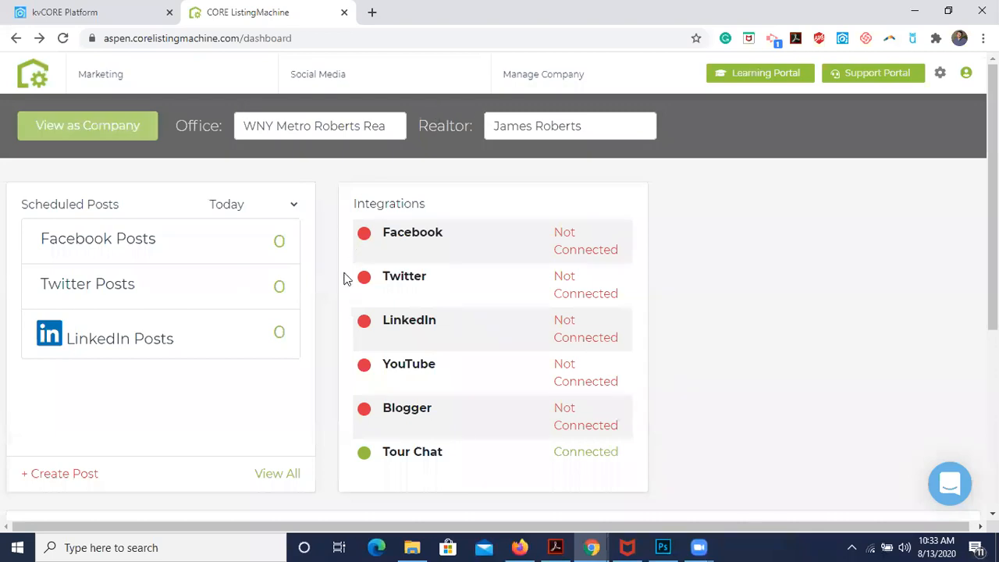
{"action": "scroll", "coordinate": [313, 356], "scroll_direction": "down", "scroll_amount": 4}
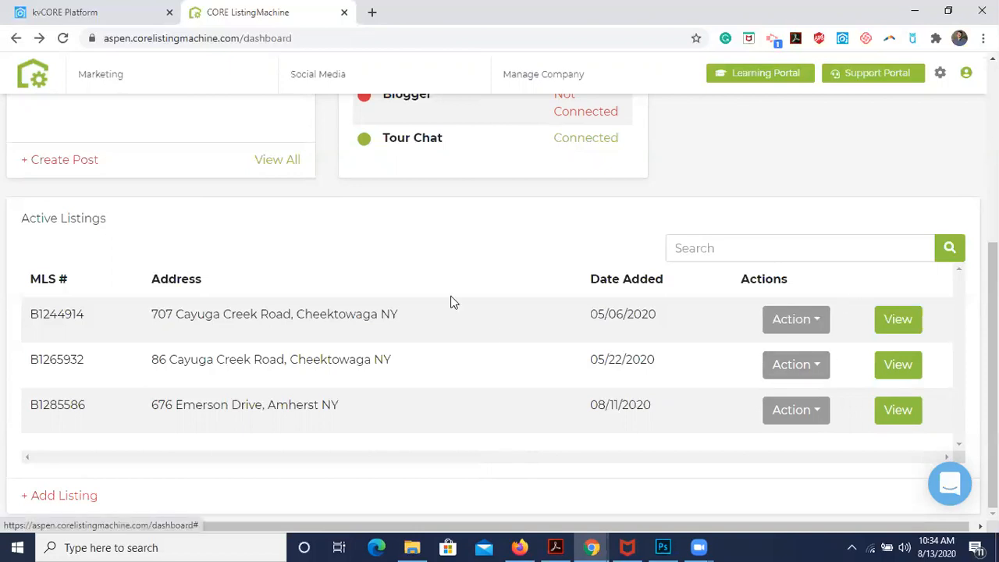
{"action": "scroll", "coordinate": [453, 301], "scroll_direction": "up", "scroll_amount": 5}
{"action": "scroll", "coordinate": [451, 302], "scroll_direction": "down", "scroll_amount": 5}
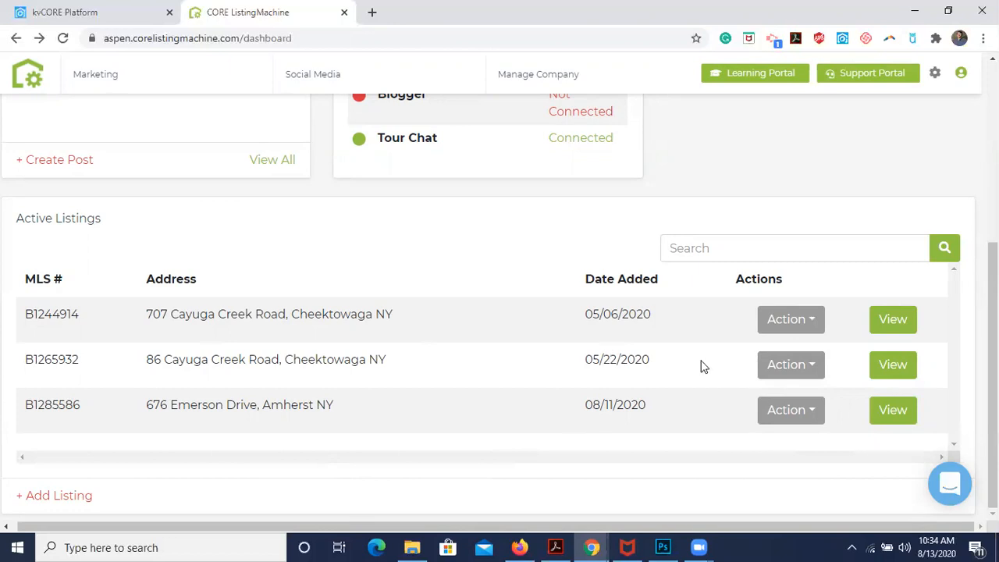
{"action": "left_click", "coordinate": [804, 371]}
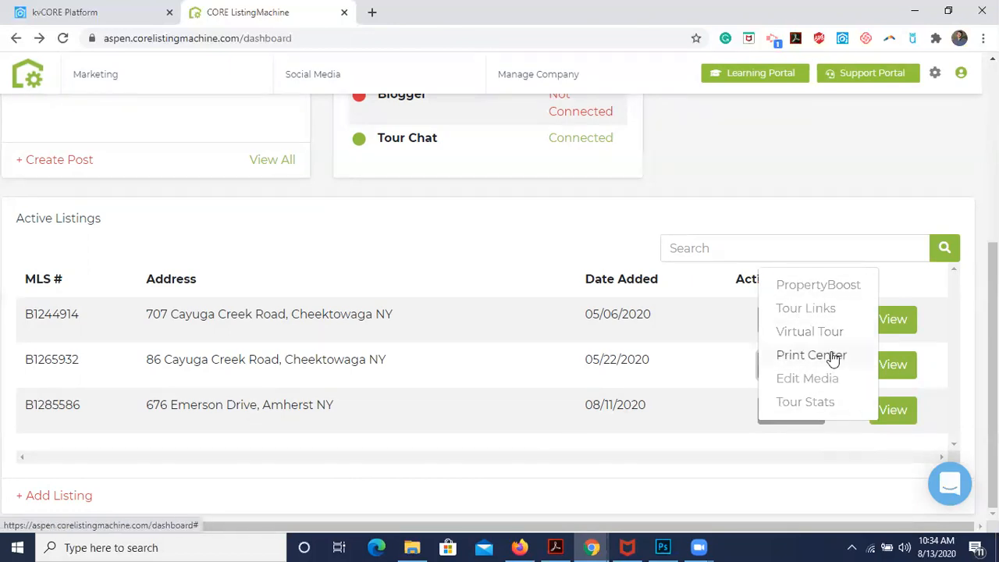
{"action": "left_click", "coordinate": [830, 356]}
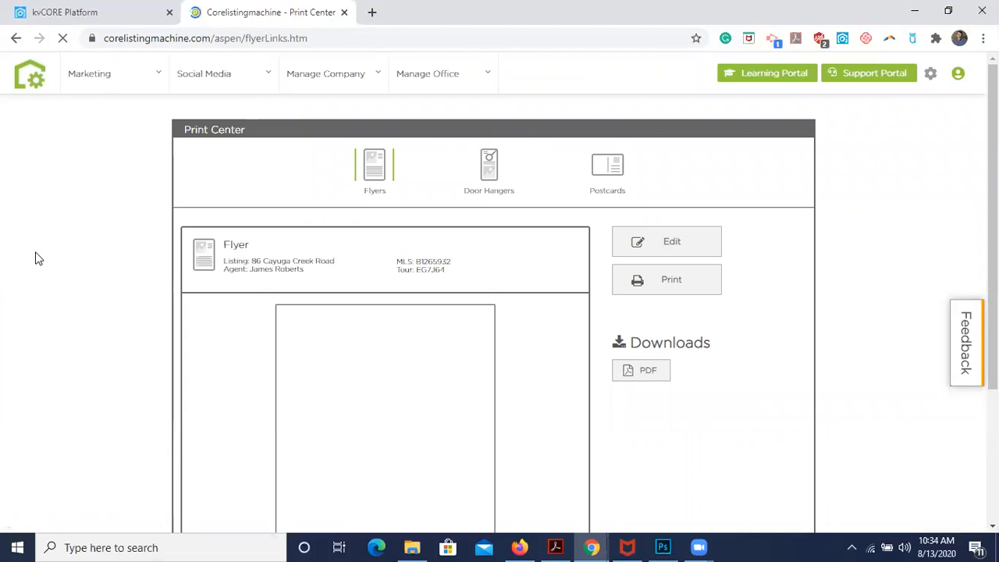
{"action": "scroll", "coordinate": [36, 258], "scroll_direction": "down", "scroll_amount": 3}
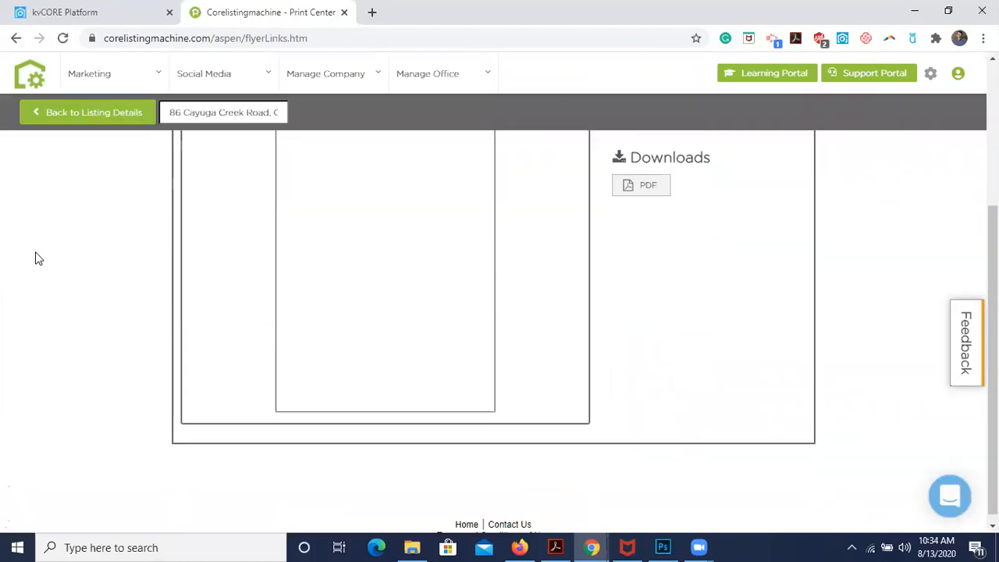
{"action": "scroll", "coordinate": [35, 259], "scroll_direction": "up", "scroll_amount": 3}
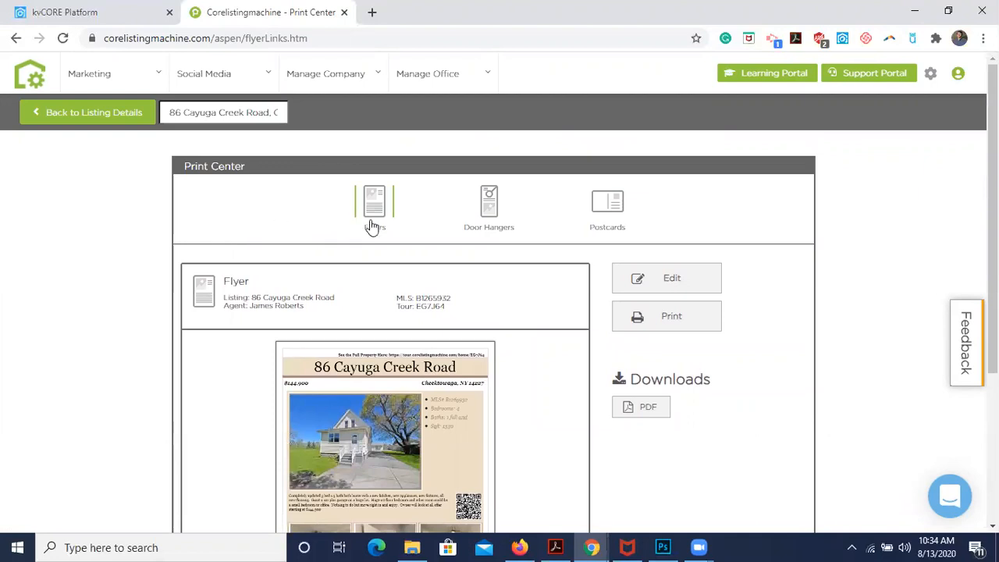
Preview the listing's postcard and door hanger designs, ending on the Sold version of the door hanger
{"action": "left_click", "coordinate": [480, 215]}
{"action": "left_click", "coordinate": [597, 206]}
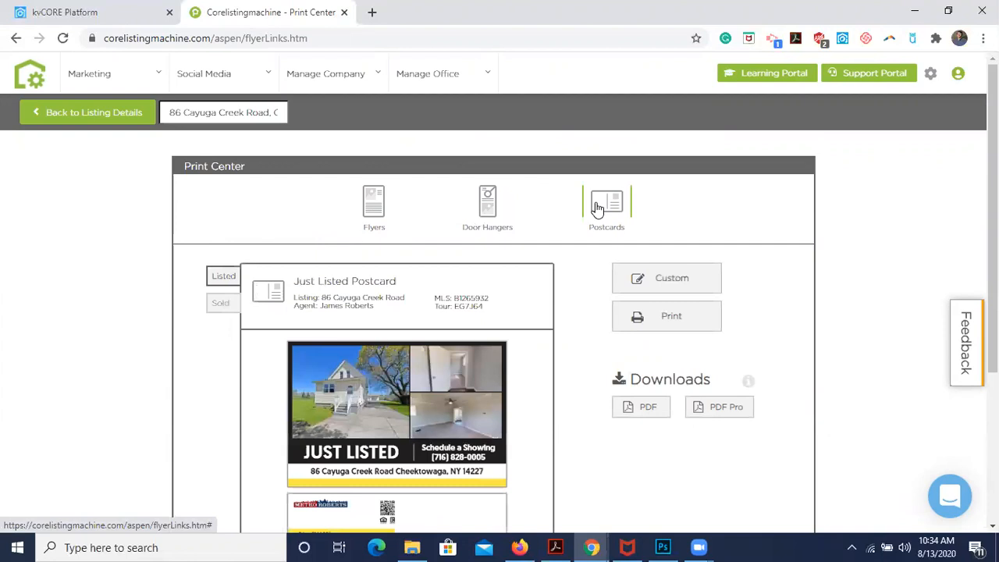
{"action": "left_click", "coordinate": [487, 208]}
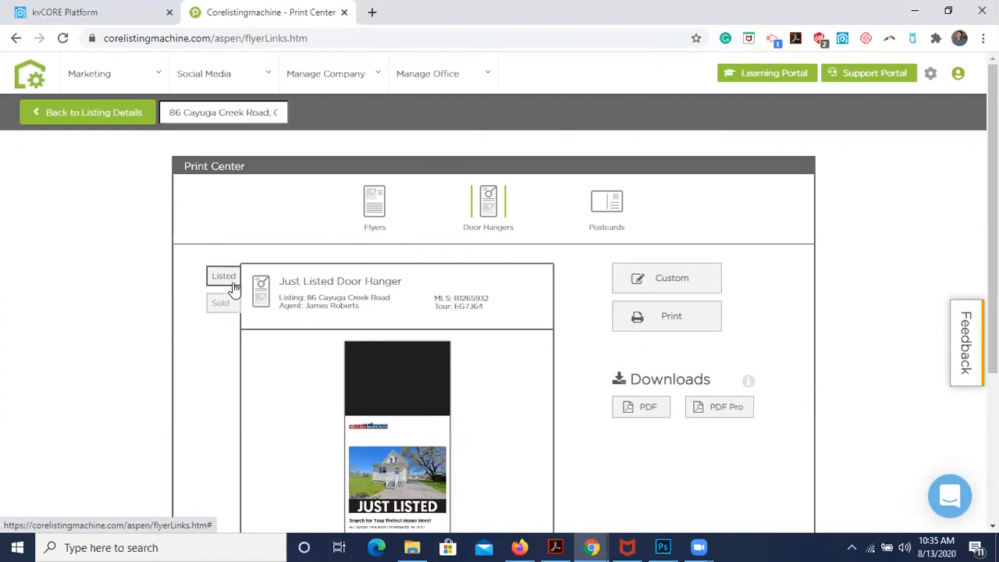
{"action": "scroll", "coordinate": [232, 312], "scroll_direction": "down", "scroll_amount": 1}
{"action": "left_click", "coordinate": [219, 215]}
{"action": "scroll", "coordinate": [296, 259], "scroll_direction": "up", "scroll_amount": 1}
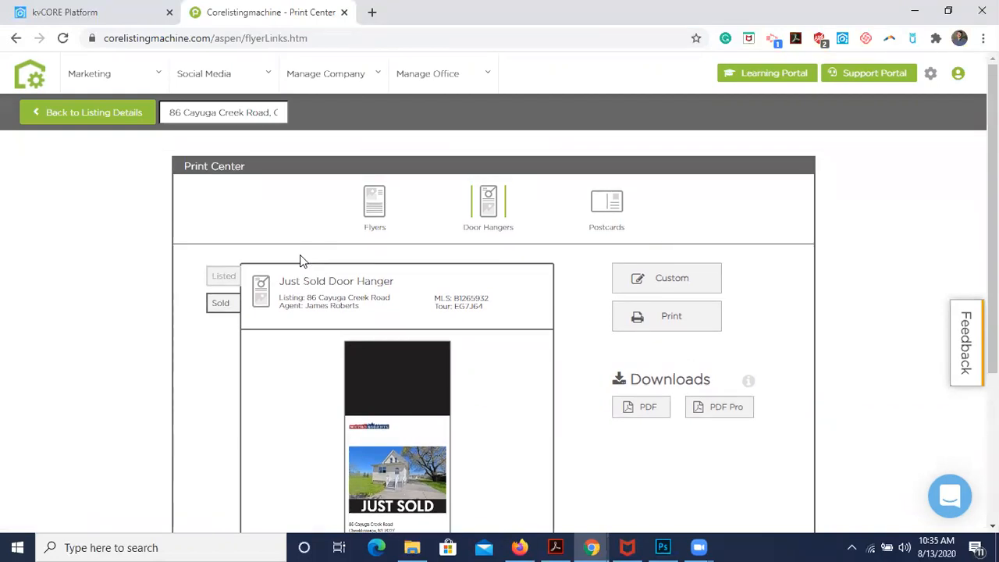
Display the Sold version of the postcard and examine its front and back designs
{"action": "left_click", "coordinate": [607, 209]}
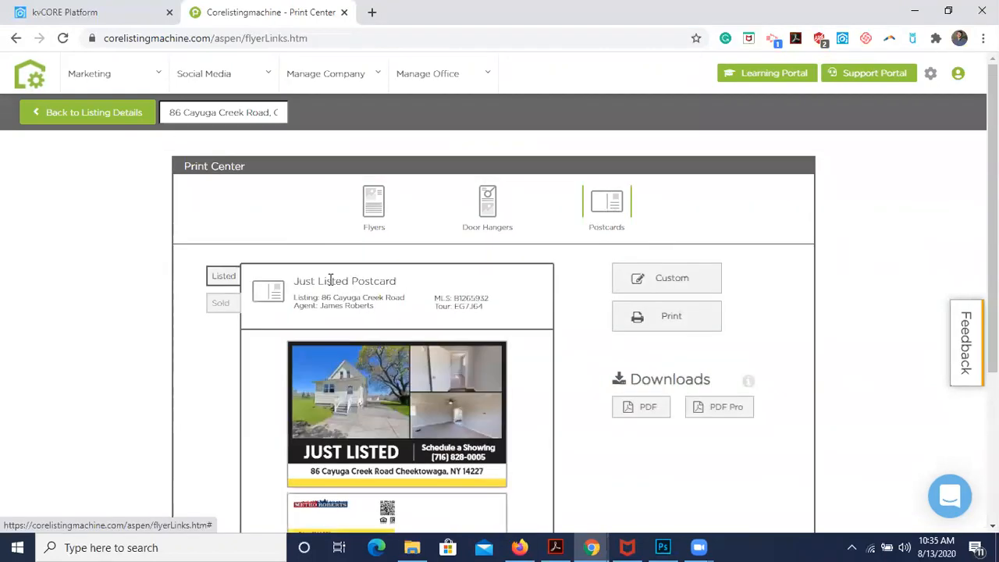
{"action": "left_click", "coordinate": [223, 308]}
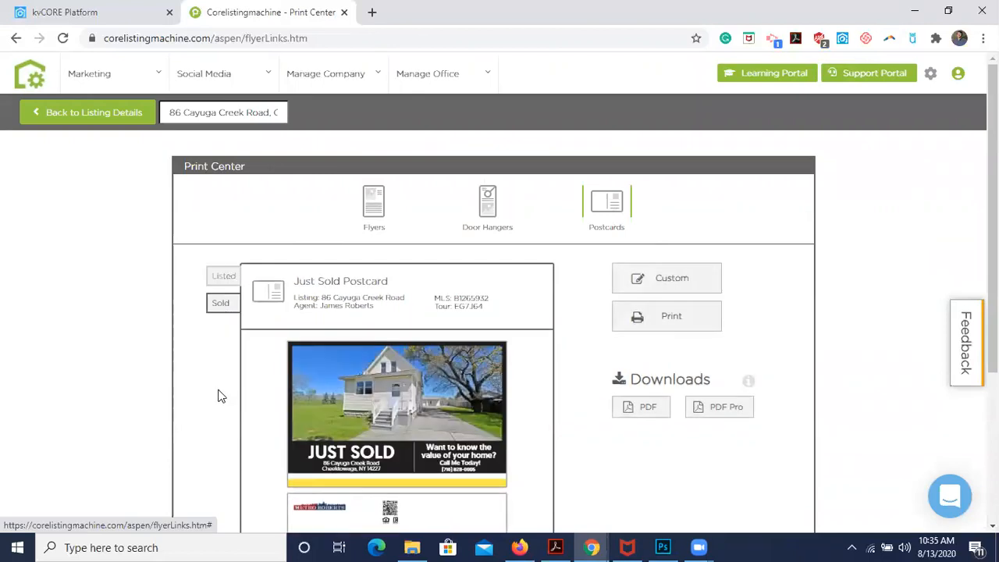
{"action": "scroll", "coordinate": [220, 404], "scroll_direction": "down", "scroll_amount": 1}
{"action": "scroll", "coordinate": [219, 406], "scroll_direction": "down", "scroll_amount": 1}
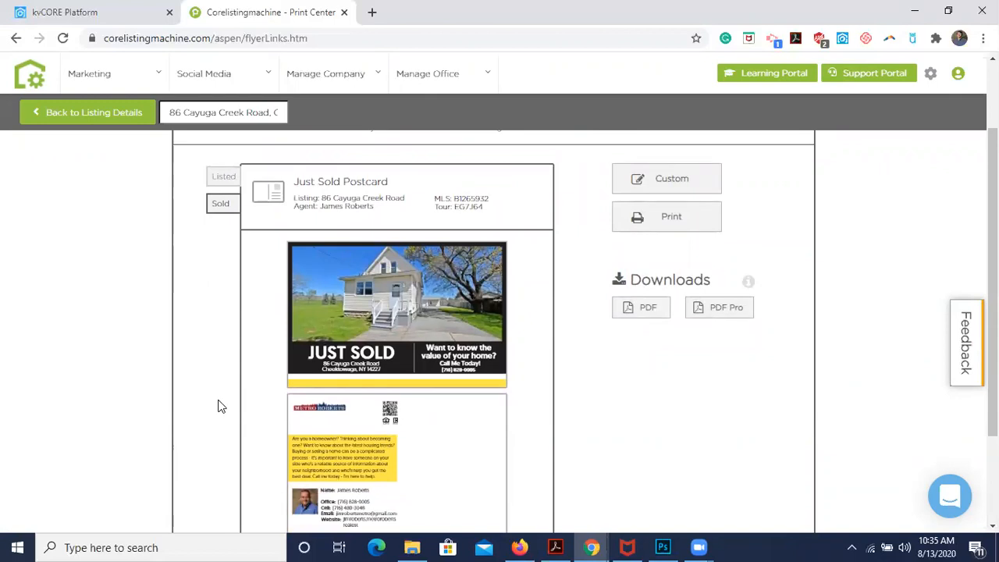
{"action": "scroll", "coordinate": [220, 406], "scroll_direction": "down", "scroll_amount": 1}
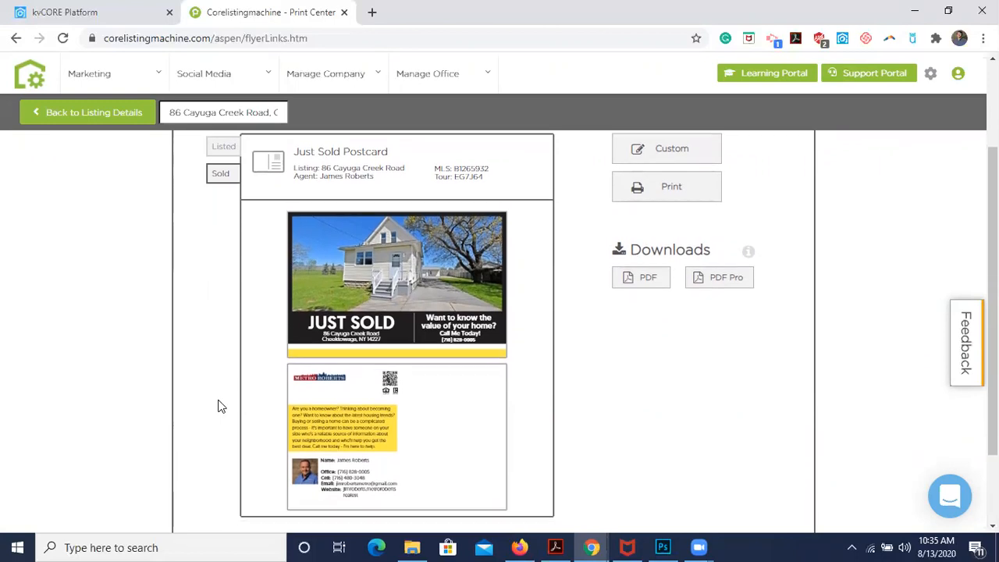
{"action": "scroll", "coordinate": [219, 406], "scroll_direction": "down", "scroll_amount": 1}
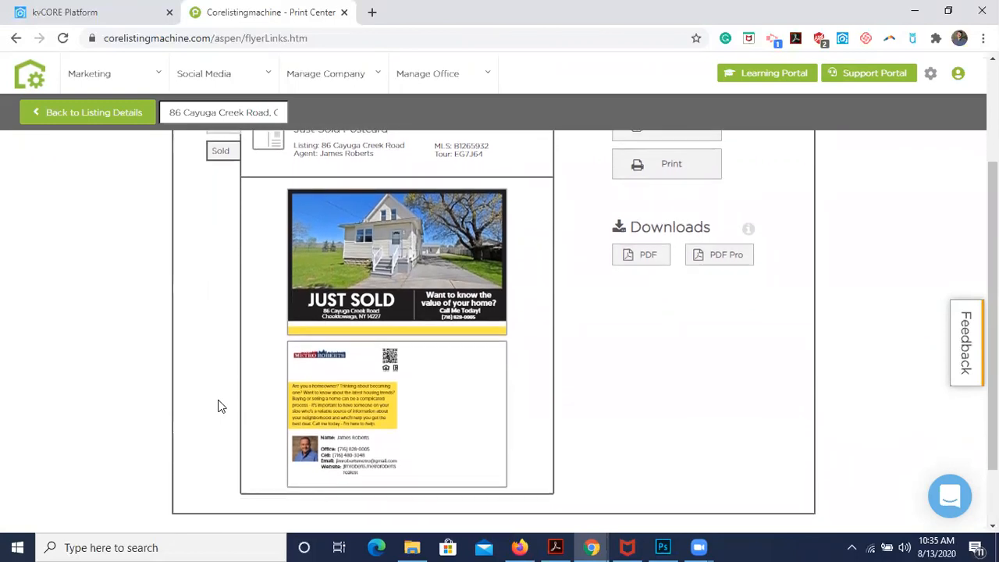
{"action": "scroll", "coordinate": [219, 406], "scroll_direction": "up", "scroll_amount": 2}
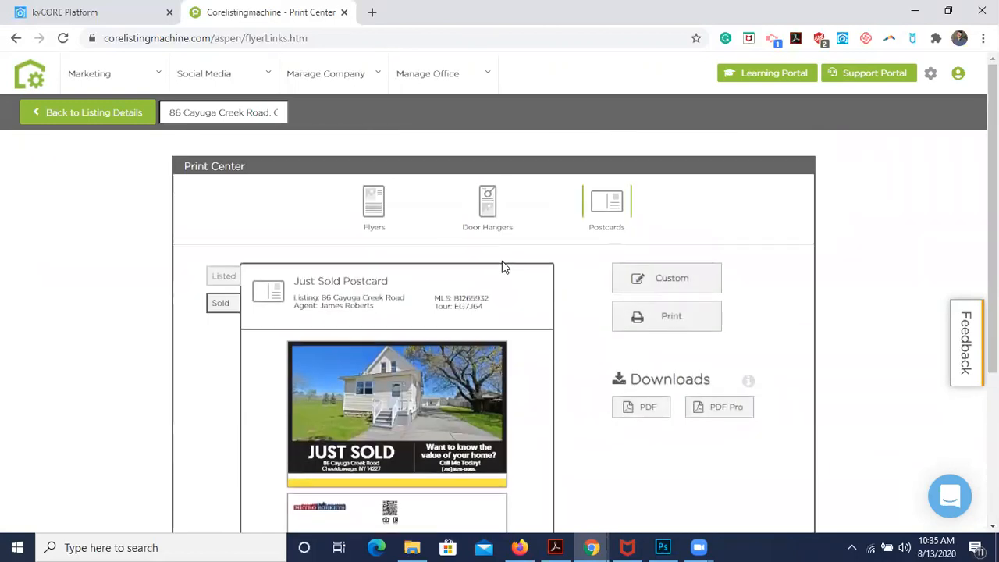
Return to the listing's flyer, check its preview, and open its style templates for editing
{"action": "left_click", "coordinate": [371, 209]}
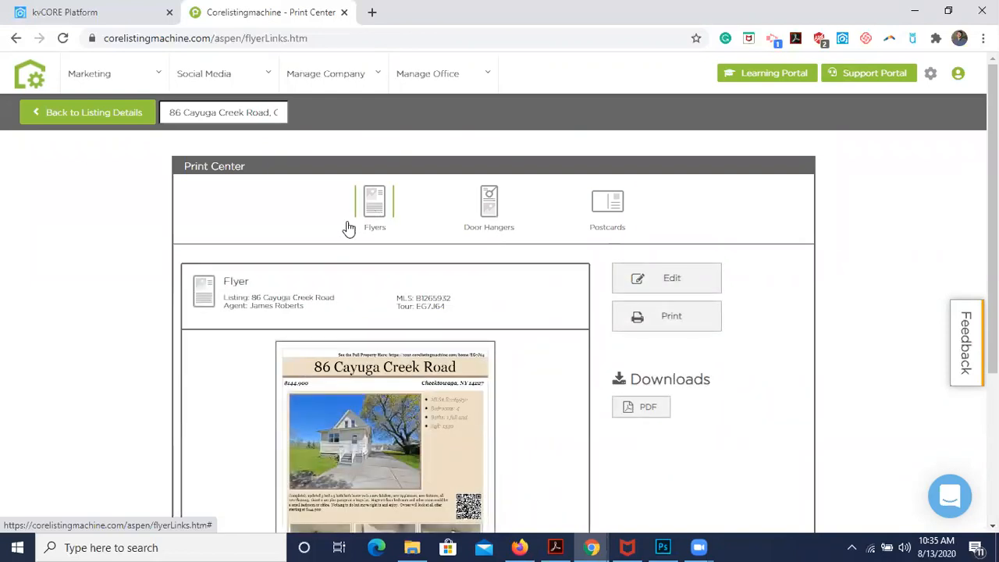
{"action": "scroll", "coordinate": [209, 356], "scroll_direction": "down", "scroll_amount": 3}
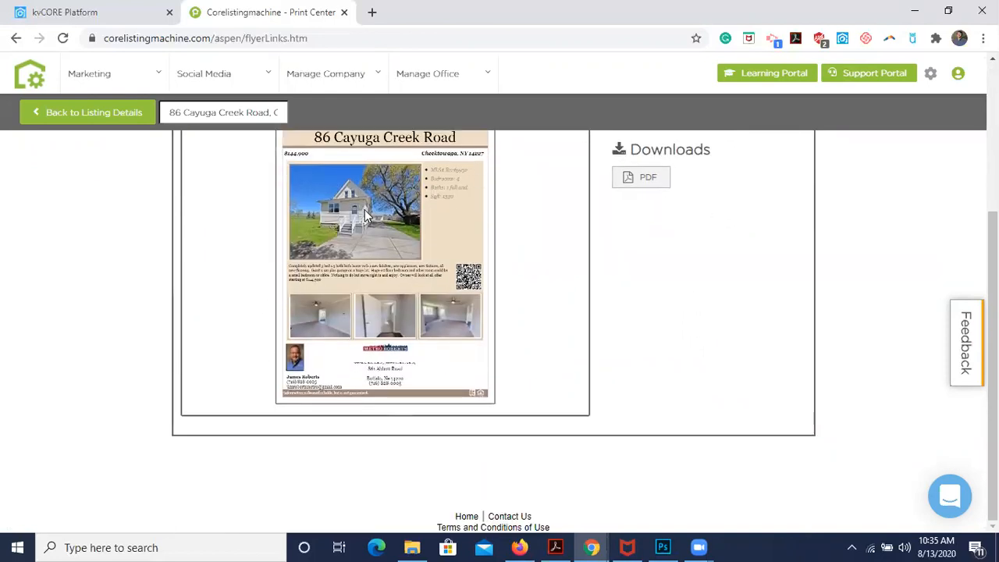
{"action": "scroll", "coordinate": [364, 211], "scroll_direction": "up", "scroll_amount": 1}
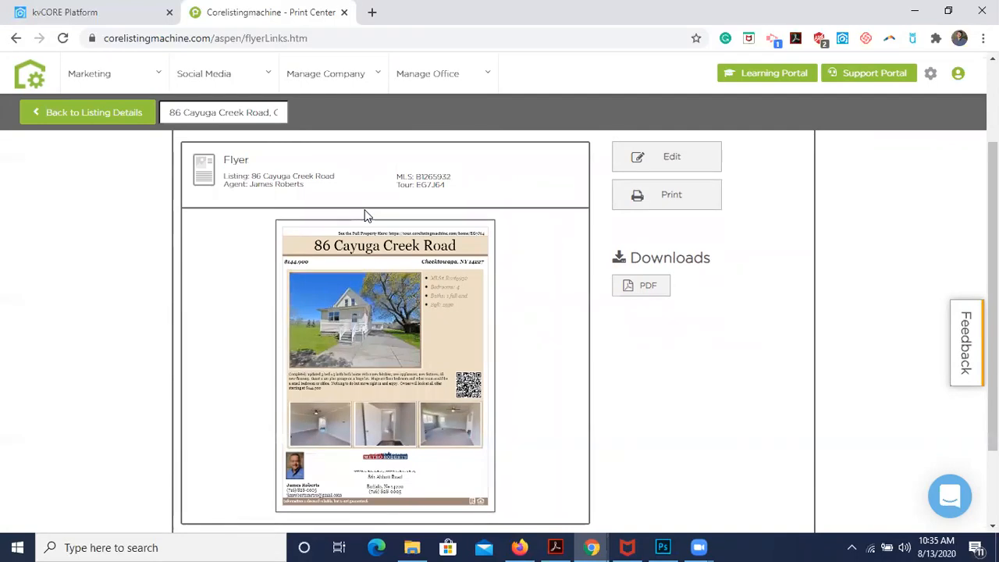
{"action": "scroll", "coordinate": [364, 215], "scroll_direction": "up", "scroll_amount": 1}
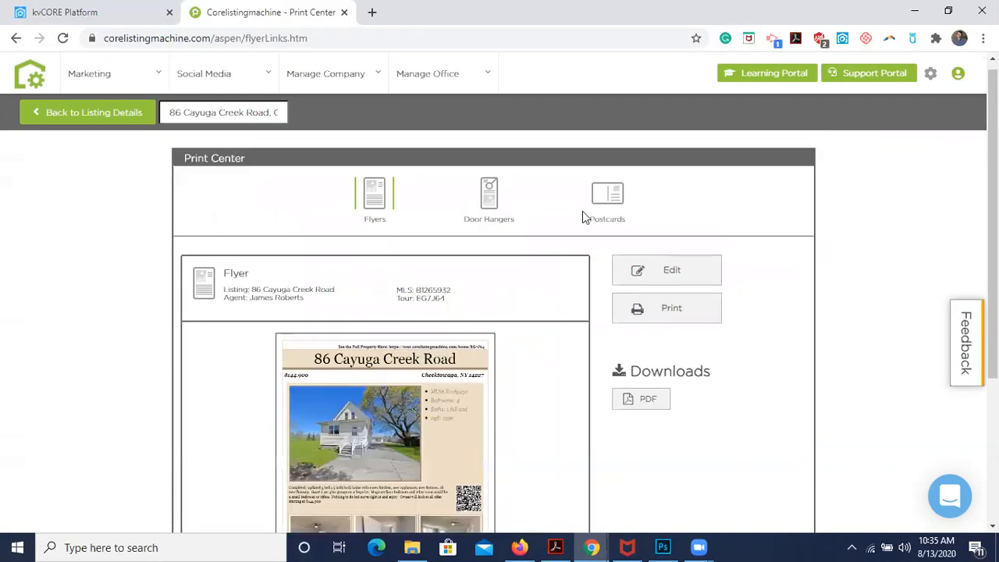
{"action": "left_click", "coordinate": [685, 285]}
{"action": "scroll", "coordinate": [754, 257], "scroll_direction": "down", "scroll_amount": 1}
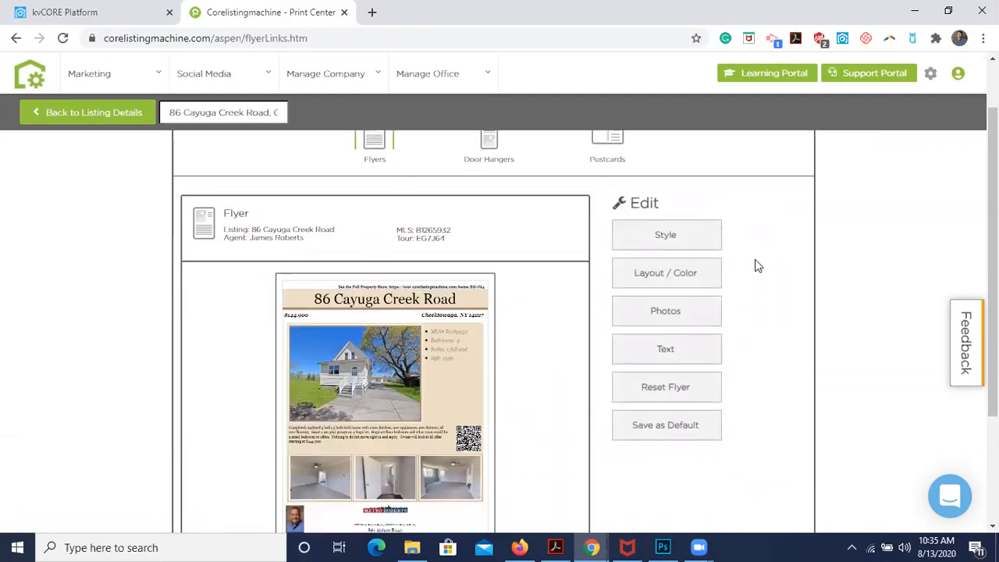
{"action": "left_click", "coordinate": [690, 240]}
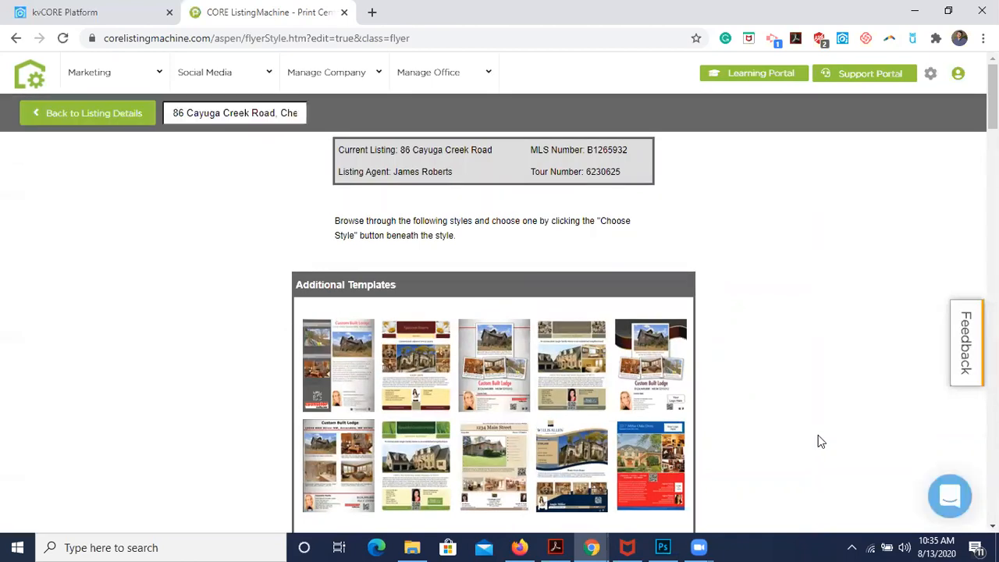
Examine the available flyer style templates, from Additional Templates through the Regalia collection
{"action": "scroll", "coordinate": [820, 441], "scroll_direction": "down", "scroll_amount": 1}
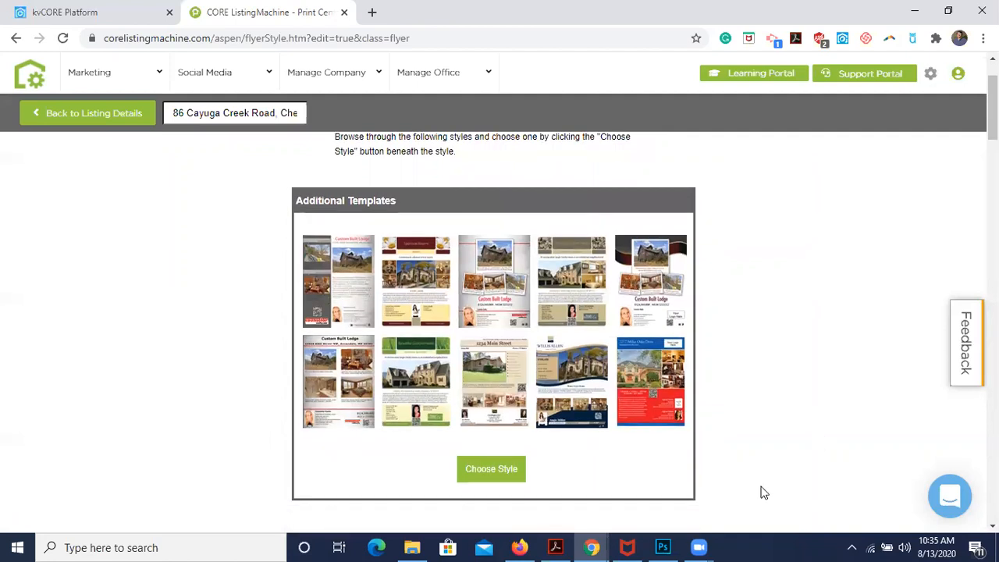
{"action": "scroll", "coordinate": [764, 493], "scroll_direction": "down", "scroll_amount": 2}
{"action": "scroll", "coordinate": [764, 493], "scroll_direction": "up", "scroll_amount": 3}
{"action": "scroll", "coordinate": [764, 493], "scroll_direction": "down", "scroll_amount": 4}
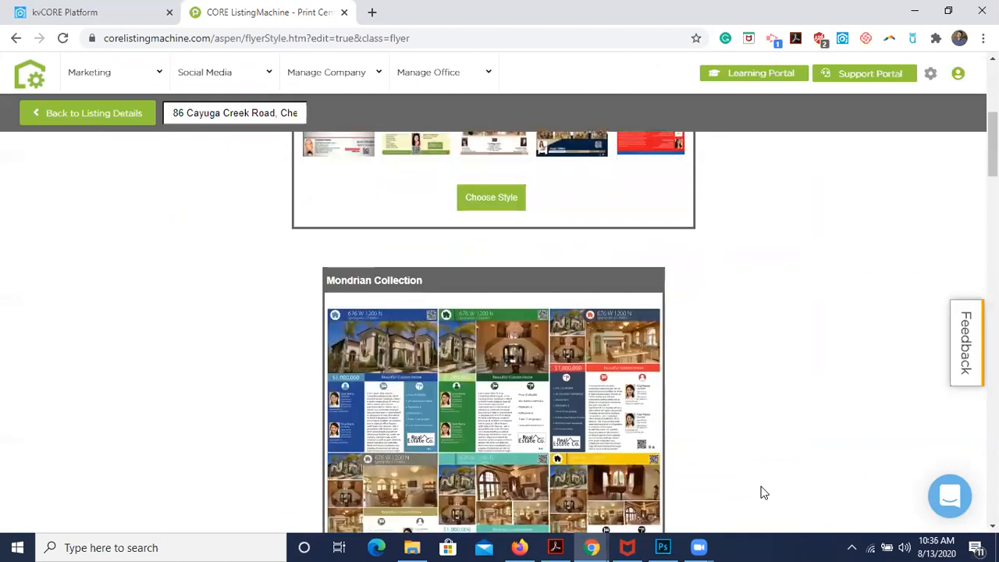
{"action": "scroll", "coordinate": [764, 492], "scroll_direction": "down", "scroll_amount": 2}
{"action": "scroll", "coordinate": [744, 379], "scroll_direction": "down", "scroll_amount": 5}
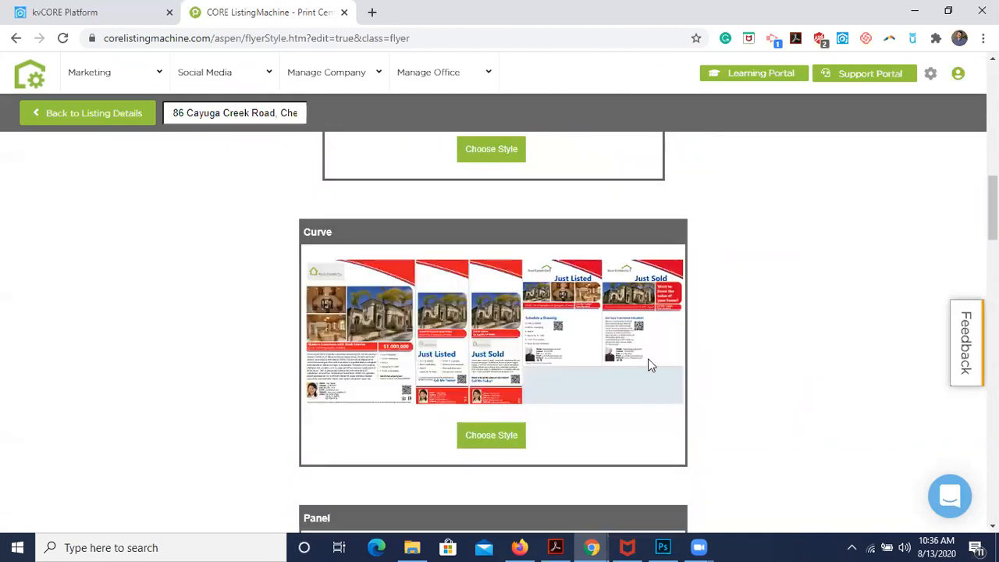
{"action": "scroll", "coordinate": [647, 361], "scroll_direction": "down", "scroll_amount": 2}
{"action": "scroll", "coordinate": [567, 396], "scroll_direction": "down", "scroll_amount": 5}
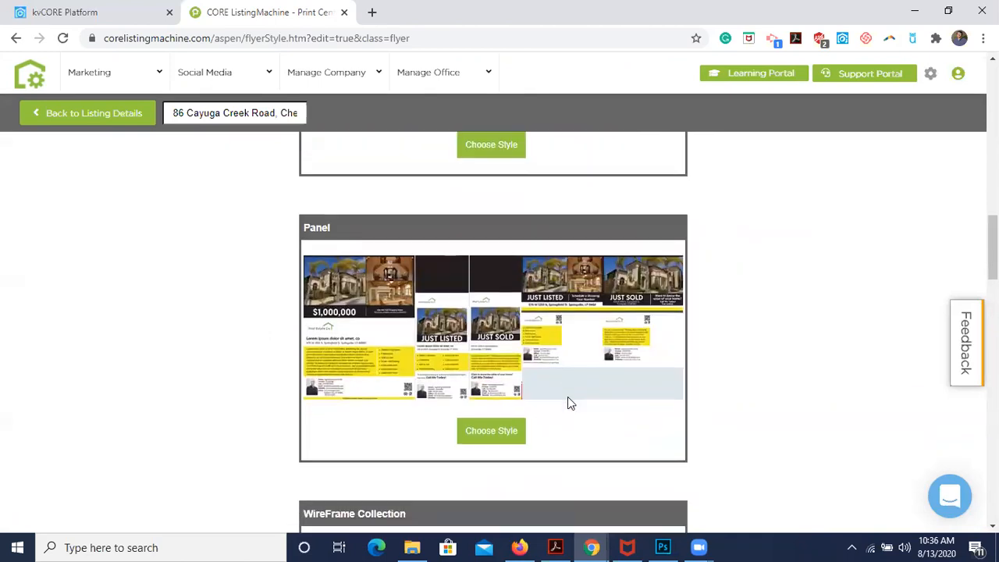
{"action": "scroll", "coordinate": [567, 397], "scroll_direction": "down", "scroll_amount": 8}
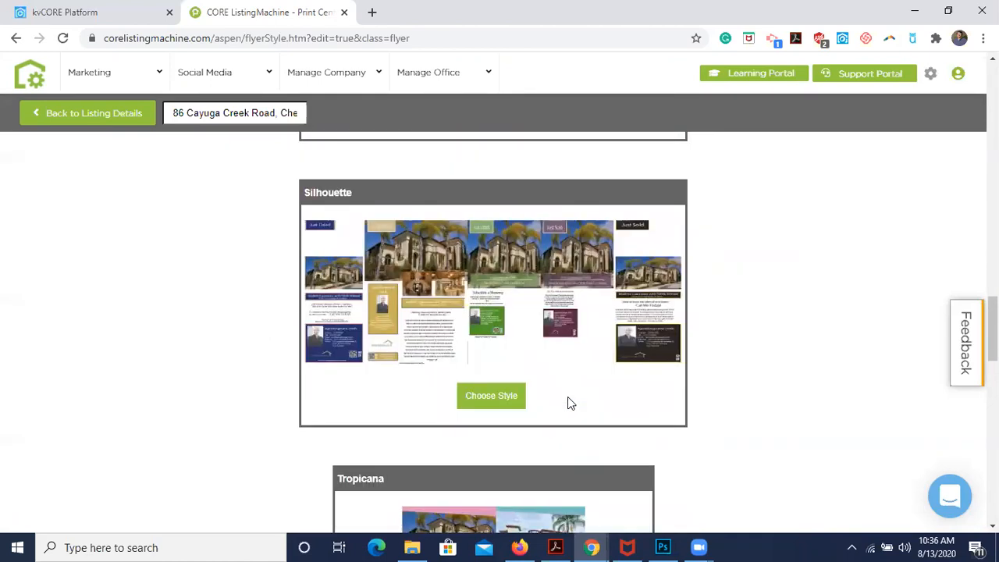
{"action": "scroll", "coordinate": [569, 402], "scroll_direction": "down", "scroll_amount": 5}
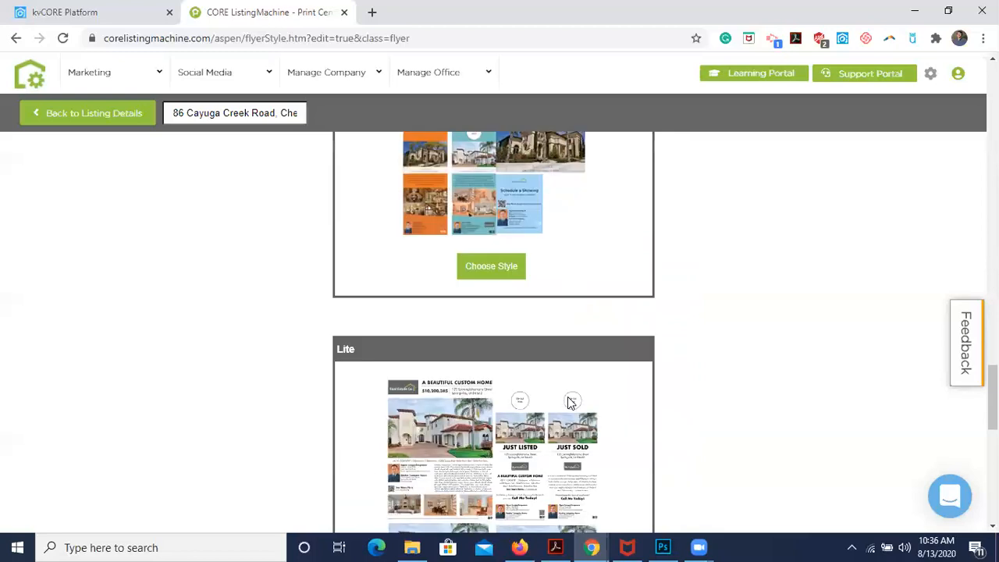
{"action": "scroll", "coordinate": [568, 402], "scroll_direction": "down", "scroll_amount": 5}
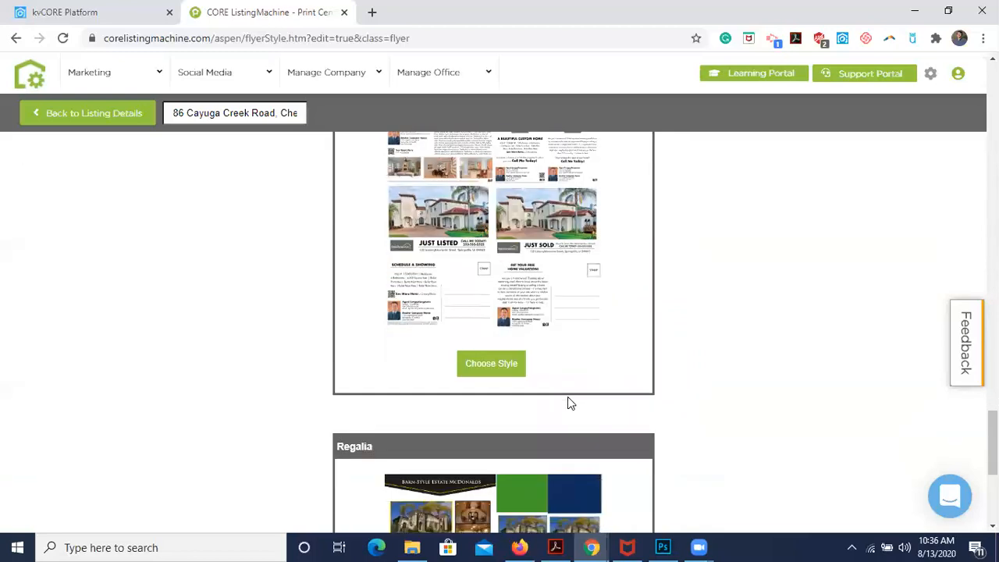
{"action": "scroll", "coordinate": [648, 415], "scroll_direction": "down", "scroll_amount": 2}
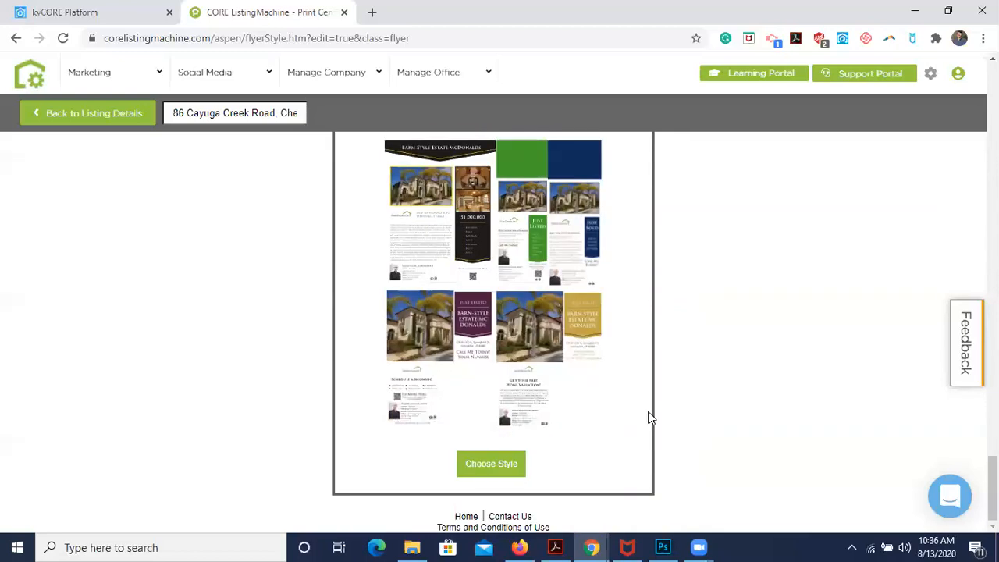
Choose the WireFrame Collection style for the flyer
{"action": "scroll", "coordinate": [649, 414], "scroll_direction": "up", "scroll_amount": 7}
{"action": "scroll", "coordinate": [648, 417], "scroll_direction": "up", "scroll_amount": 10}
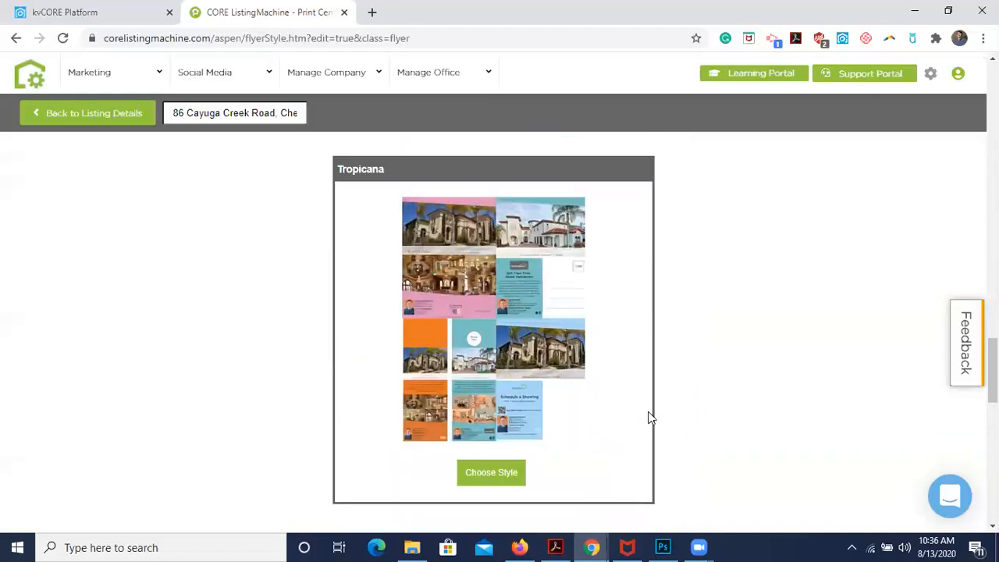
{"action": "scroll", "coordinate": [649, 416], "scroll_direction": "up", "scroll_amount": 3}
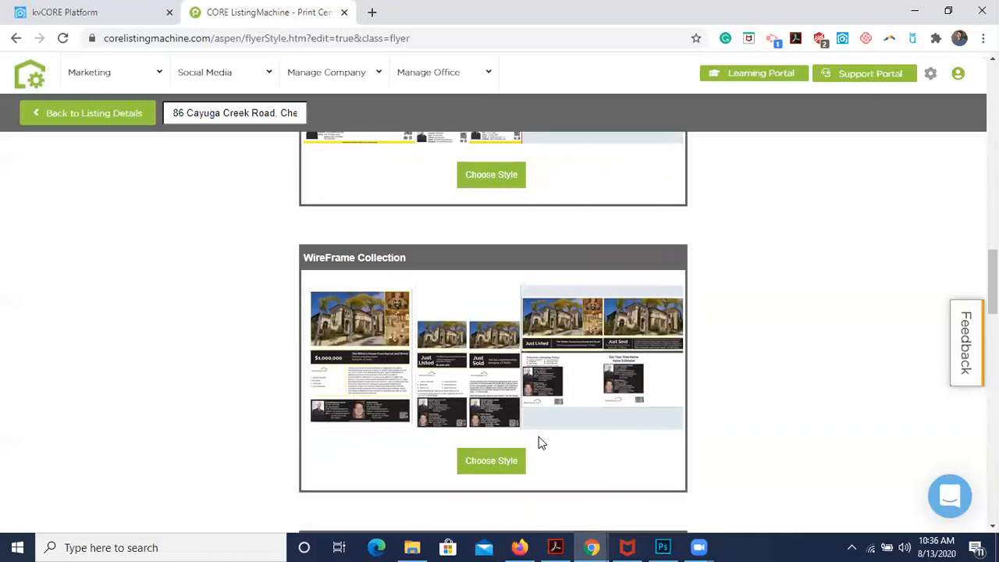
{"action": "left_click", "coordinate": [495, 465]}
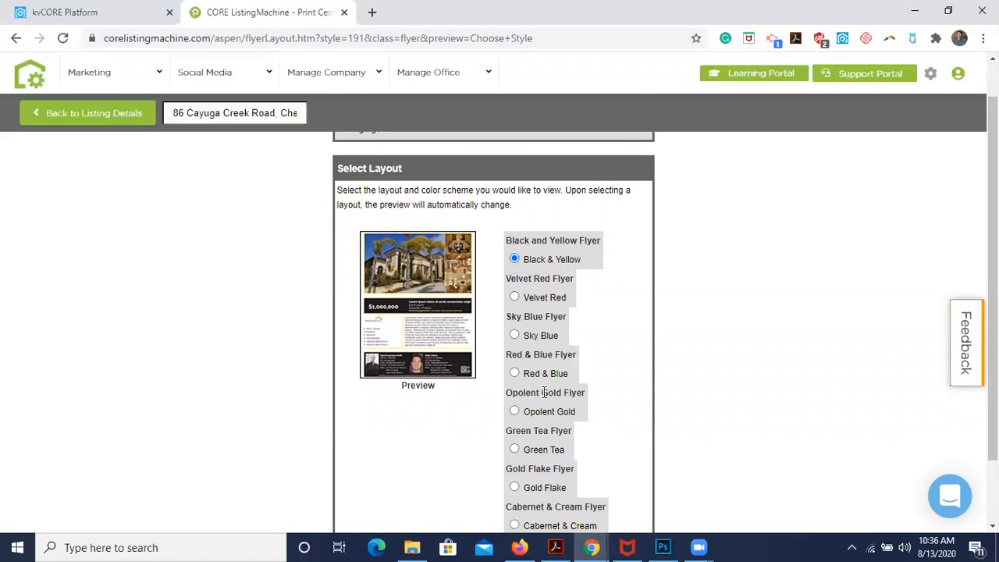
Compare the Red & Blue and Velvet Red layouts, select Red & Blue for the flyer, and proceed to photo selection
{"action": "left_click", "coordinate": [515, 374]}
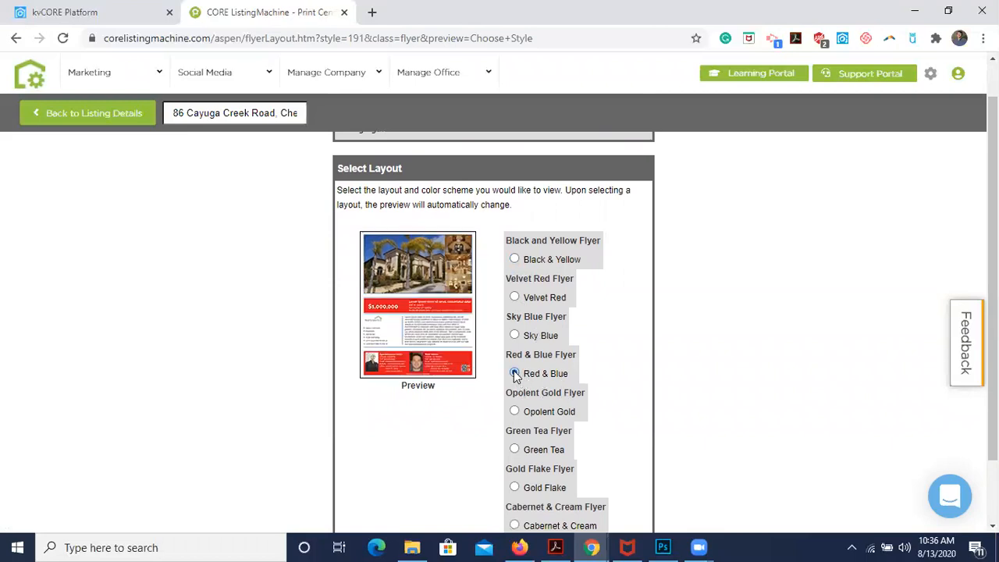
{"action": "scroll", "coordinate": [562, 411], "scroll_direction": "down", "scroll_amount": 1}
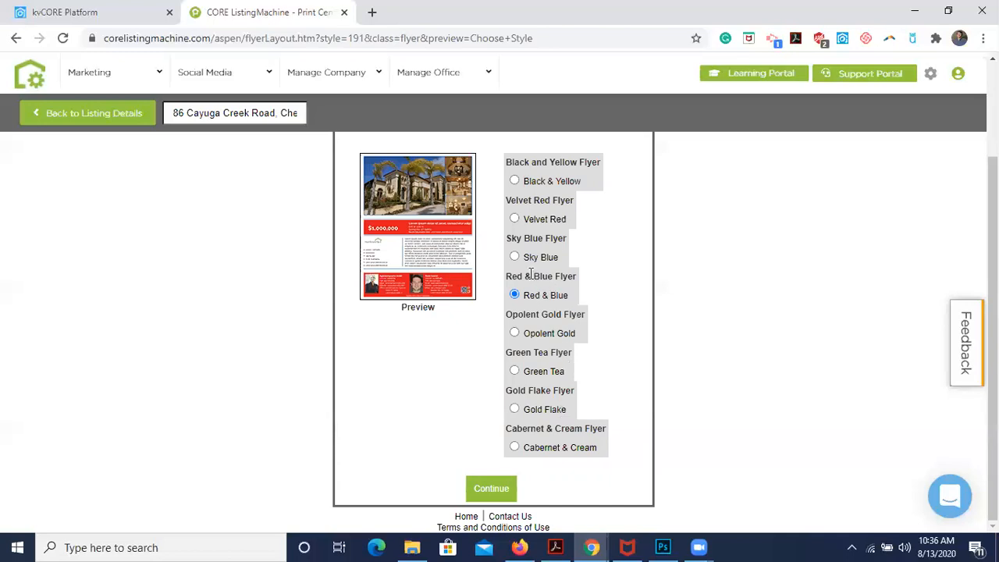
{"action": "left_click", "coordinate": [514, 219]}
{"action": "left_click", "coordinate": [515, 295]}
{"action": "left_click", "coordinate": [493, 487]}
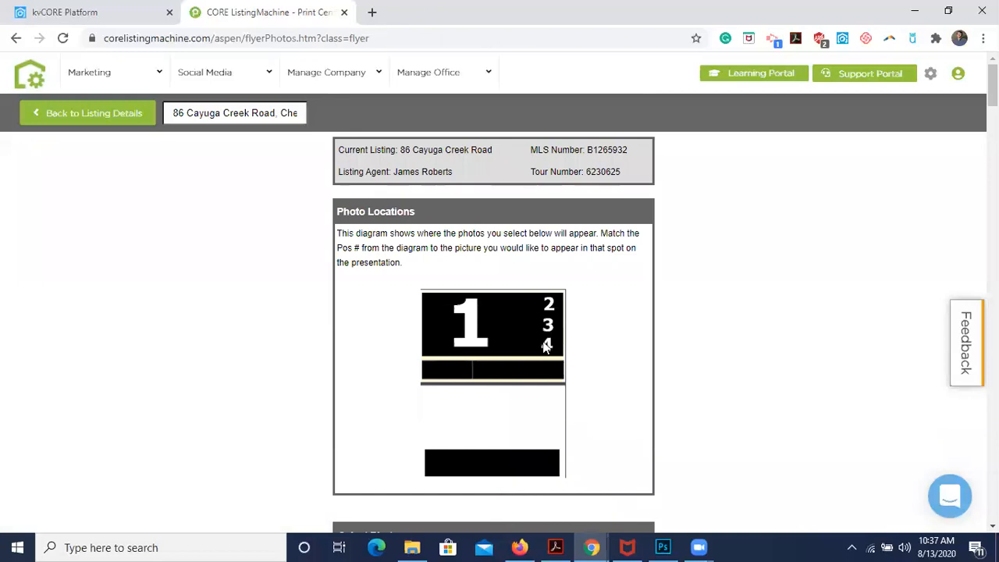
Examine the photo location diagram and the listing photos with their position assignments for the flyer
{"action": "scroll", "coordinate": [589, 344], "scroll_direction": "down", "scroll_amount": 4}
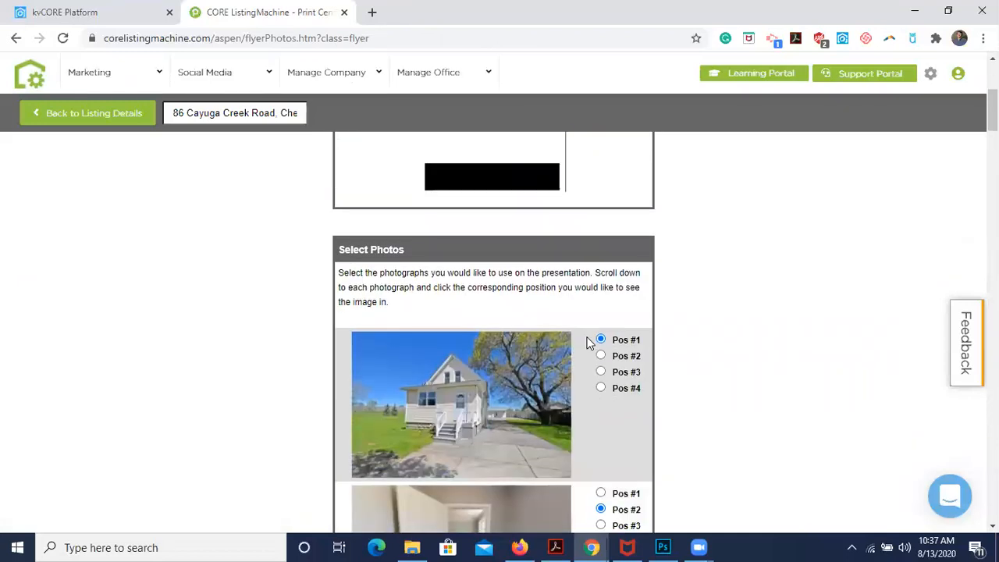
{"action": "scroll", "coordinate": [726, 404], "scroll_direction": "up", "scroll_amount": 4}
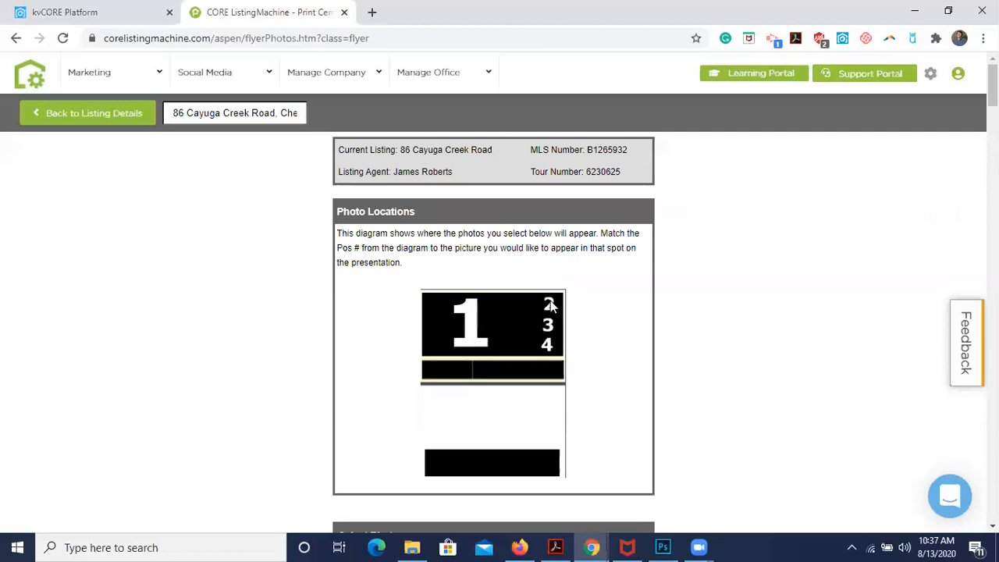
{"action": "scroll", "coordinate": [663, 383], "scroll_direction": "down", "scroll_amount": 5}
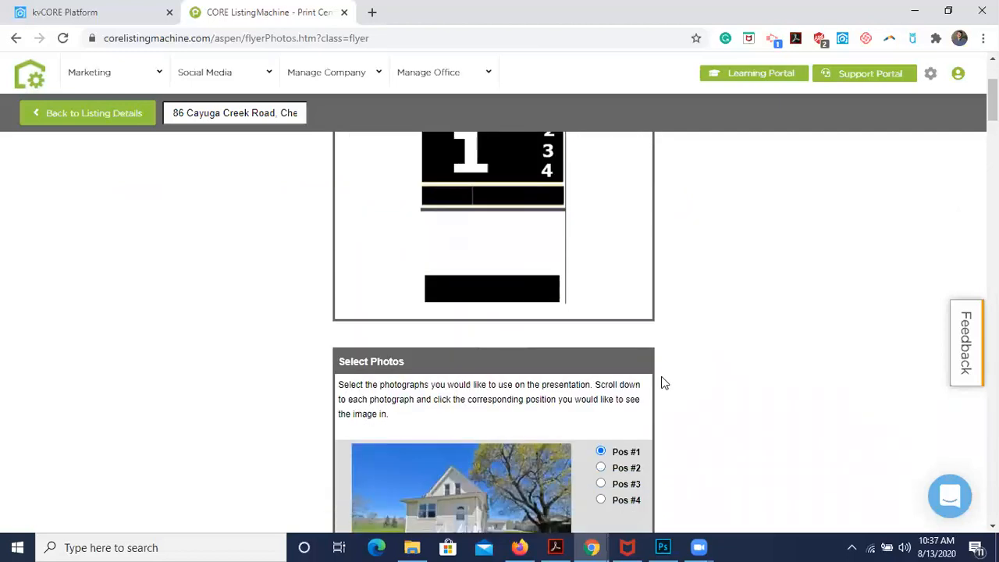
{"action": "scroll", "coordinate": [663, 382], "scroll_direction": "down", "scroll_amount": 8}
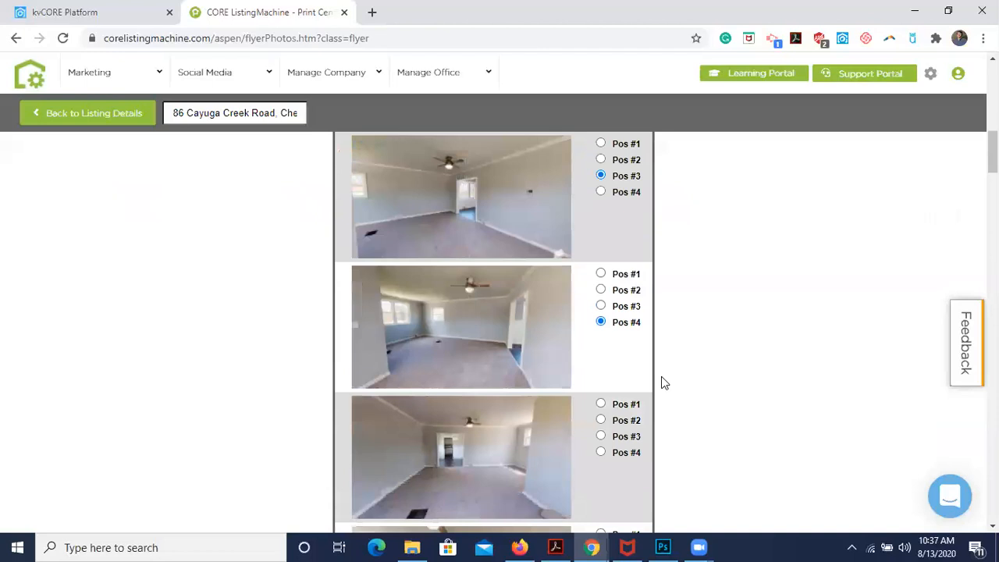
{"action": "scroll", "coordinate": [662, 378], "scroll_direction": "down", "scroll_amount": 8}
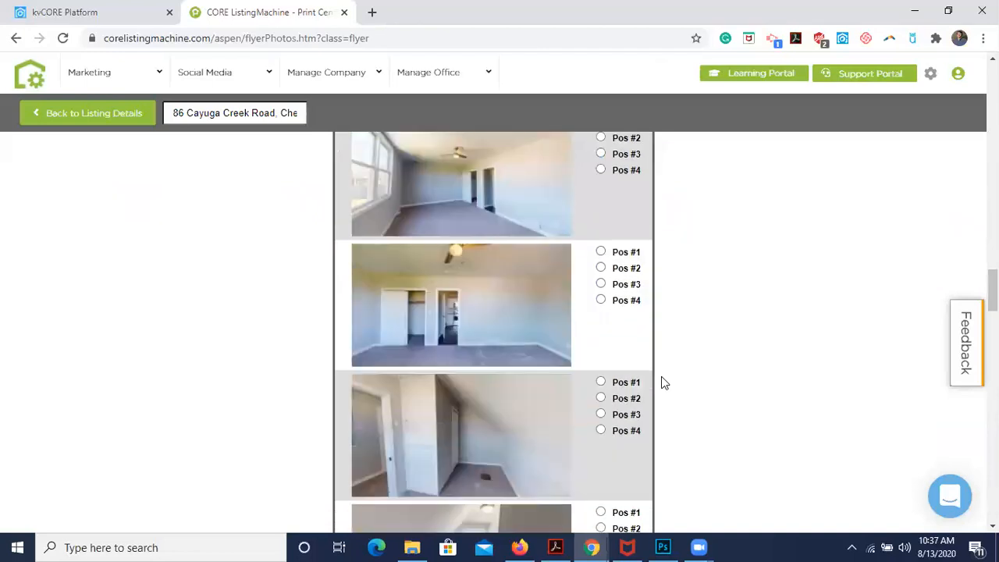
{"action": "scroll", "coordinate": [661, 378], "scroll_direction": "up", "scroll_amount": 10}
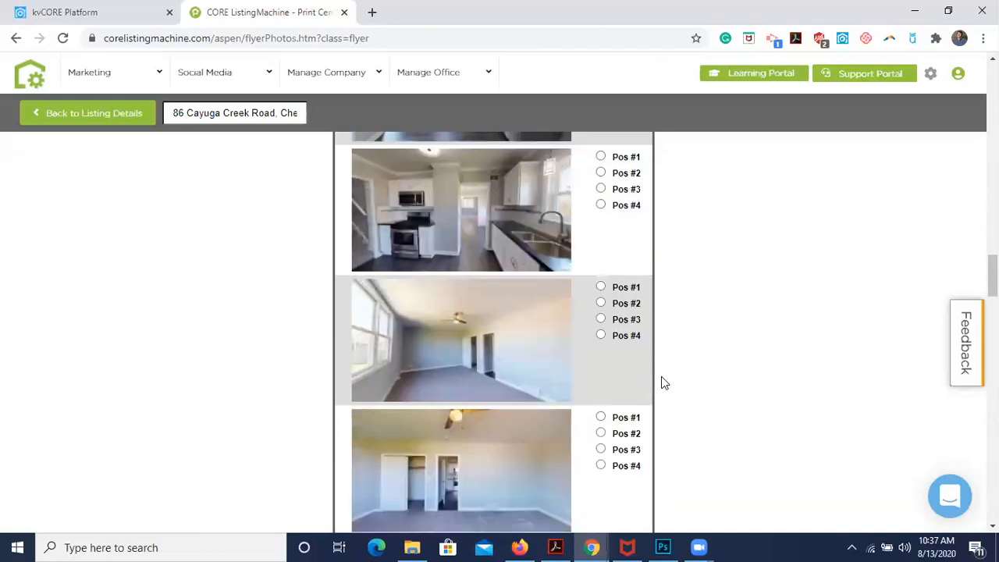
{"action": "scroll", "coordinate": [661, 378], "scroll_direction": "up", "scroll_amount": 10}
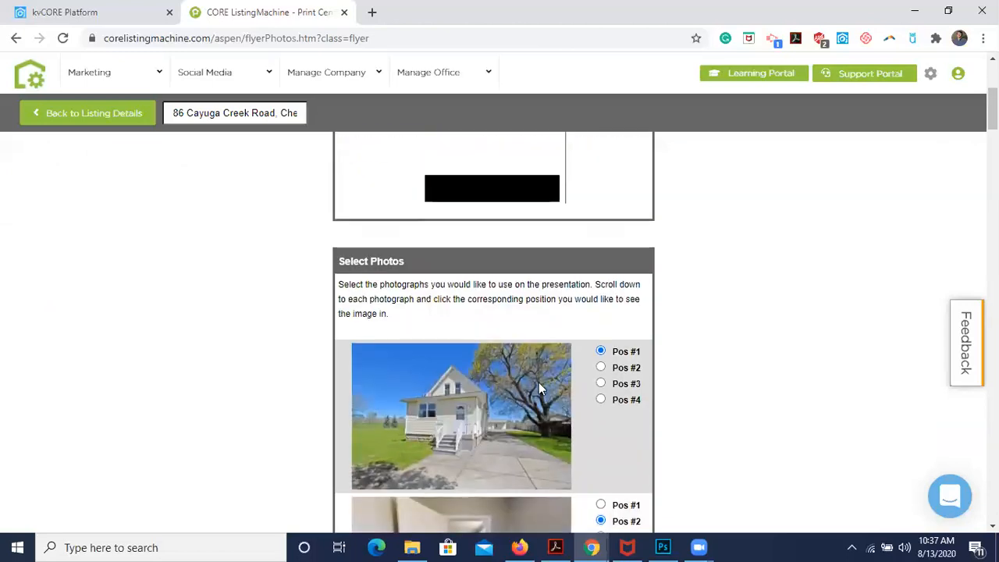
{"action": "scroll", "coordinate": [474, 395], "scroll_direction": "up", "scroll_amount": 2}
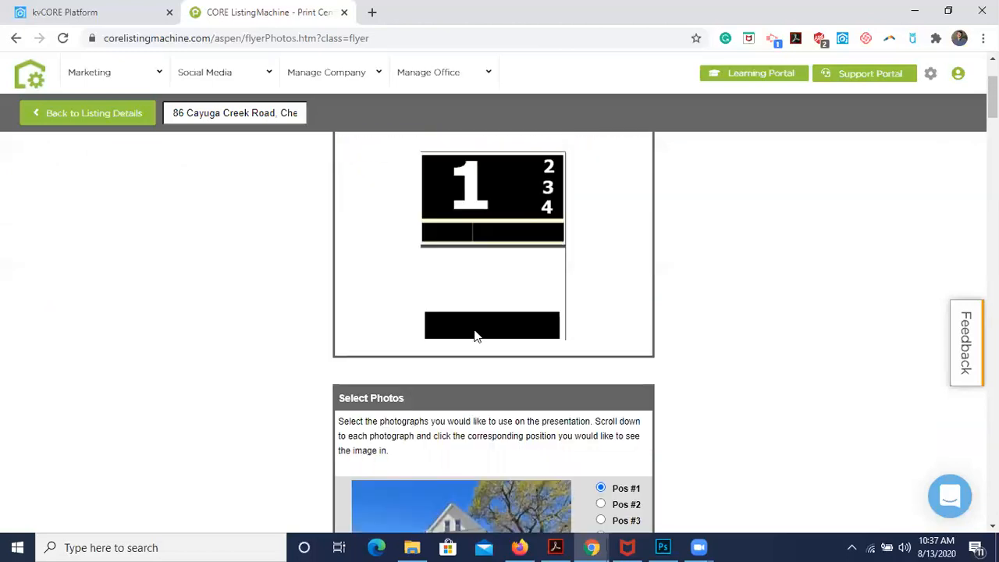
Assign the kitchen photo showing the stove, microwave and sink to Pos #2 of the flyer
{"action": "scroll", "coordinate": [499, 362], "scroll_direction": "down", "scroll_amount": 5}
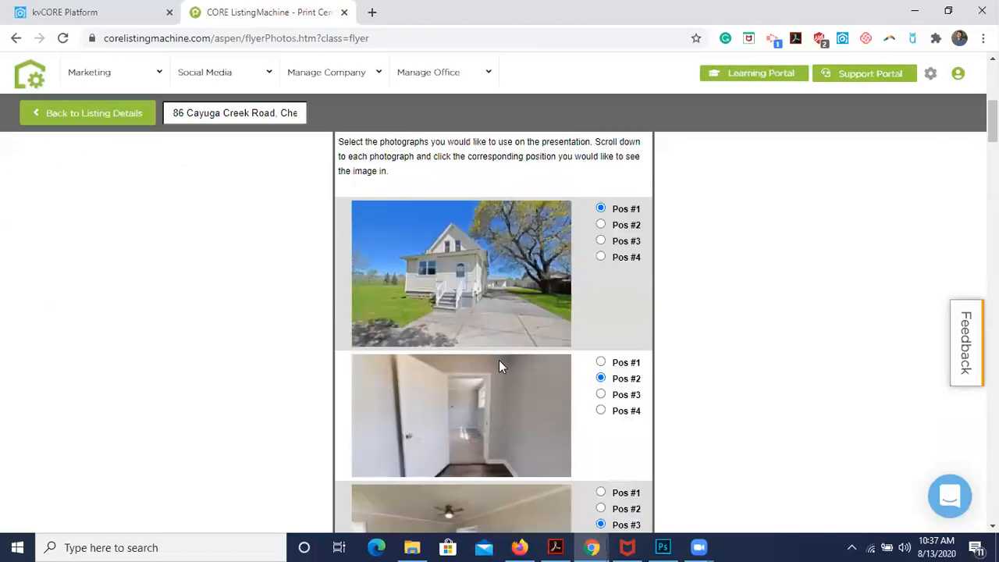
{"action": "scroll", "coordinate": [499, 366], "scroll_direction": "down", "scroll_amount": 1}
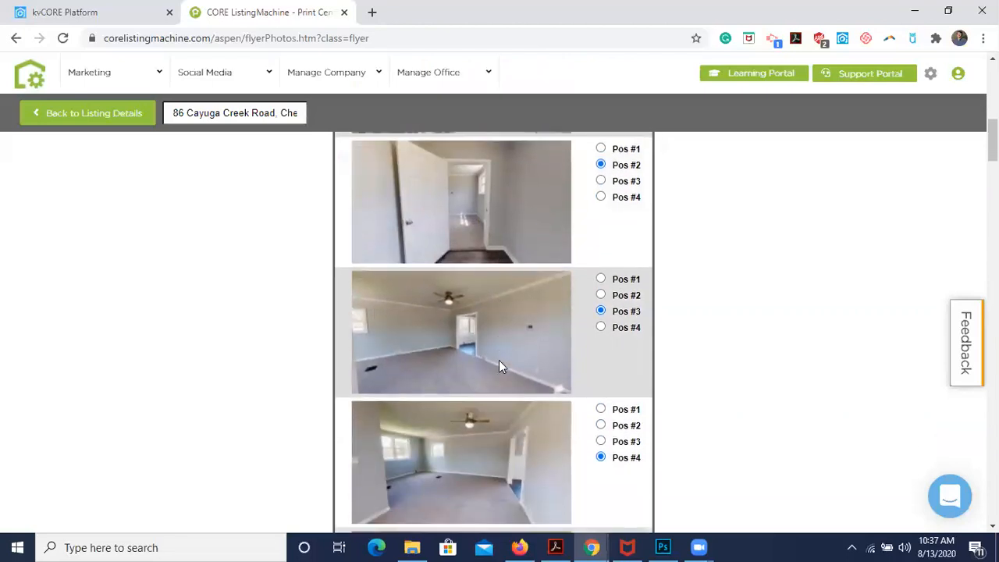
{"action": "scroll", "coordinate": [499, 366], "scroll_direction": "down", "scroll_amount": 3}
{"action": "scroll", "coordinate": [500, 367], "scroll_direction": "down", "scroll_amount": 10}
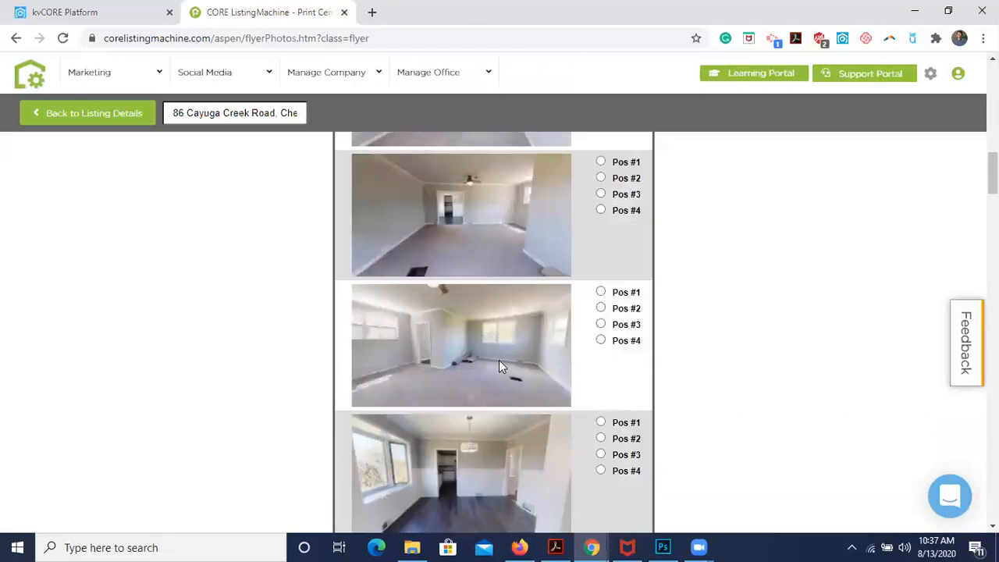
{"action": "scroll", "coordinate": [499, 360], "scroll_direction": "down", "scroll_amount": 8}
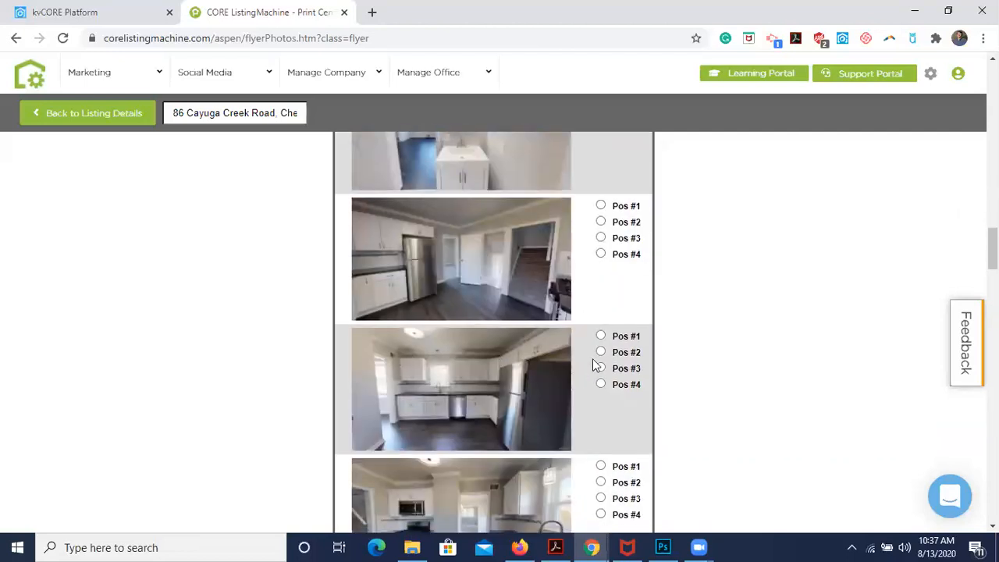
{"action": "scroll", "coordinate": [601, 354], "scroll_direction": "down", "scroll_amount": 1}
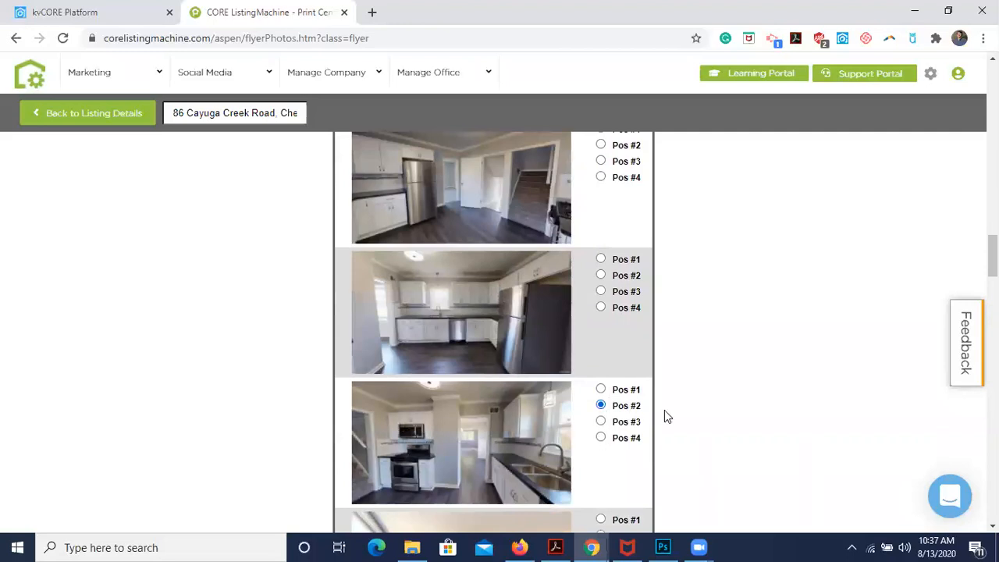
Look through the listing photos and assign the dark-floored dining room photo with the bay window at the back to Pos #3
{"action": "scroll", "coordinate": [665, 410], "scroll_direction": "up", "scroll_amount": 10}
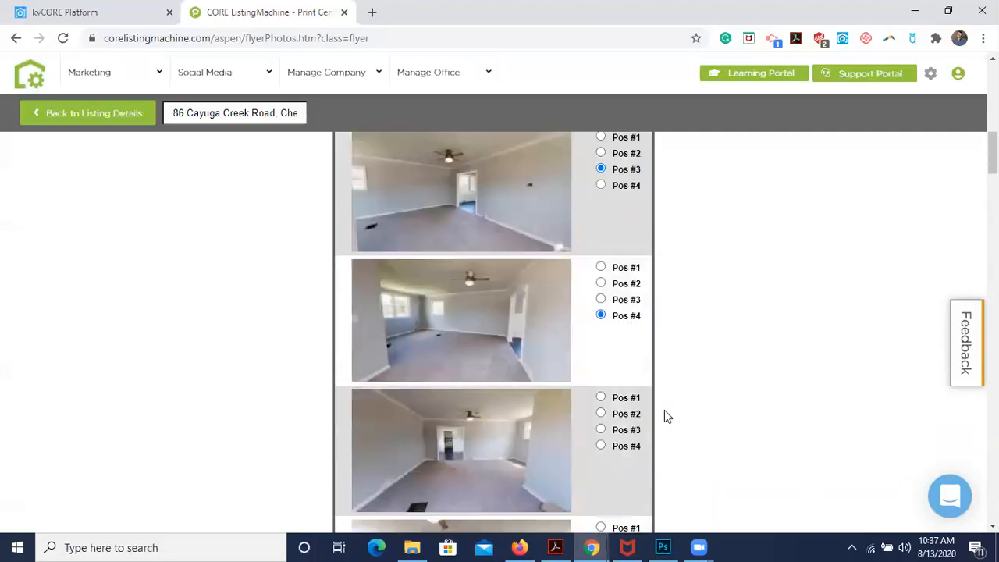
{"action": "scroll", "coordinate": [664, 410], "scroll_direction": "up", "scroll_amount": 1}
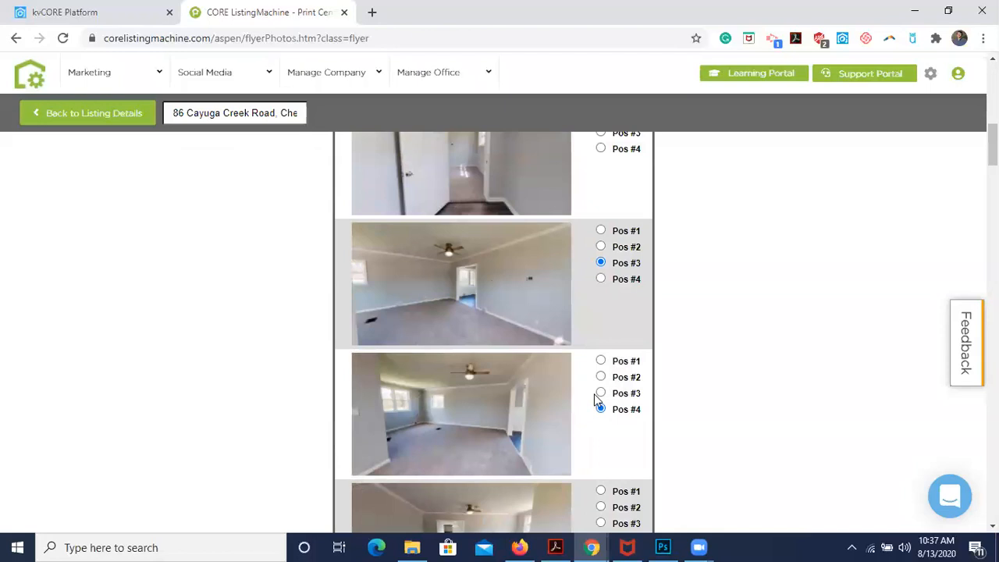
{"action": "scroll", "coordinate": [445, 423], "scroll_direction": "down", "scroll_amount": 5}
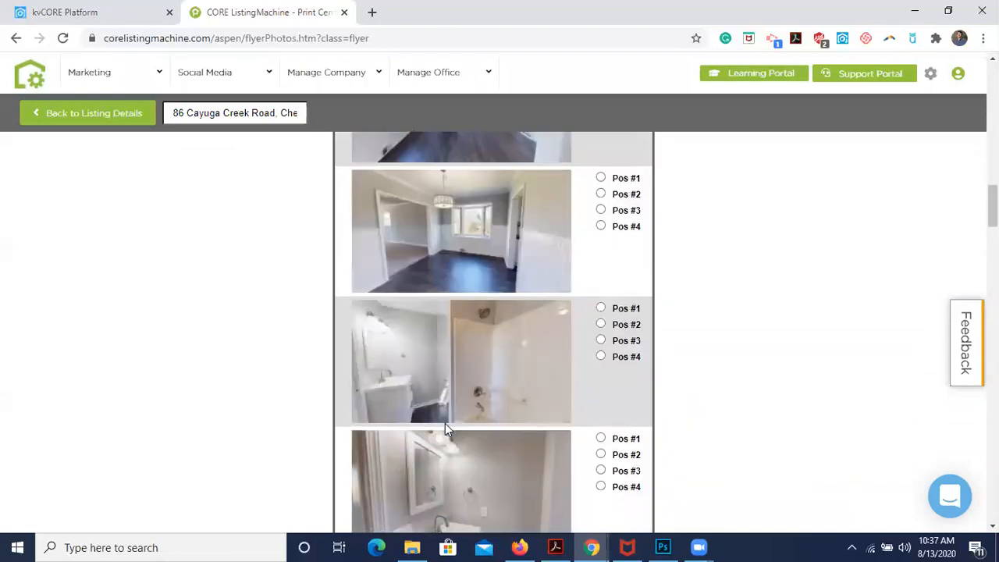
{"action": "scroll", "coordinate": [444, 423], "scroll_direction": "down", "scroll_amount": 10}
{"action": "scroll", "coordinate": [445, 423], "scroll_direction": "down", "scroll_amount": 10}
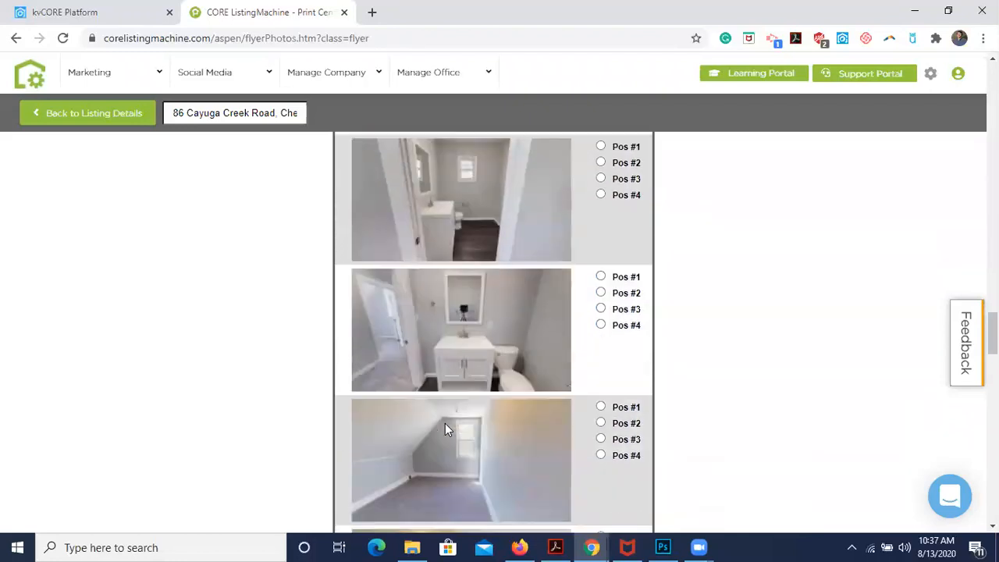
{"action": "scroll", "coordinate": [445, 423], "scroll_direction": "down", "scroll_amount": 10}
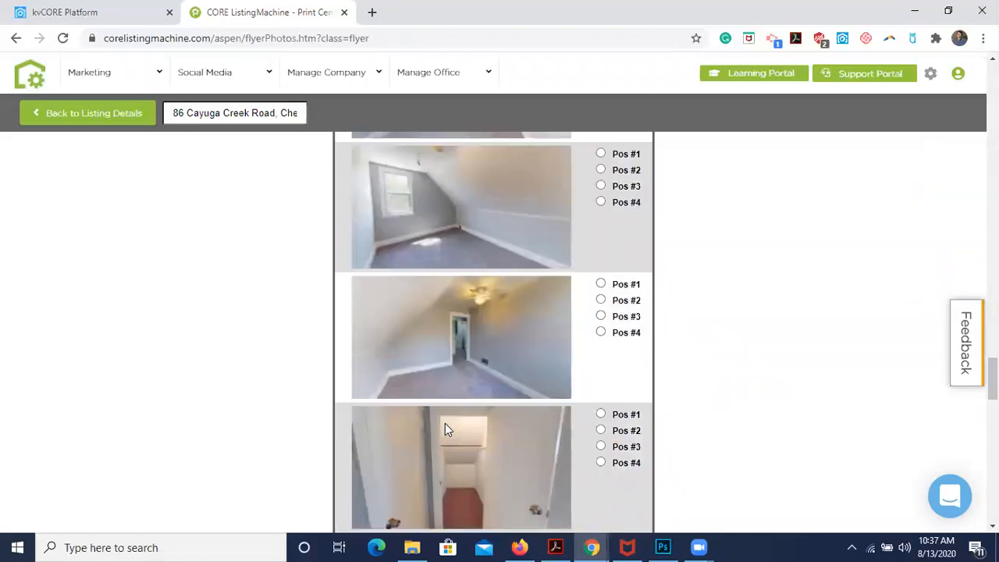
{"action": "scroll", "coordinate": [445, 423], "scroll_direction": "down", "scroll_amount": 10}
{"action": "scroll", "coordinate": [445, 423], "scroll_direction": "up", "scroll_amount": 2}
{"action": "scroll", "coordinate": [445, 423], "scroll_direction": "down", "scroll_amount": 5}
{"action": "scroll", "coordinate": [445, 423], "scroll_direction": "up", "scroll_amount": 2}
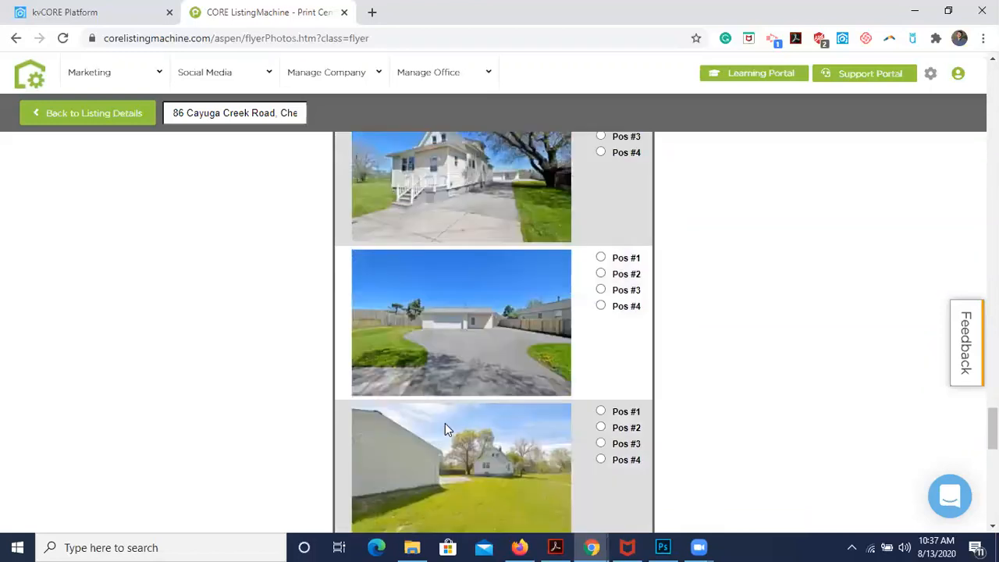
{"action": "scroll", "coordinate": [445, 423], "scroll_direction": "up", "scroll_amount": 15}
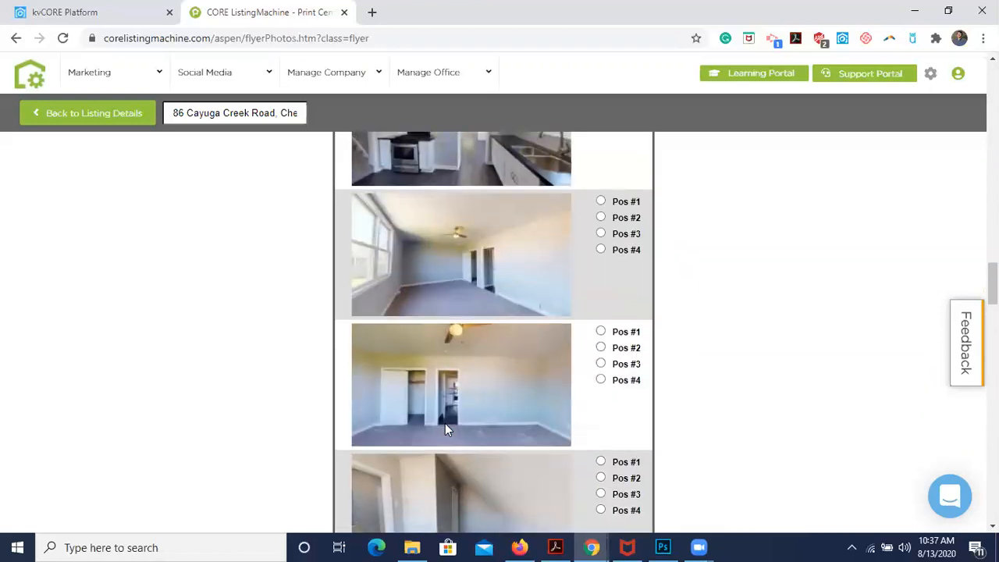
{"action": "scroll", "coordinate": [444, 423], "scroll_direction": "down", "scroll_amount": 1}
{"action": "scroll", "coordinate": [444, 423], "scroll_direction": "up", "scroll_amount": 3}
{"action": "scroll", "coordinate": [445, 423], "scroll_direction": "up", "scroll_amount": 10}
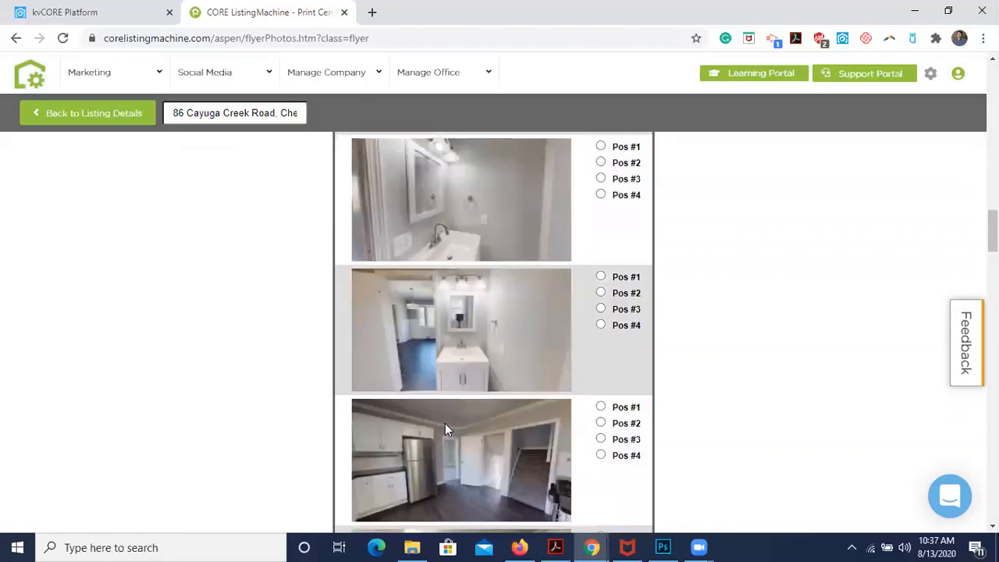
{"action": "scroll", "coordinate": [445, 423], "scroll_direction": "up", "scroll_amount": 2}
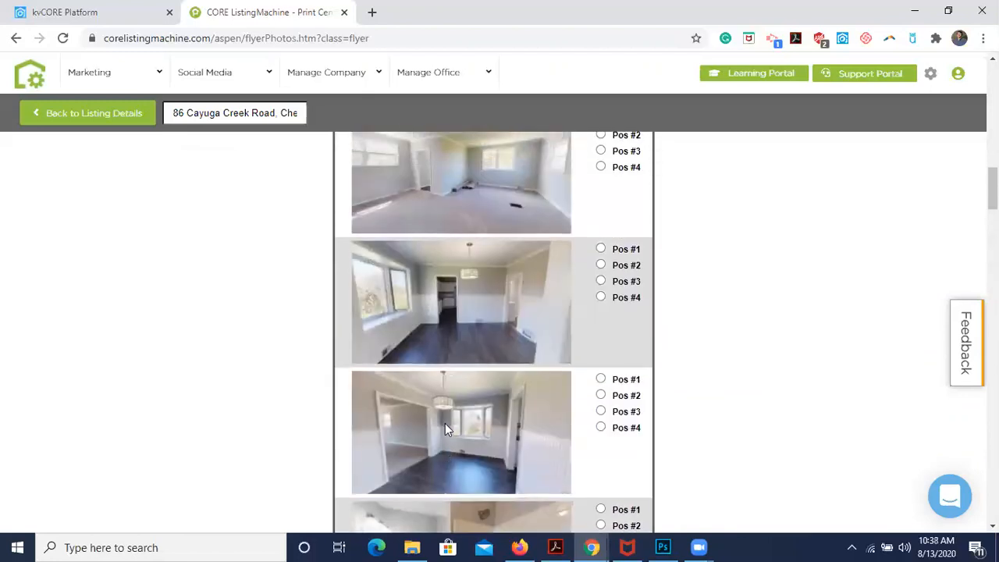
{"action": "left_click", "coordinate": [601, 412]}
Review the remaining interior, exterior and basement photos, and proceed with the chosen photos to the flyer's presentation text
{"action": "scroll", "coordinate": [721, 398], "scroll_direction": "up", "scroll_amount": 5}
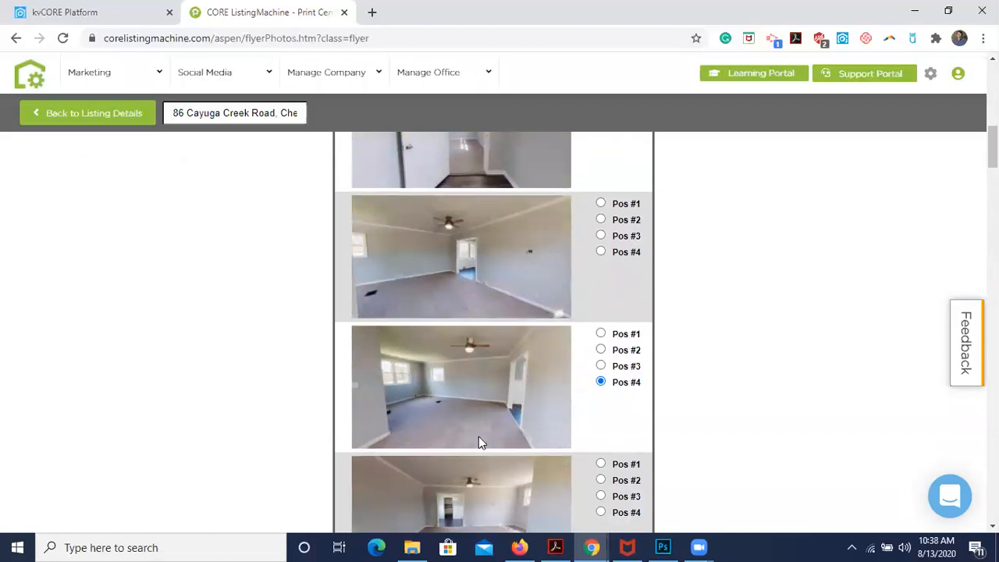
{"action": "scroll", "coordinate": [480, 439], "scroll_direction": "down", "scroll_amount": 7}
{"action": "scroll", "coordinate": [478, 441], "scroll_direction": "down", "scroll_amount": 15}
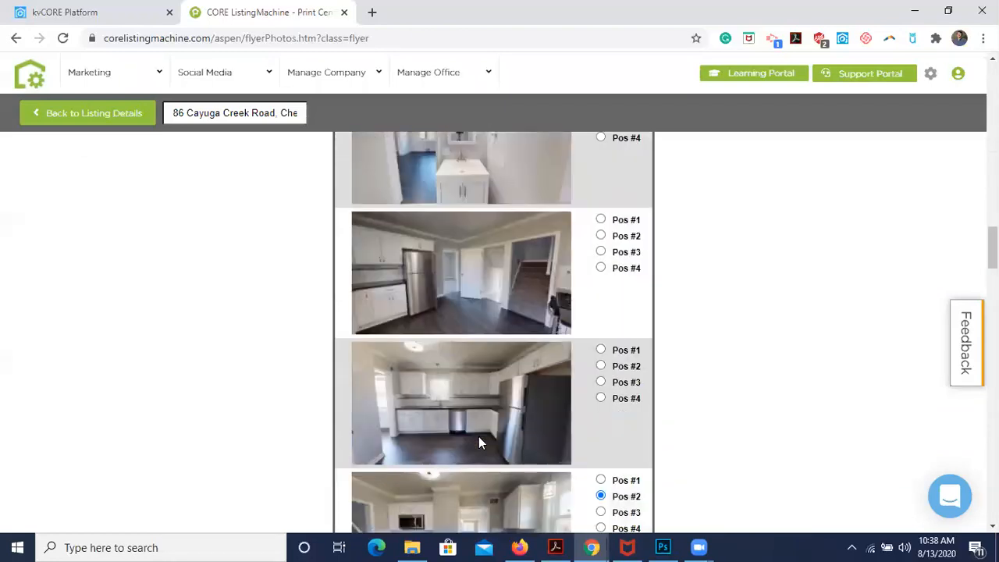
{"action": "scroll", "coordinate": [478, 436], "scroll_direction": "down", "scroll_amount": 3}
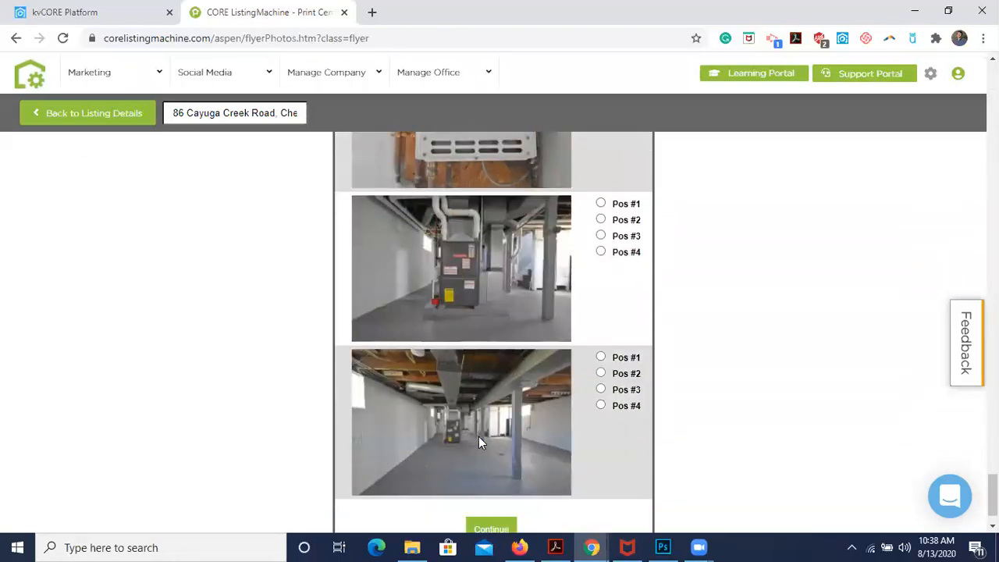
{"action": "scroll", "coordinate": [487, 223], "scroll_direction": "up", "scroll_amount": 4}
{"action": "scroll", "coordinate": [487, 222], "scroll_direction": "up", "scroll_amount": 3}
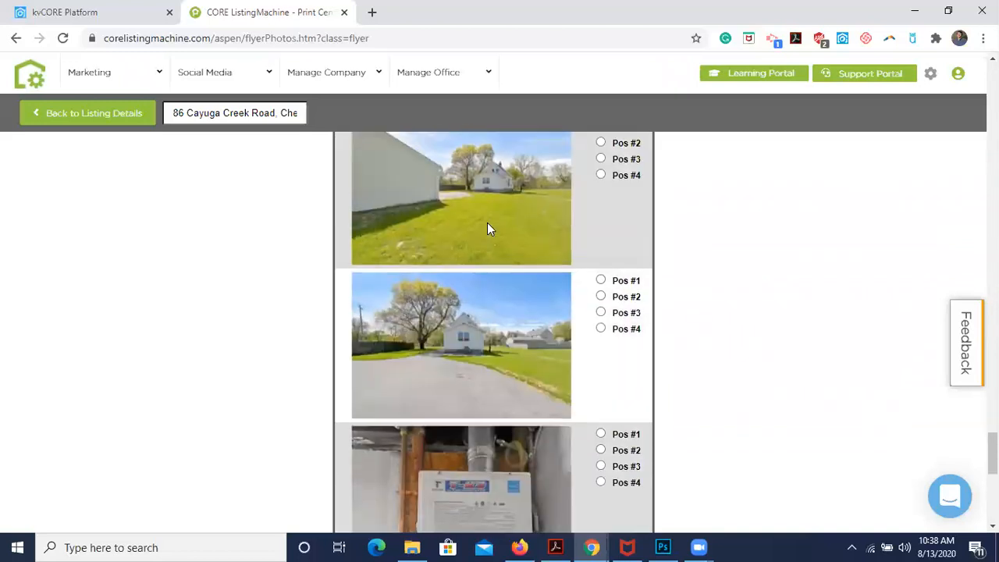
{"action": "scroll", "coordinate": [722, 281], "scroll_direction": "down", "scroll_amount": 3}
{"action": "scroll", "coordinate": [723, 281], "scroll_direction": "down", "scroll_amount": 5}
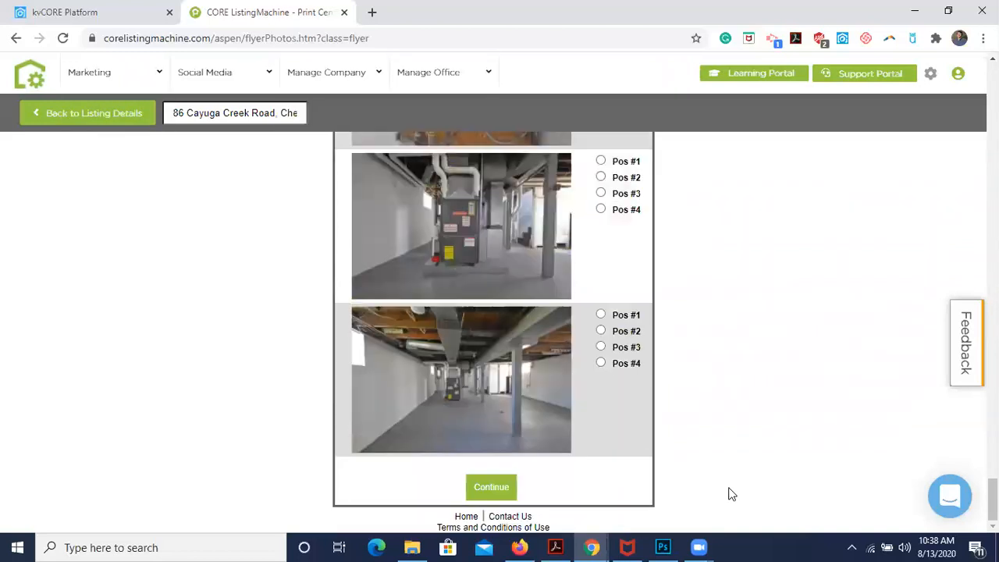
{"action": "left_click", "coordinate": [485, 497]}
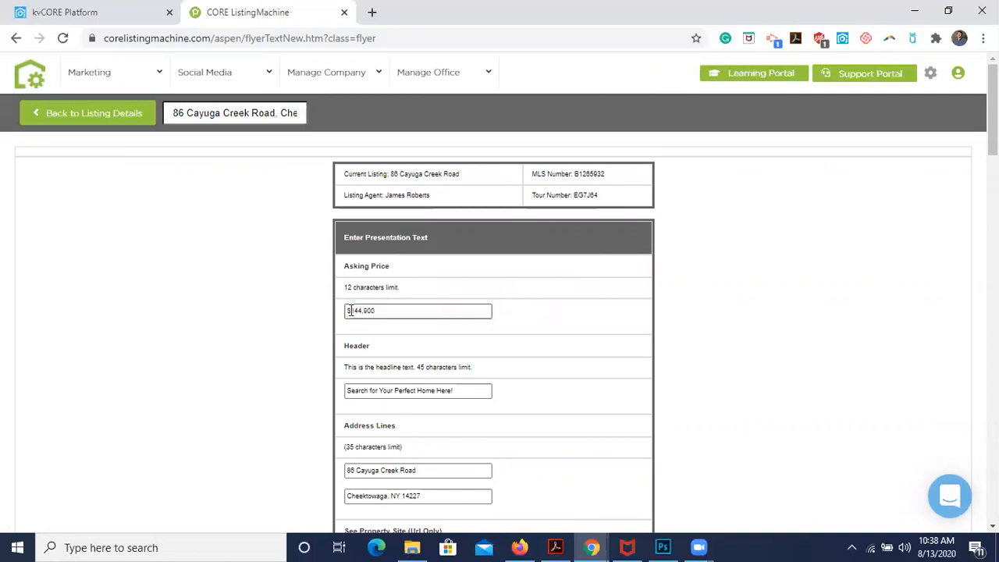
Replace the flyer's header text with "Your Dream Home Awaits!"
{"action": "scroll", "coordinate": [491, 369], "scroll_direction": "down", "scroll_amount": 1}
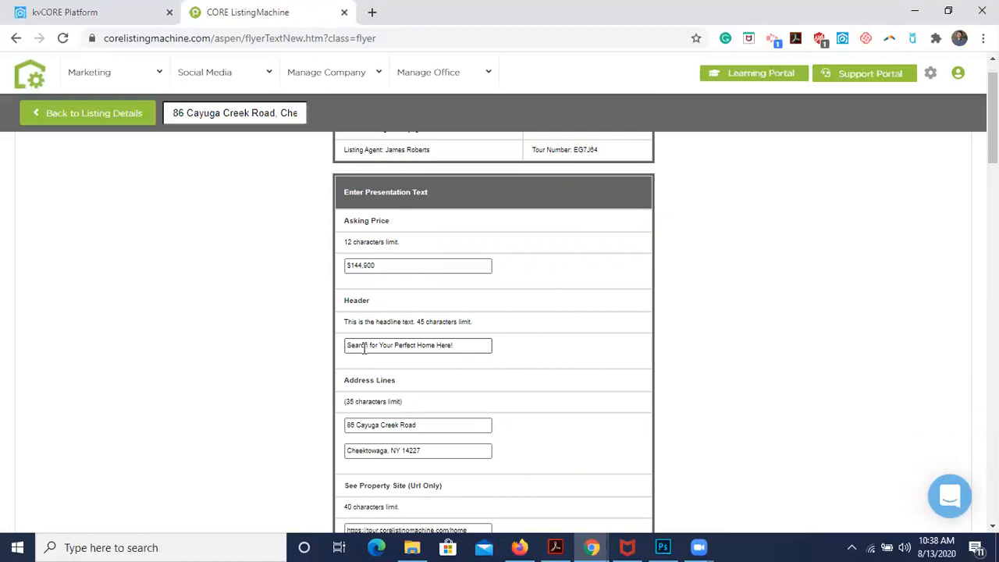
{"action": "left_click", "coordinate": [439, 346]}
{"action": "key", "text": "ctrl+a"}
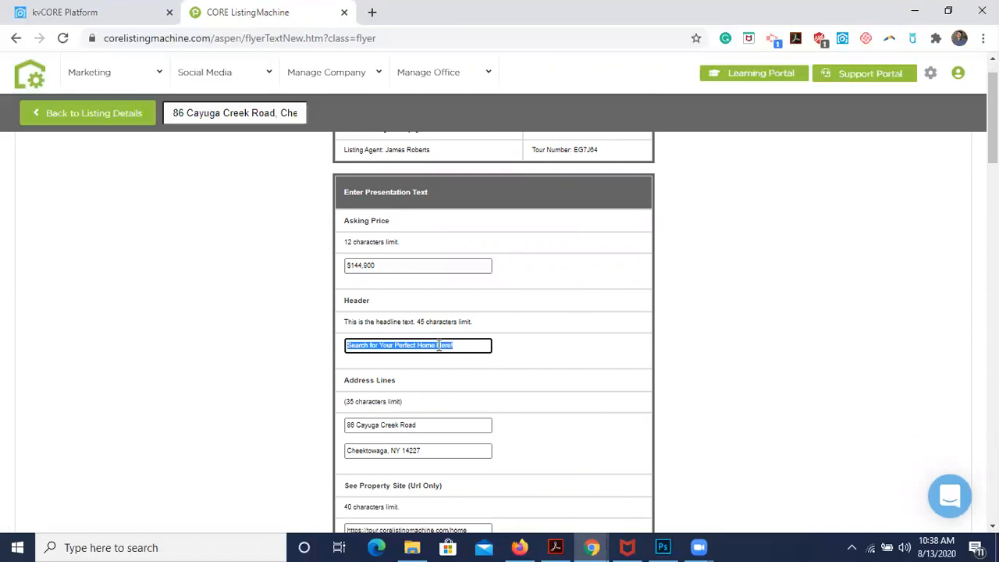
{"action": "type", "text": "Your D"}
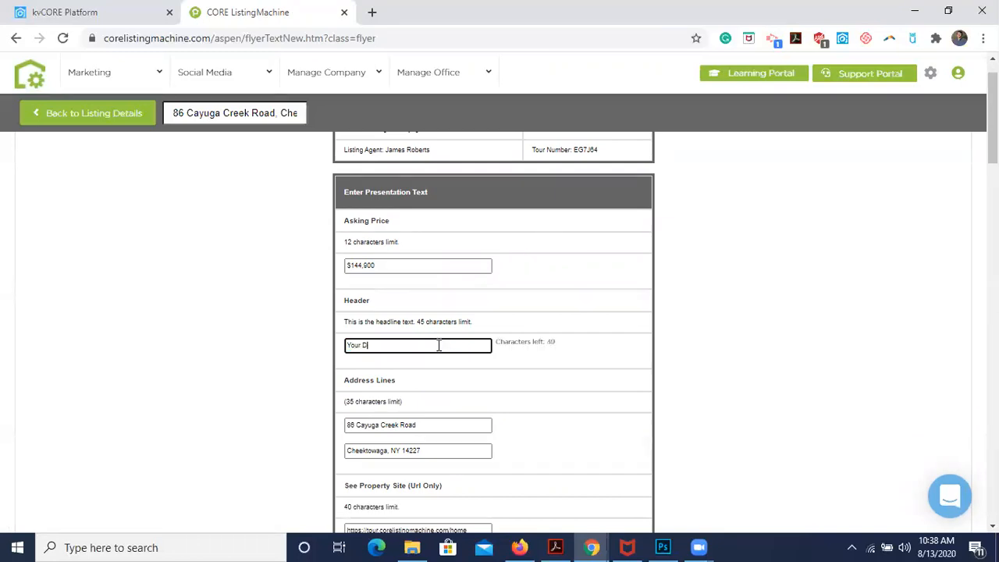
{"action": "type", "text": "ream Home Awaits!"}
{"action": "key", "text": "BackSpace"}
{"action": "scroll", "coordinate": [582, 374], "scroll_direction": "down", "scroll_amount": 1}
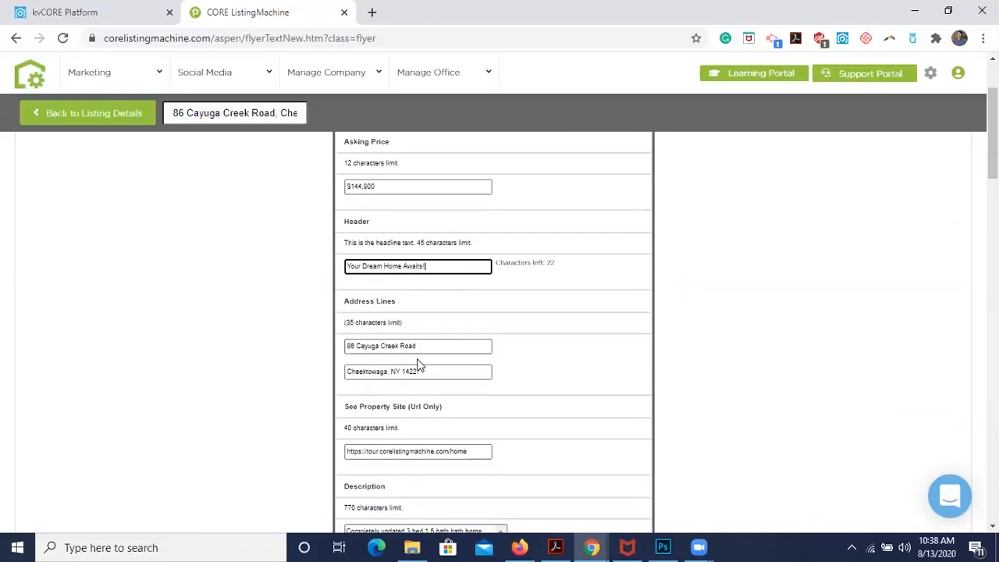
Review the address lines, the property site URL and the full description text for the flyer
{"action": "scroll", "coordinate": [420, 375], "scroll_direction": "down", "scroll_amount": 1}
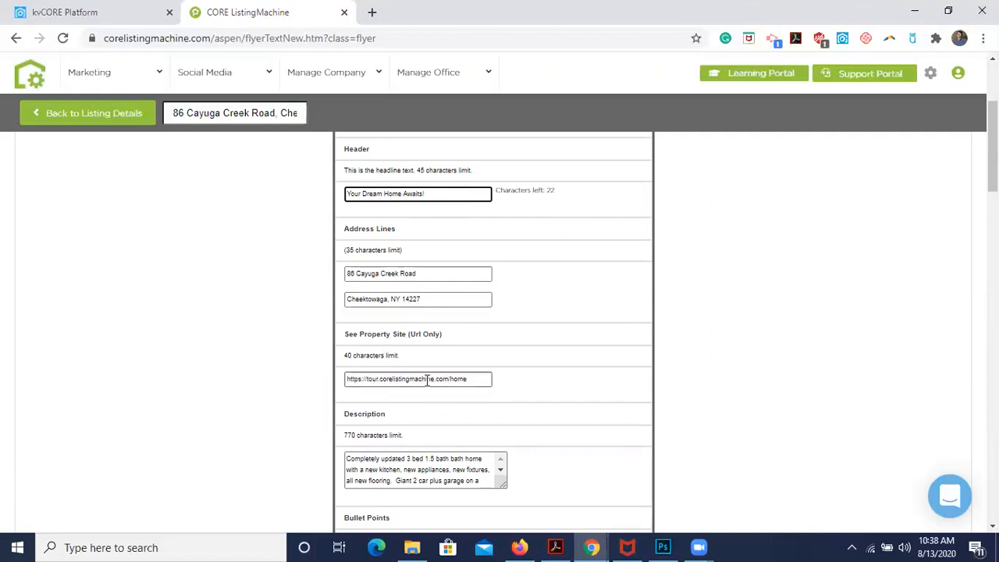
{"action": "scroll", "coordinate": [462, 386], "scroll_direction": "down", "scroll_amount": 2}
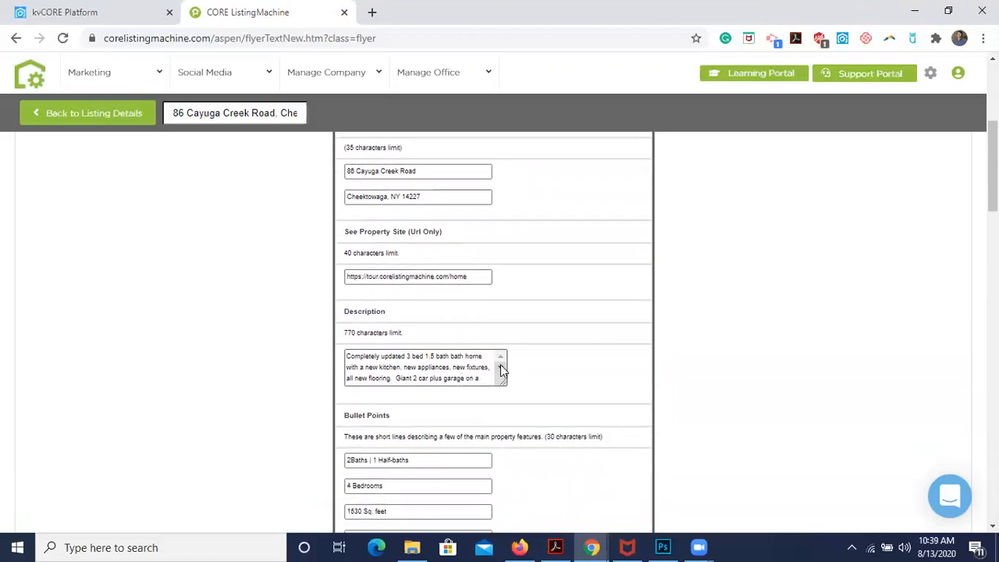
{"action": "left_click", "coordinate": [501, 367]}
{"action": "left_click", "coordinate": [501, 367]}
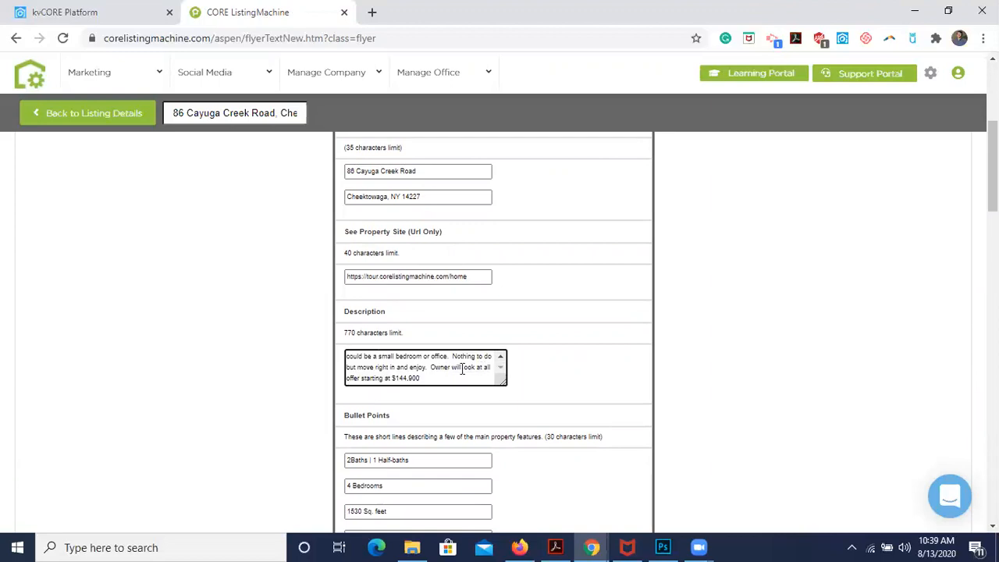
{"action": "scroll", "coordinate": [499, 361], "scroll_direction": "up", "scroll_amount": 3}
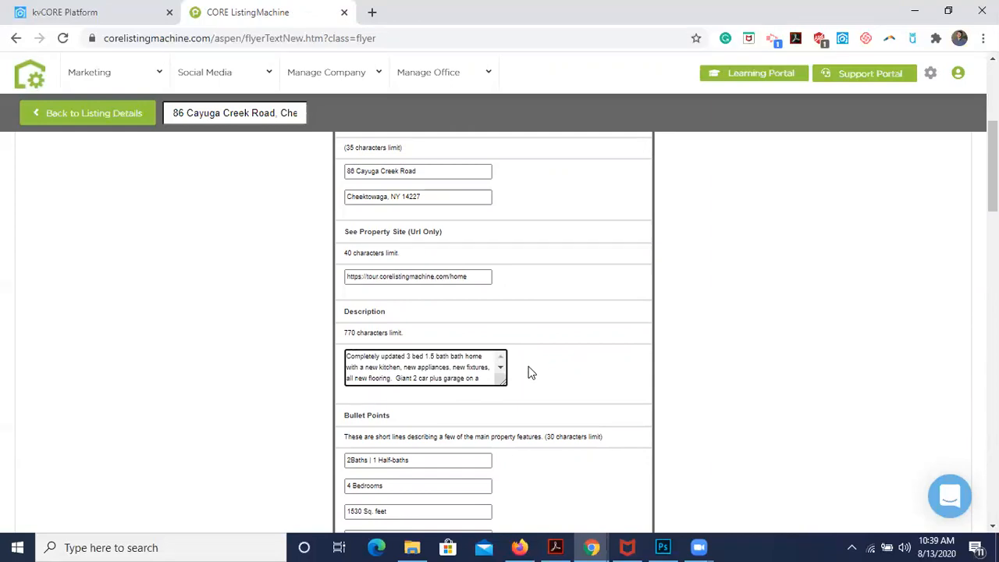
{"action": "scroll", "coordinate": [529, 373], "scroll_direction": "down", "scroll_amount": 3}
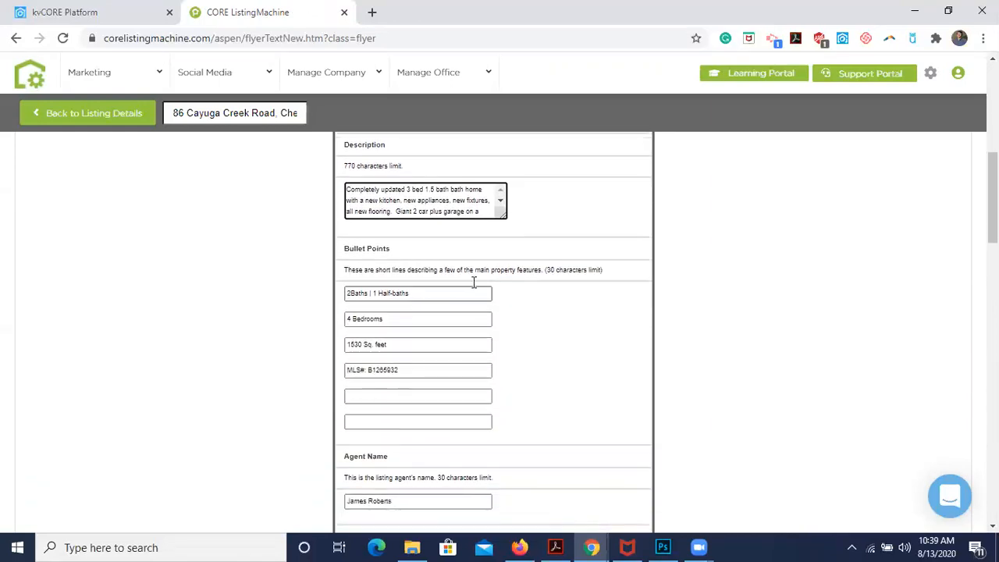
Check the flyer's bullet points, including the empty lines, and the listing agent's name, license, cell and email fields
{"action": "left_click", "coordinate": [409, 293]}
{"action": "key", "text": "BackSpace"}
{"action": "type", "text": "s"}
{"action": "scroll", "coordinate": [387, 398], "scroll_direction": "down", "scroll_amount": 1}
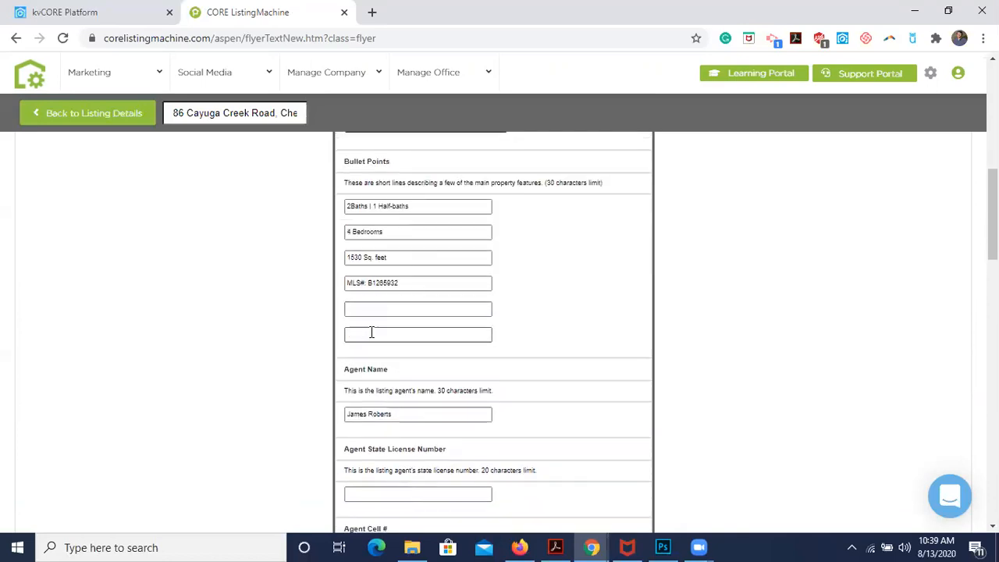
{"action": "left_click", "coordinate": [362, 308]}
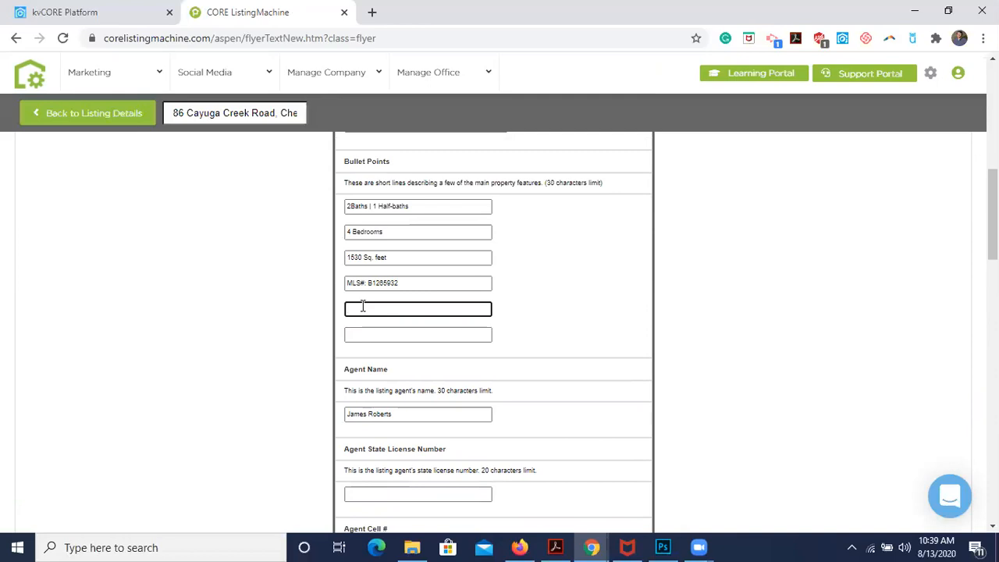
{"action": "scroll", "coordinate": [364, 305], "scroll_direction": "down", "scroll_amount": 2}
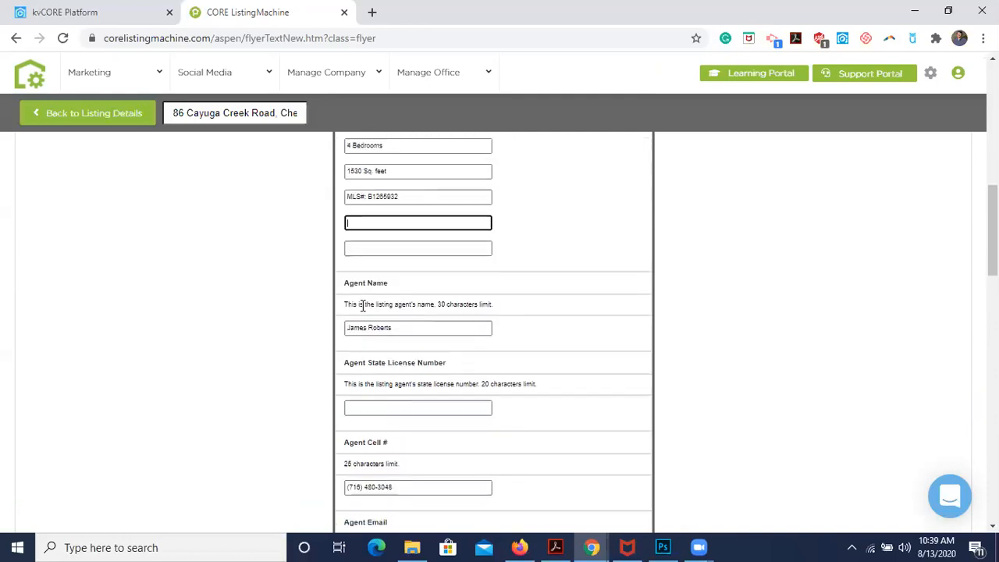
{"action": "scroll", "coordinate": [351, 301], "scroll_direction": "up", "scroll_amount": 1}
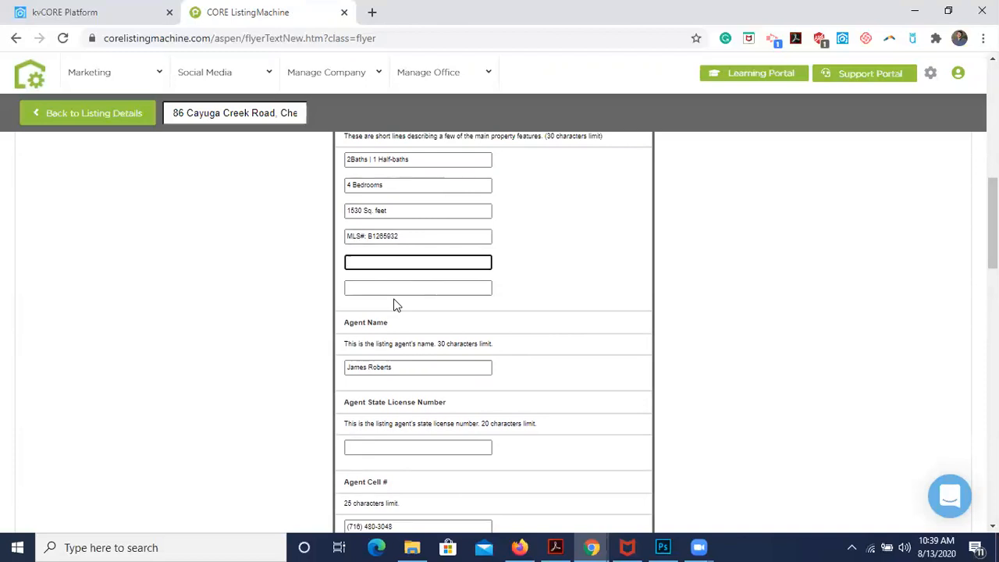
{"action": "scroll", "coordinate": [394, 305], "scroll_direction": "down", "scroll_amount": 1}
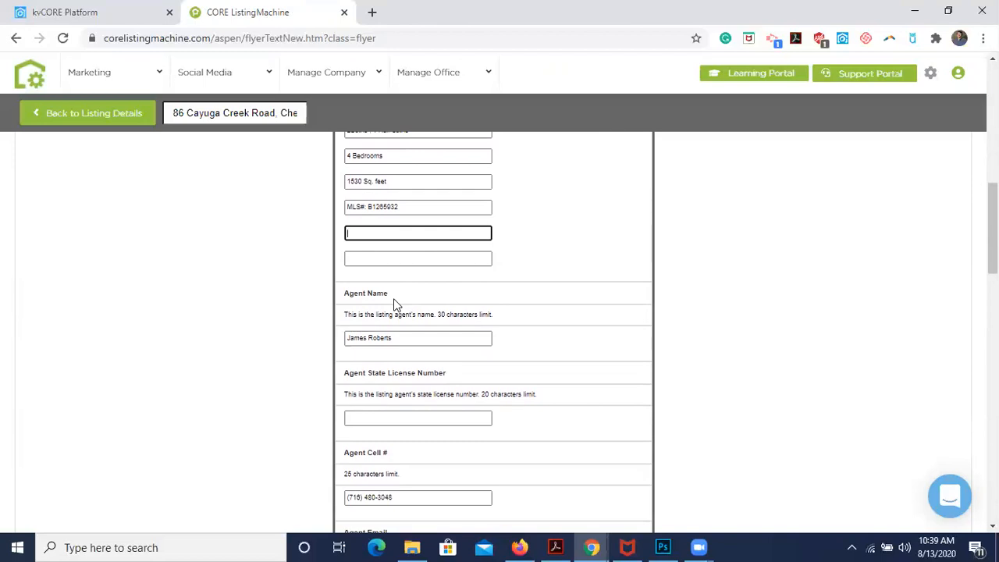
{"action": "scroll", "coordinate": [394, 304], "scroll_direction": "down", "scroll_amount": 1}
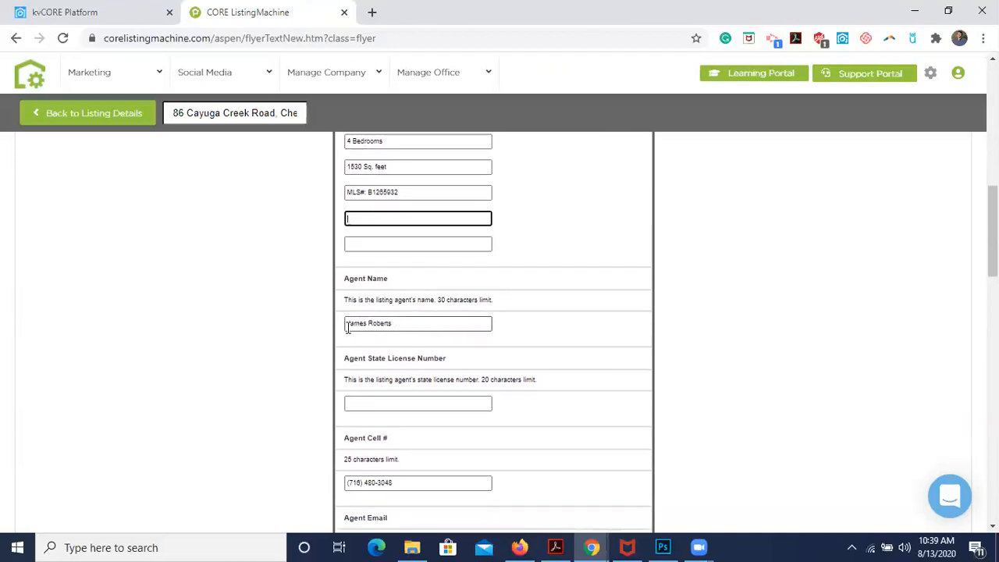
{"action": "scroll", "coordinate": [443, 336], "scroll_direction": "down", "scroll_amount": 2}
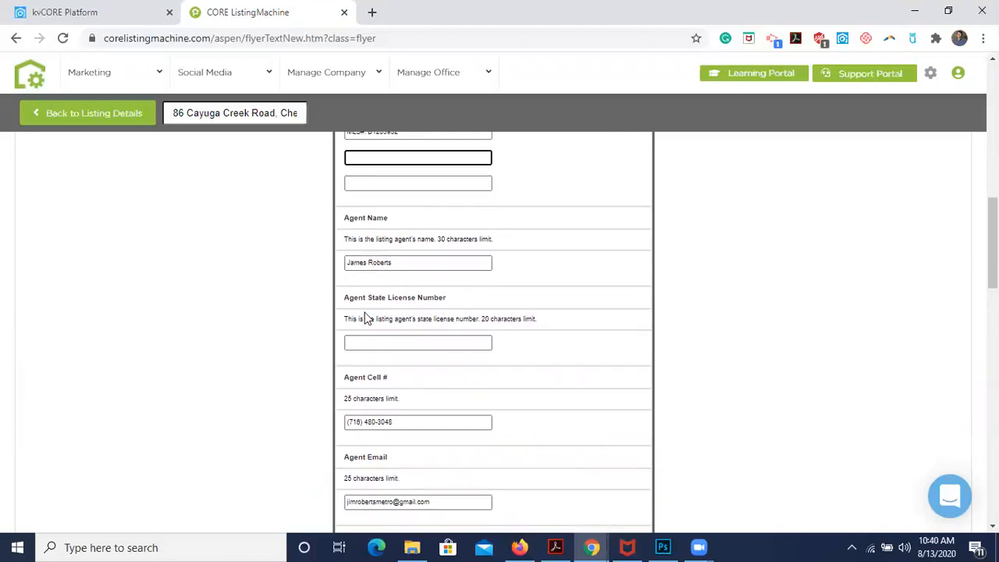
{"action": "scroll", "coordinate": [367, 319], "scroll_direction": "down", "scroll_amount": 3}
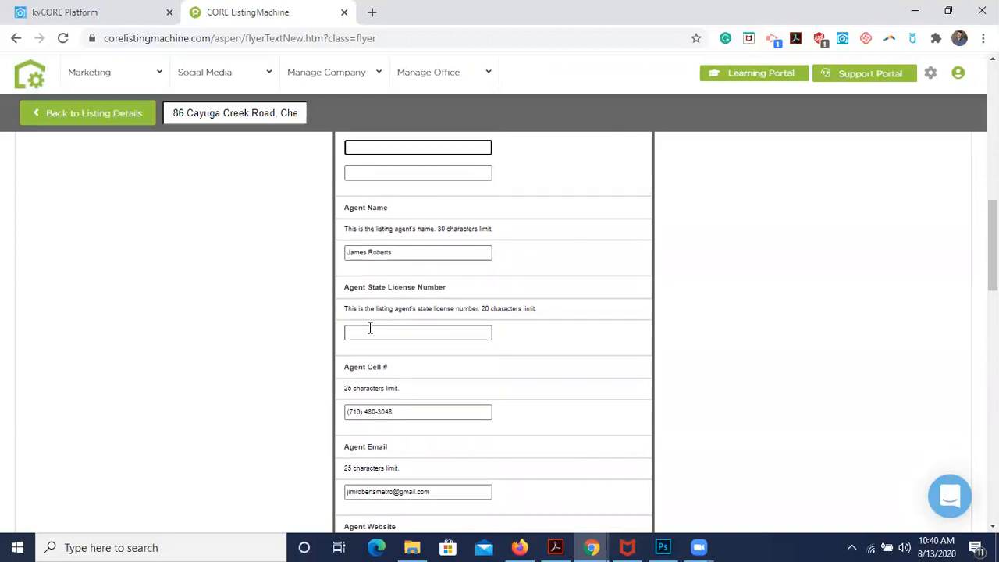
{"action": "scroll", "coordinate": [408, 351], "scroll_direction": "down", "scroll_amount": 1}
{"action": "scroll", "coordinate": [408, 351], "scroll_direction": "down", "scroll_amount": 2}
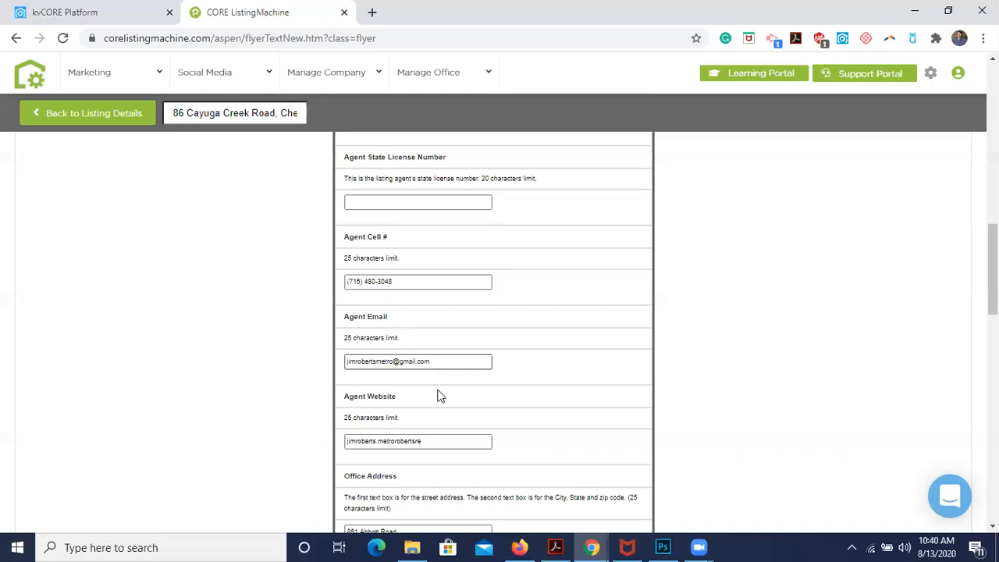
Clear the agent website from the flyer text
{"action": "scroll", "coordinate": [436, 414], "scroll_direction": "down", "scroll_amount": 3}
{"action": "left_click", "coordinate": [425, 366]}
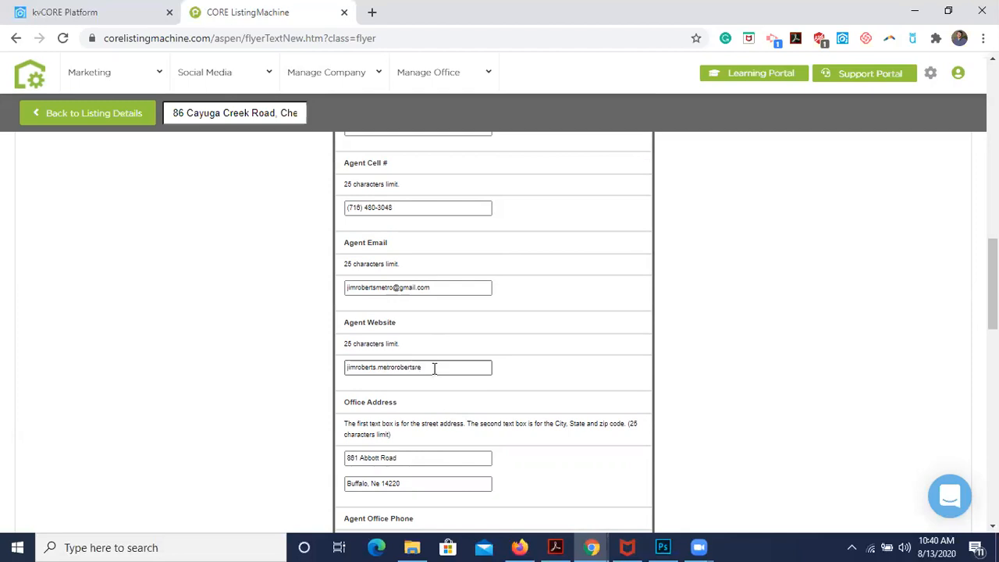
{"action": "left_click", "coordinate": [434, 368]}
{"action": "type", "text": "a"}
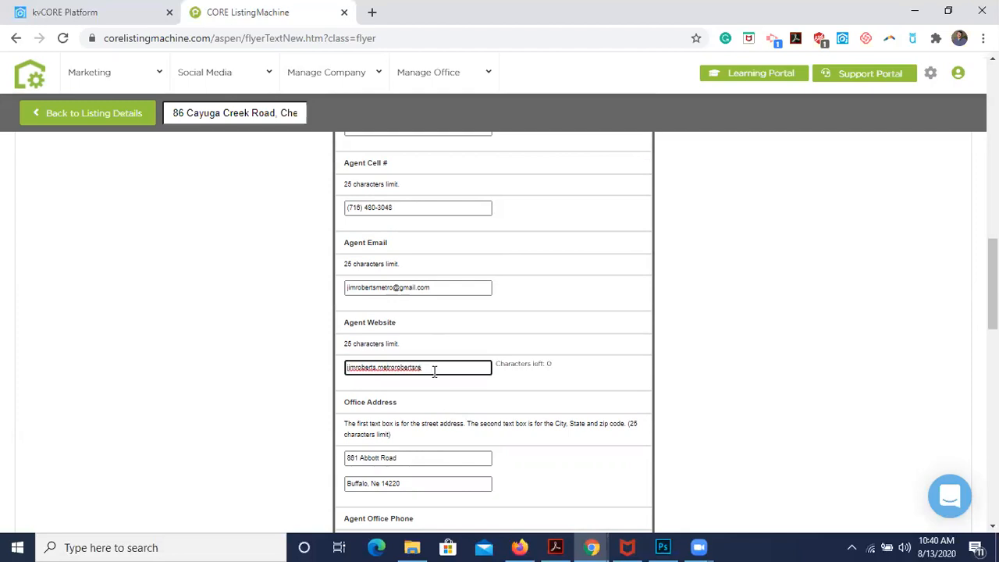
{"action": "key", "text": "ctrl+a"}
{"action": "key", "text": "BackSpace"}
Correct the state abbreviation in the second line of the office address to NY
{"action": "scroll", "coordinate": [435, 371], "scroll_direction": "down", "scroll_amount": 1}
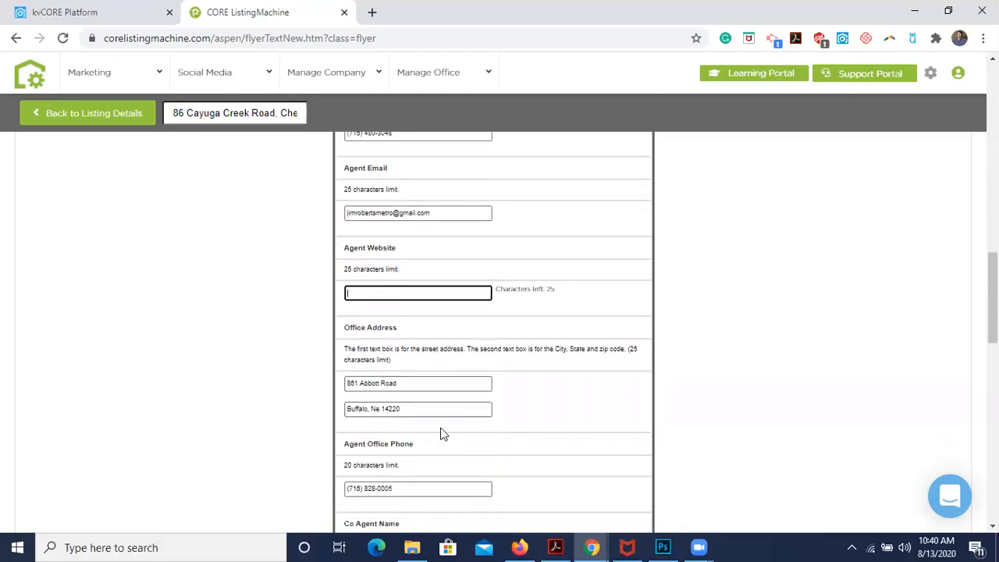
{"action": "scroll", "coordinate": [442, 434], "scroll_direction": "down", "scroll_amount": 1}
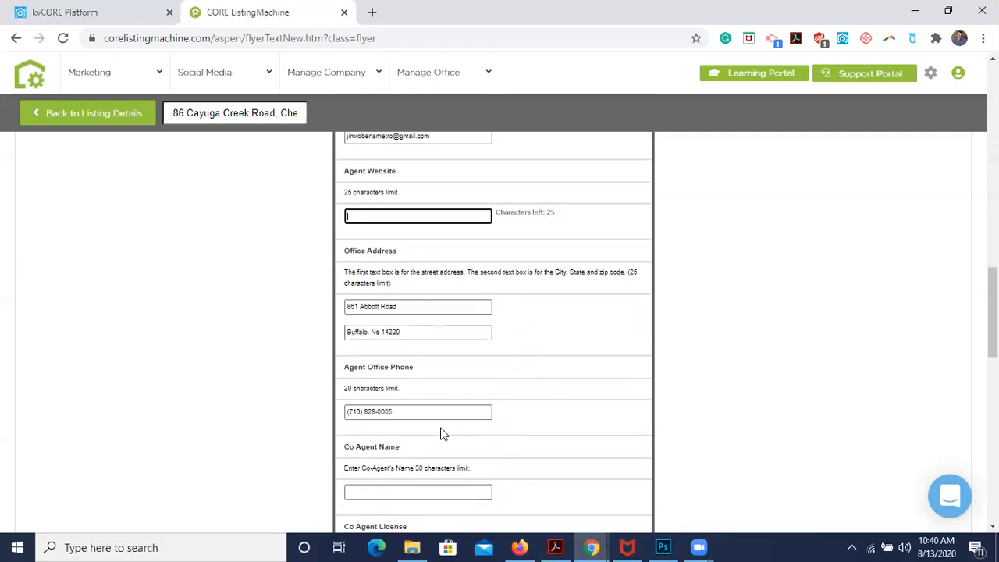
{"action": "double_click", "coordinate": [375, 331]}
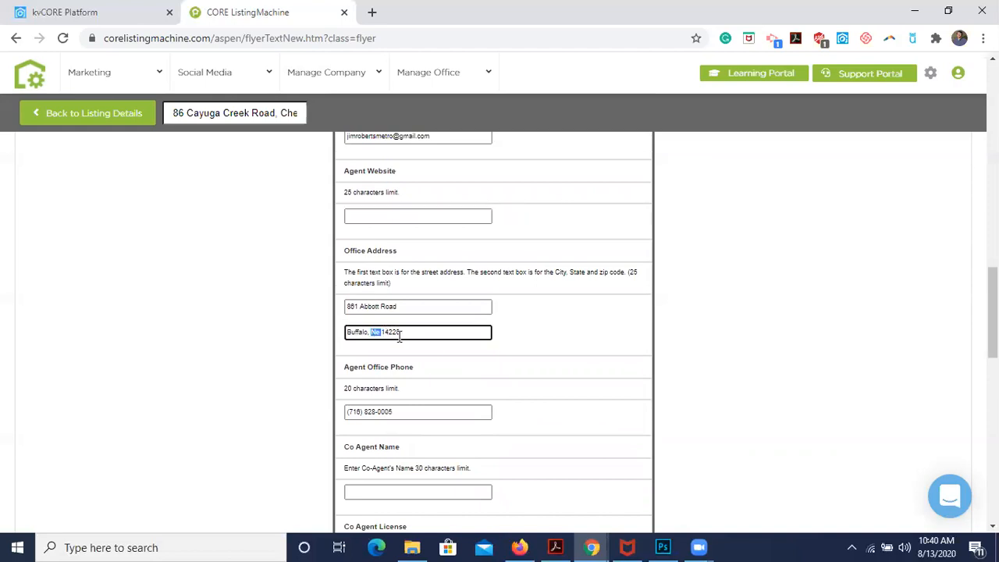
{"action": "type", "text": "NY"}
{"action": "left_click", "coordinate": [536, 315]}
Review the co-agent fields, disclaimer and logo options, and submit the text to generate the flyer
{"action": "scroll", "coordinate": [536, 316], "scroll_direction": "down", "scroll_amount": 2}
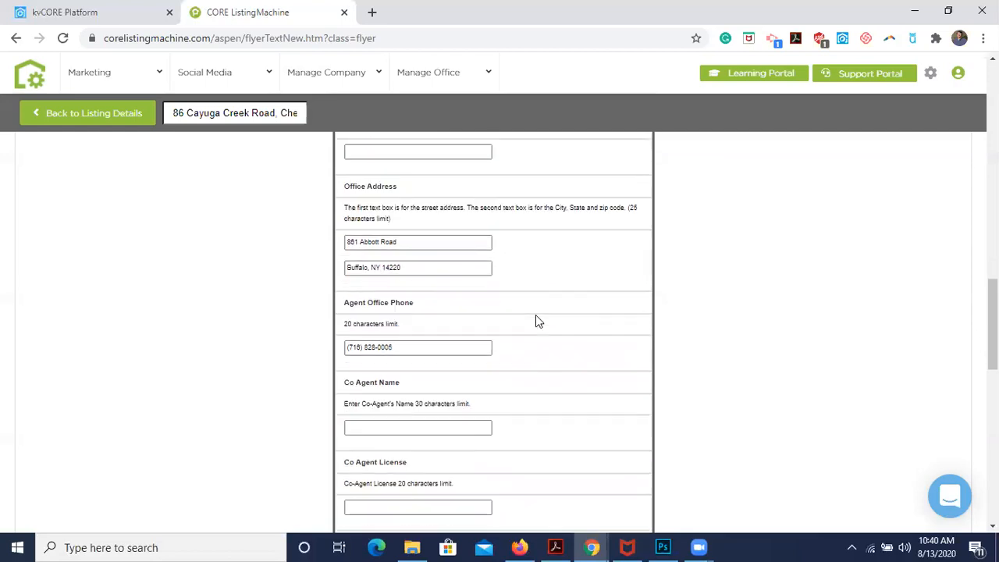
{"action": "scroll", "coordinate": [531, 344], "scroll_direction": "down", "scroll_amount": 1}
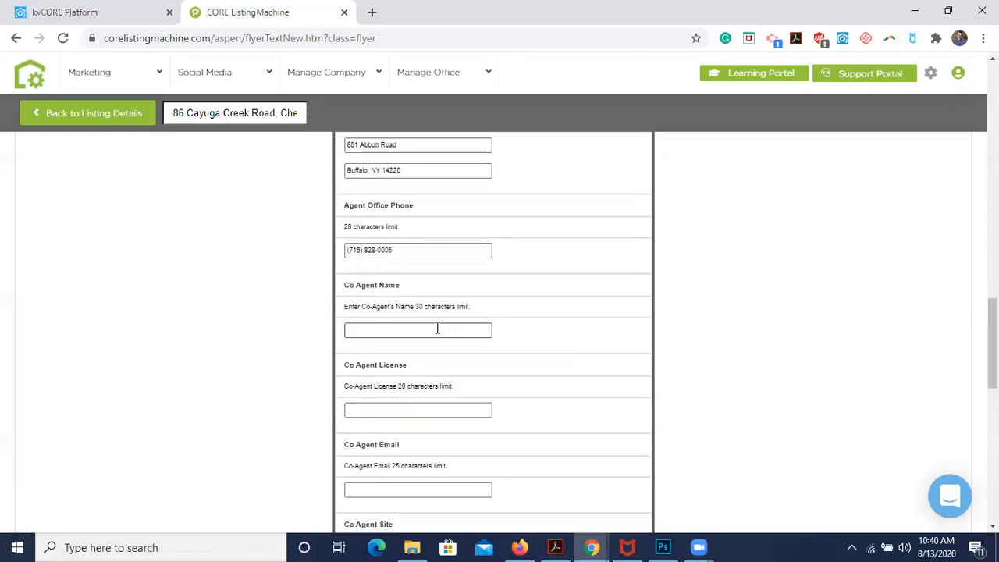
{"action": "scroll", "coordinate": [519, 328], "scroll_direction": "down", "scroll_amount": 1}
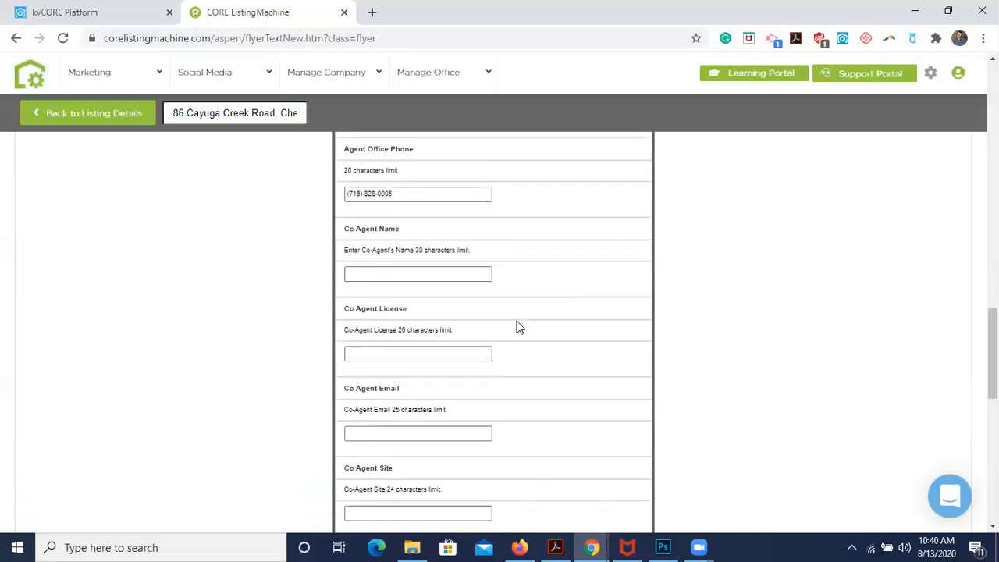
{"action": "scroll", "coordinate": [492, 376], "scroll_direction": "down", "scroll_amount": 5}
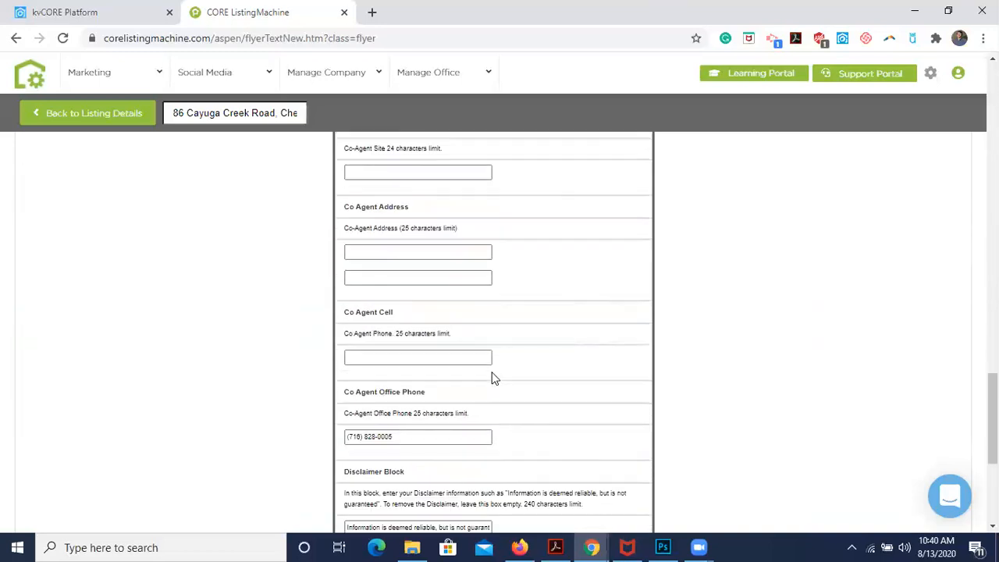
{"action": "scroll", "coordinate": [492, 379], "scroll_direction": "down", "scroll_amount": 1}
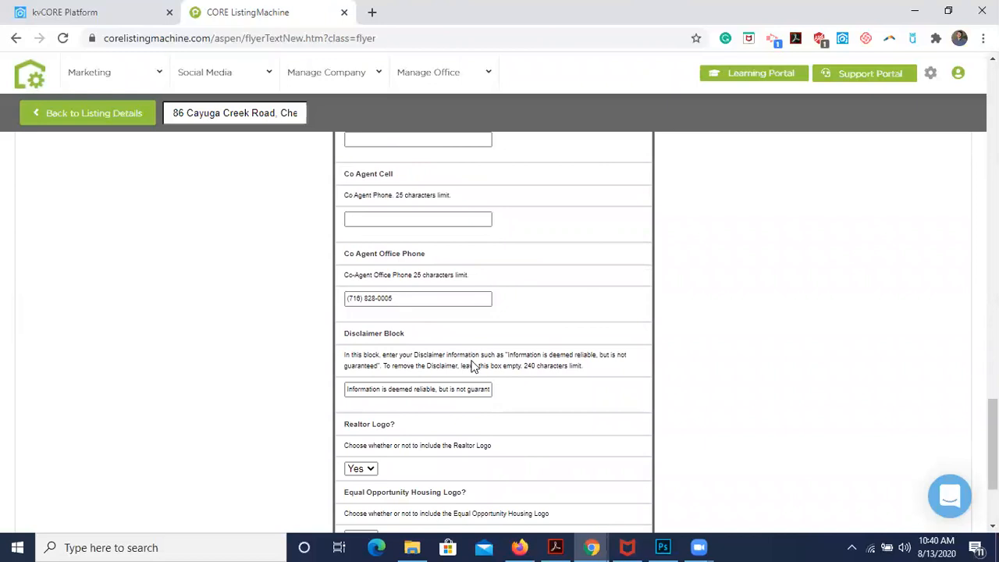
{"action": "scroll", "coordinate": [497, 449], "scroll_direction": "down", "scroll_amount": 1}
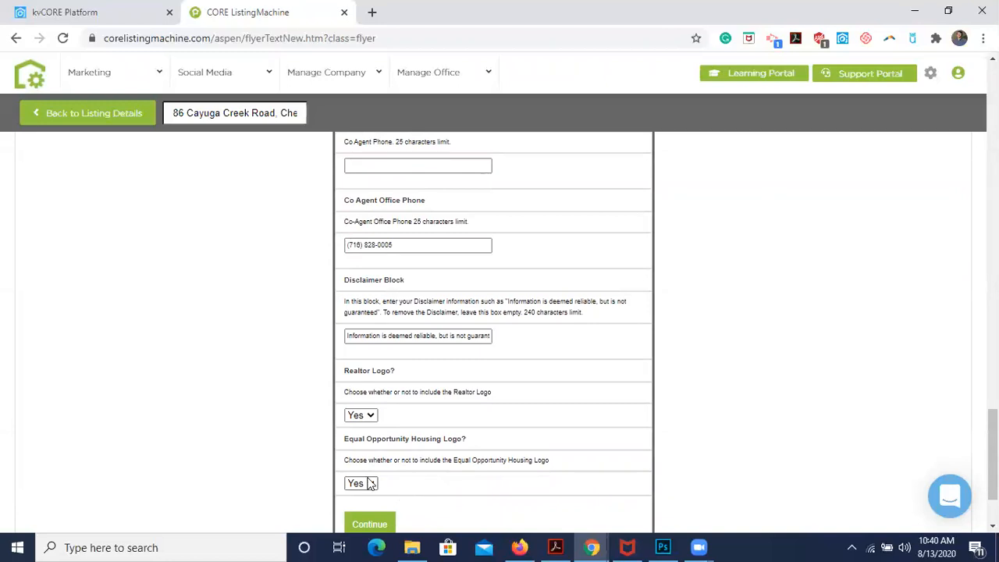
{"action": "scroll", "coordinate": [495, 401], "scroll_direction": "down", "scroll_amount": 2}
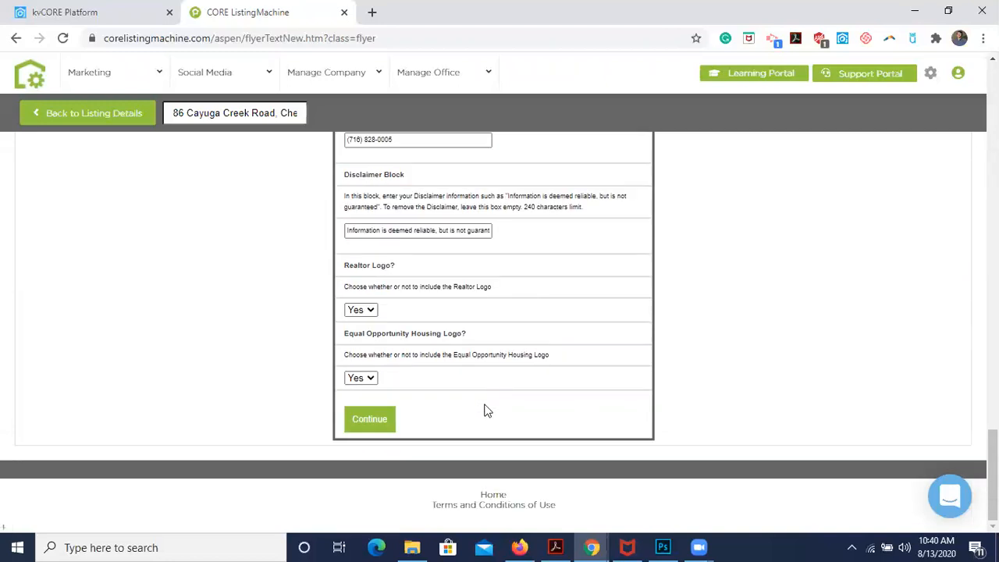
{"action": "left_click", "coordinate": [368, 419]}
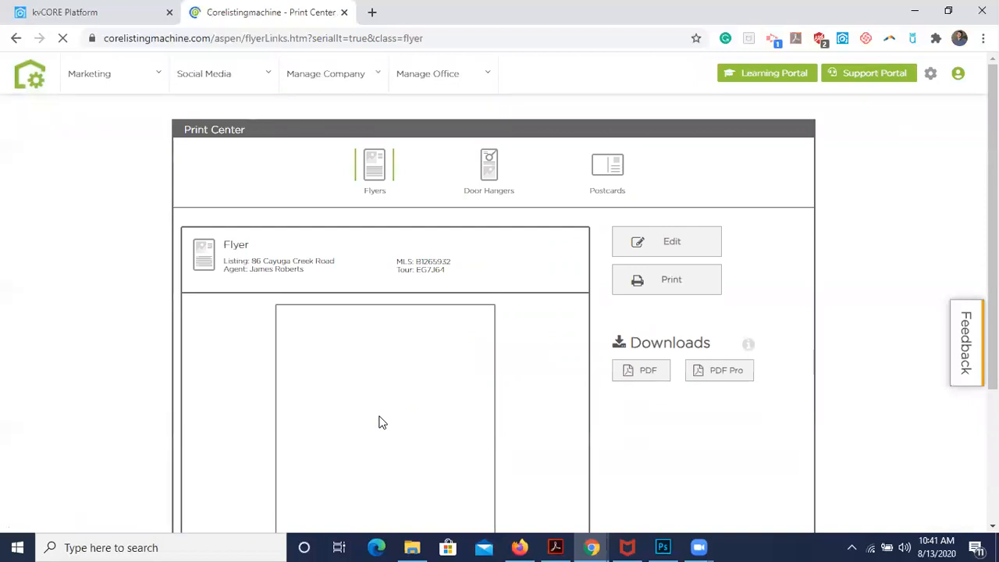
Inspect the finished flyer's preview and download the flyer as a standard PDF
{"action": "scroll", "coordinate": [114, 395], "scroll_direction": "down", "scroll_amount": 2}
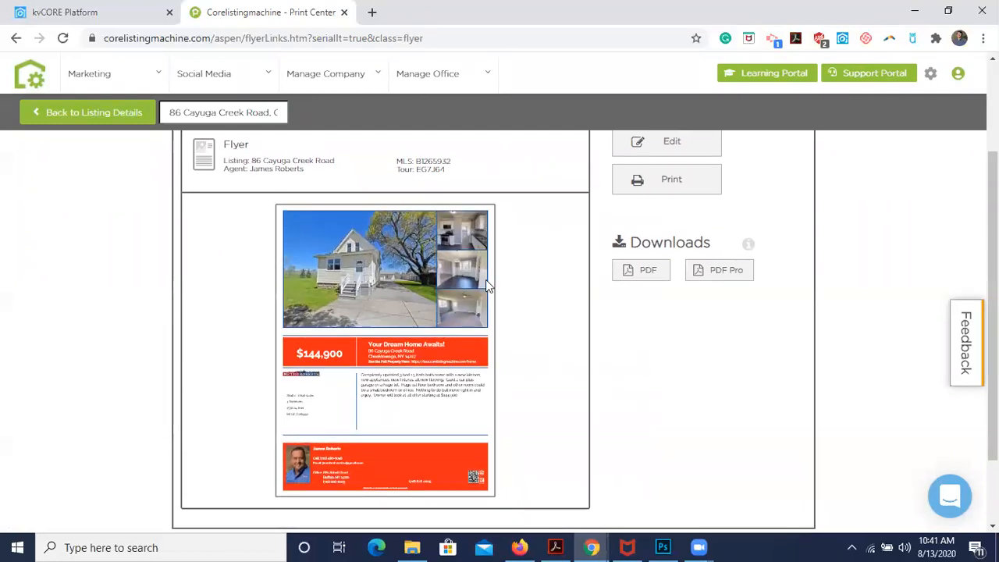
{"action": "scroll", "coordinate": [332, 367], "scroll_direction": "down", "scroll_amount": 1}
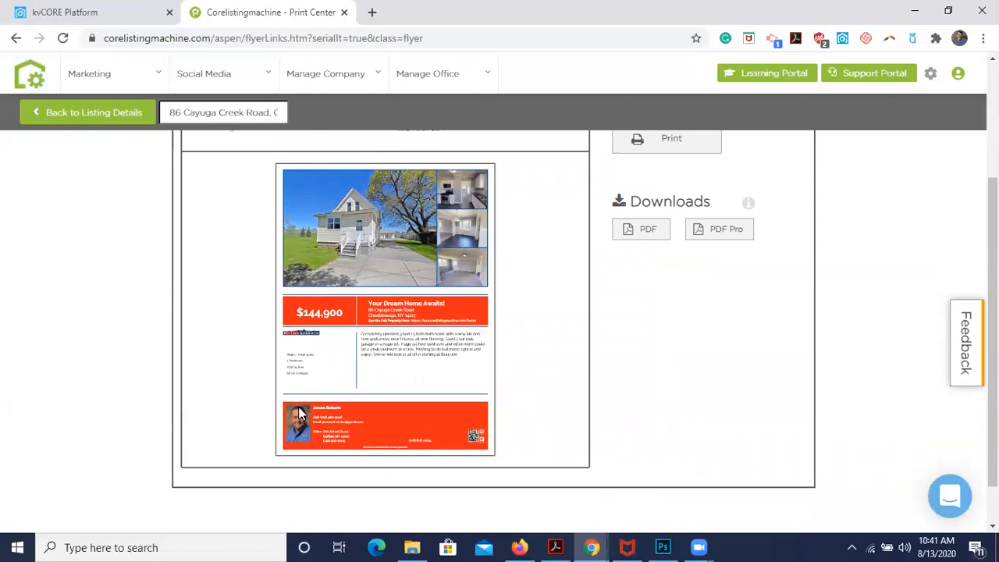
{"action": "scroll", "coordinate": [325, 457], "scroll_direction": "up", "scroll_amount": 2}
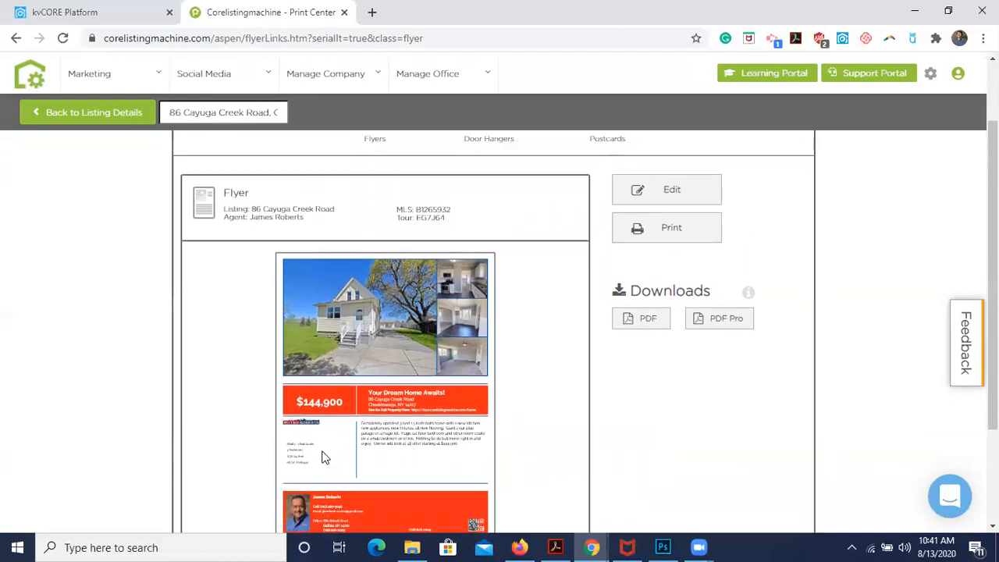
{"action": "scroll", "coordinate": [325, 458], "scroll_direction": "up", "scroll_amount": 1}
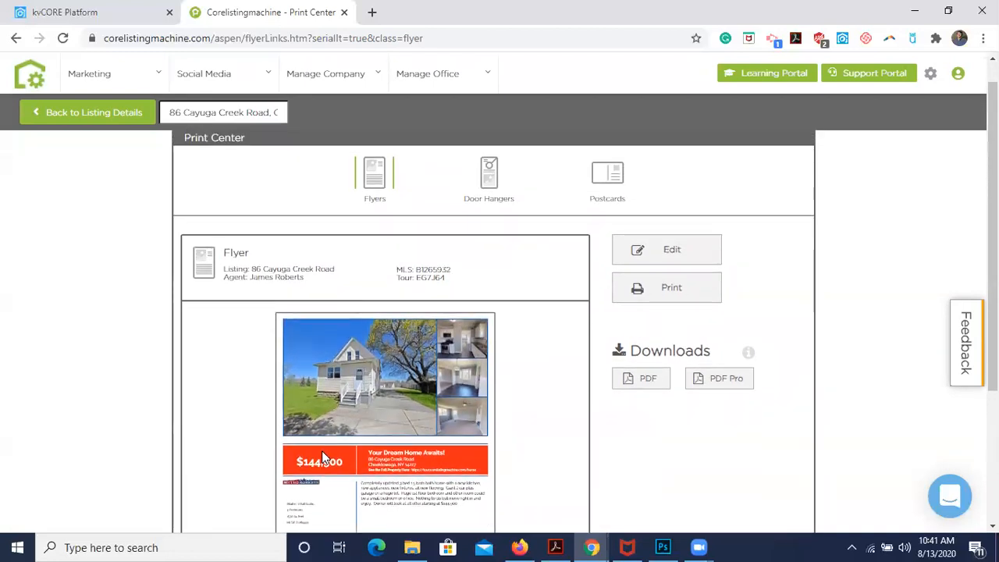
{"action": "scroll", "coordinate": [323, 455], "scroll_direction": "down", "scroll_amount": 1}
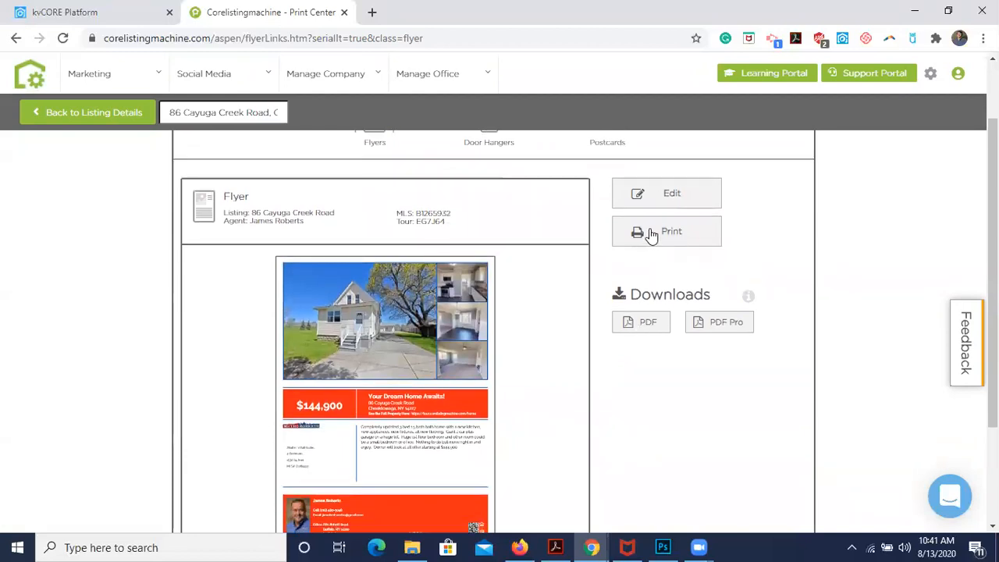
{"action": "left_click", "coordinate": [635, 323]}
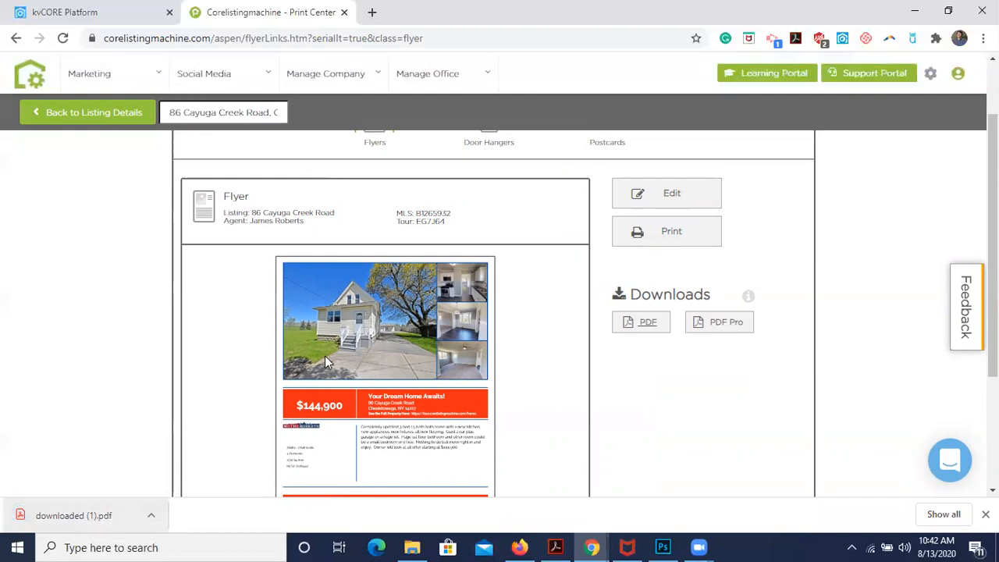
{"action": "scroll", "coordinate": [394, 343], "scroll_direction": "down", "scroll_amount": 1}
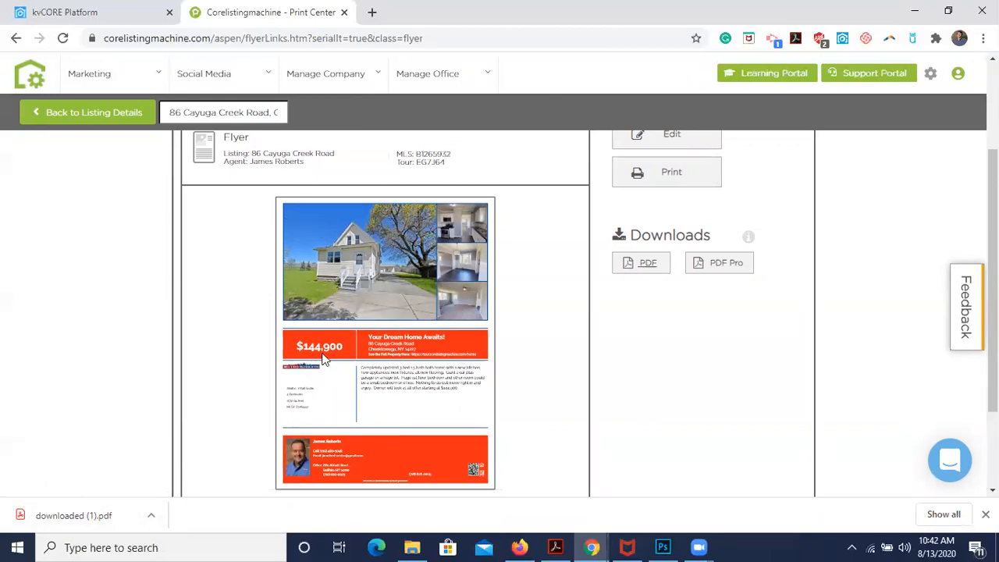
{"action": "scroll", "coordinate": [511, 376], "scroll_direction": "down", "scroll_amount": 2}
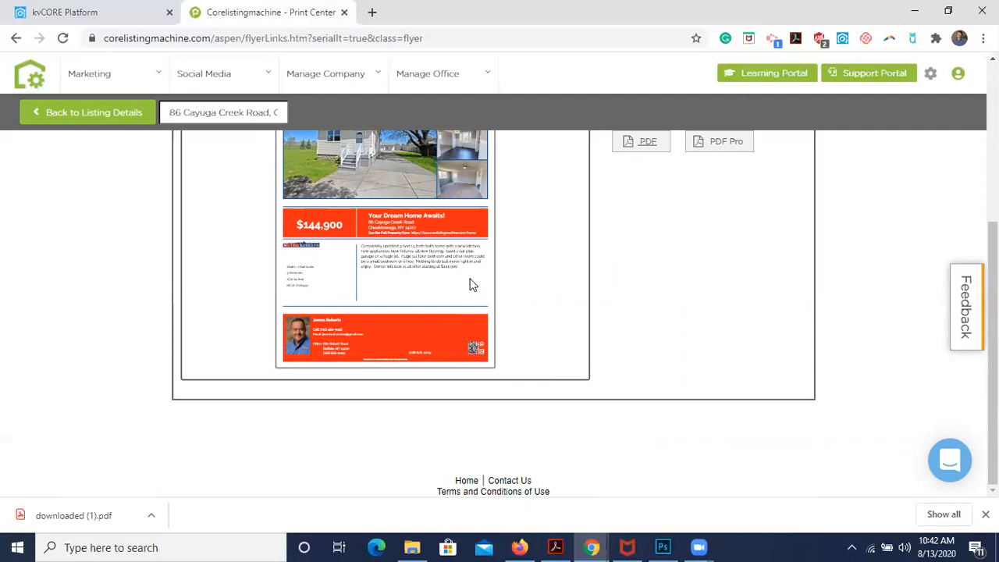
{"action": "scroll", "coordinate": [471, 286], "scroll_direction": "up", "scroll_amount": 2}
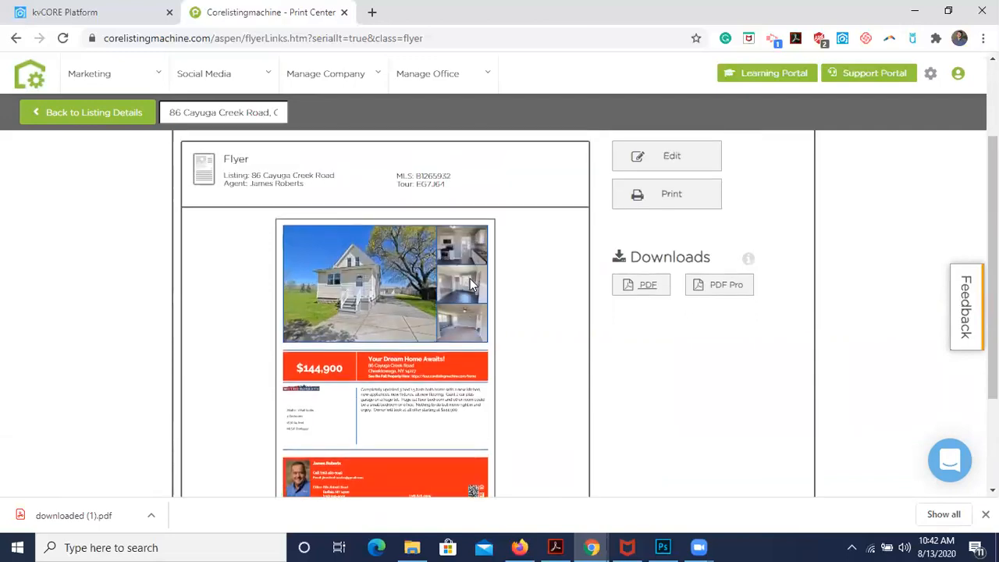
{"action": "scroll", "coordinate": [471, 285], "scroll_direction": "up", "scroll_amount": 2}
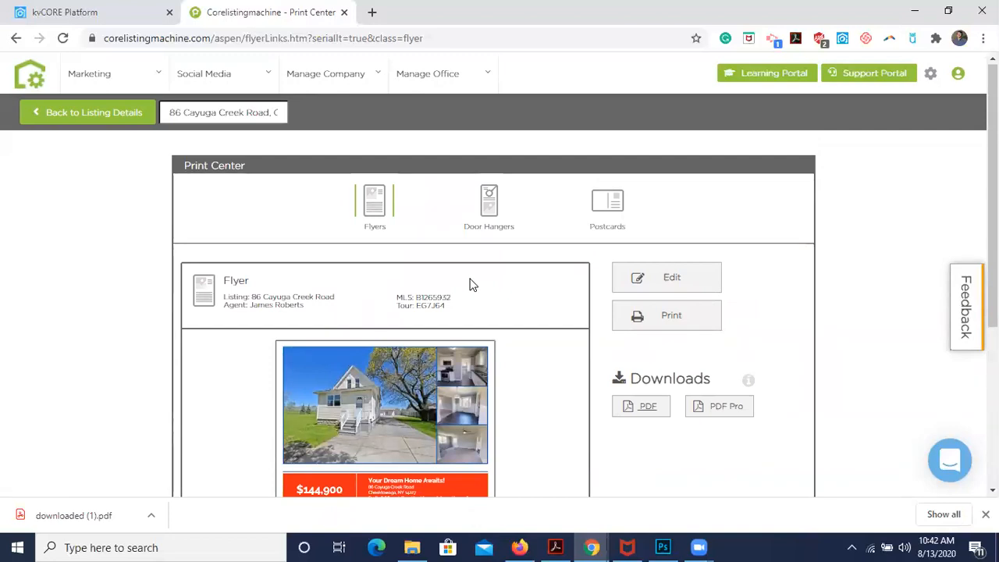
{"action": "mouse_move", "coordinate": [491, 317]}
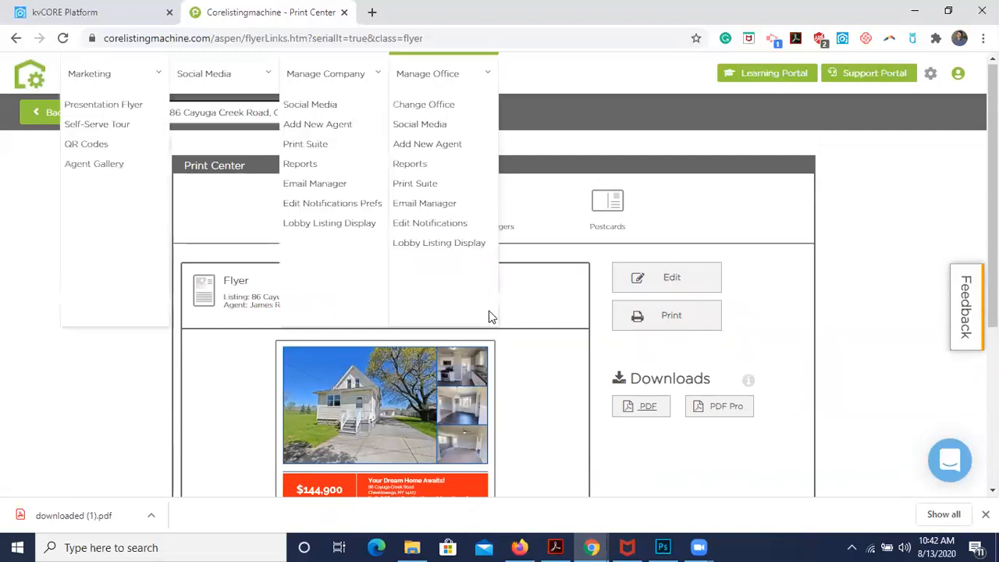
{"action": "scroll", "coordinate": [616, 418], "scroll_direction": "down", "scroll_amount": 1}
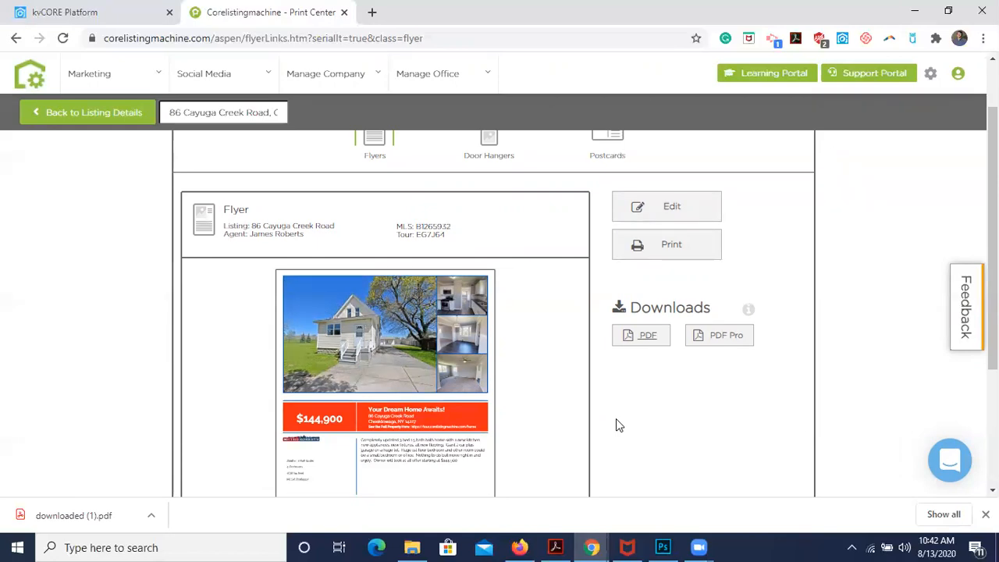
{"action": "scroll", "coordinate": [616, 424], "scroll_direction": "down", "scroll_amount": 2}
{"action": "scroll", "coordinate": [403, 396], "scroll_direction": "up", "scroll_amount": 3}
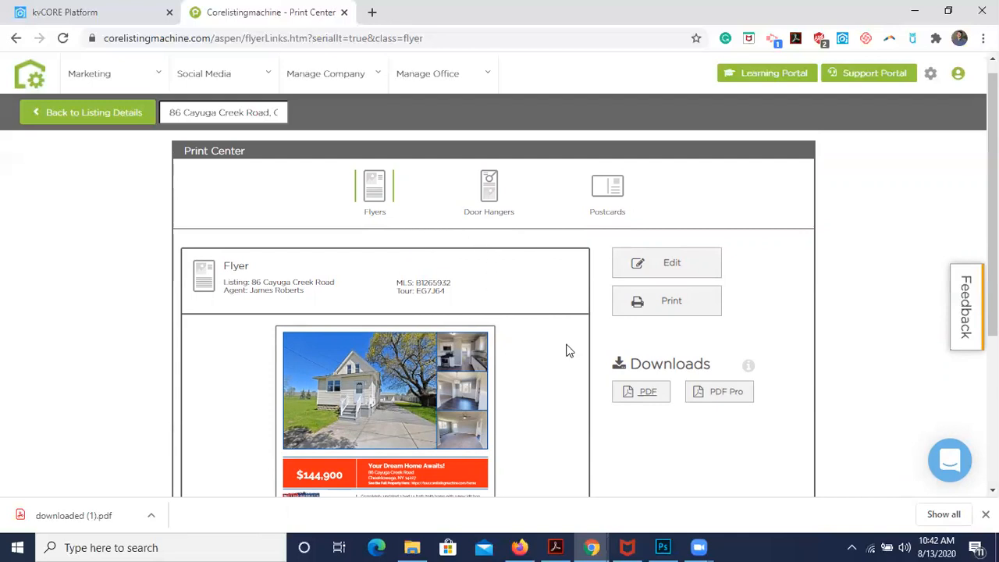
Open the listing's door hangers and view the Sold version before returning to the Listed version
{"action": "left_click", "coordinate": [490, 191]}
{"action": "scroll", "coordinate": [504, 327], "scroll_direction": "down", "scroll_amount": 1}
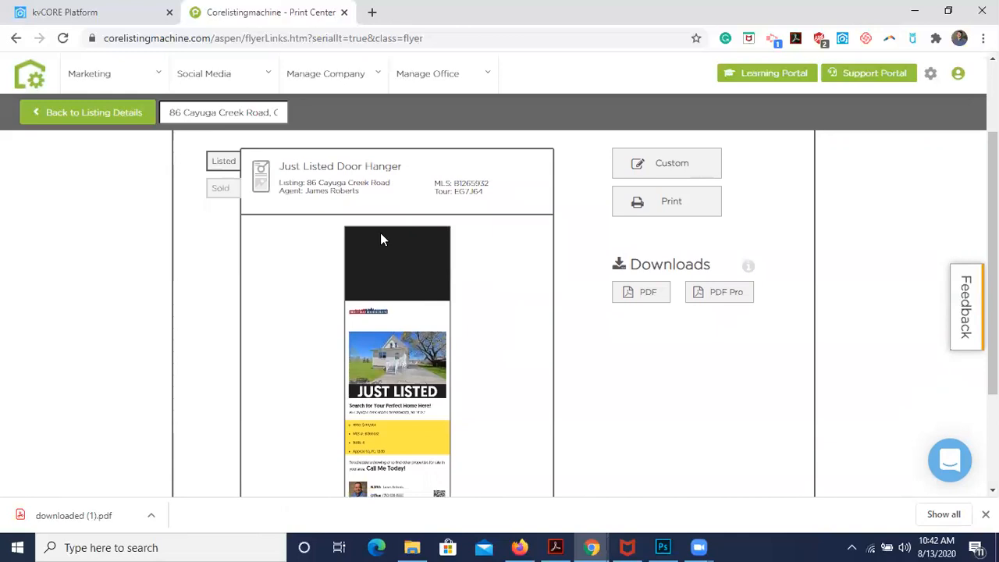
{"action": "scroll", "coordinate": [385, 416], "scroll_direction": "down", "scroll_amount": 1}
{"action": "scroll", "coordinate": [385, 416], "scroll_direction": "up", "scroll_amount": 2}
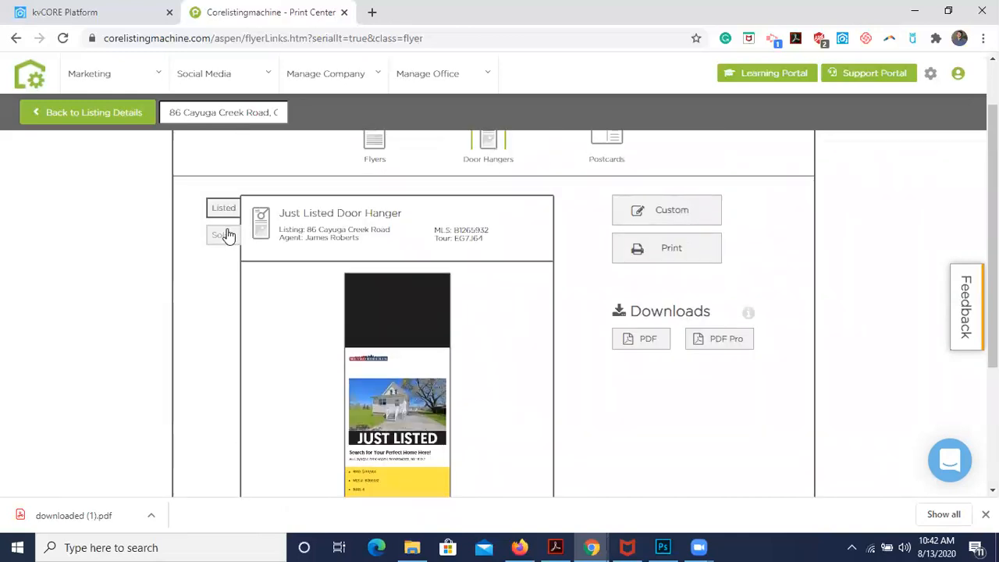
{"action": "left_click", "coordinate": [226, 235]}
{"action": "left_click", "coordinate": [225, 208]}
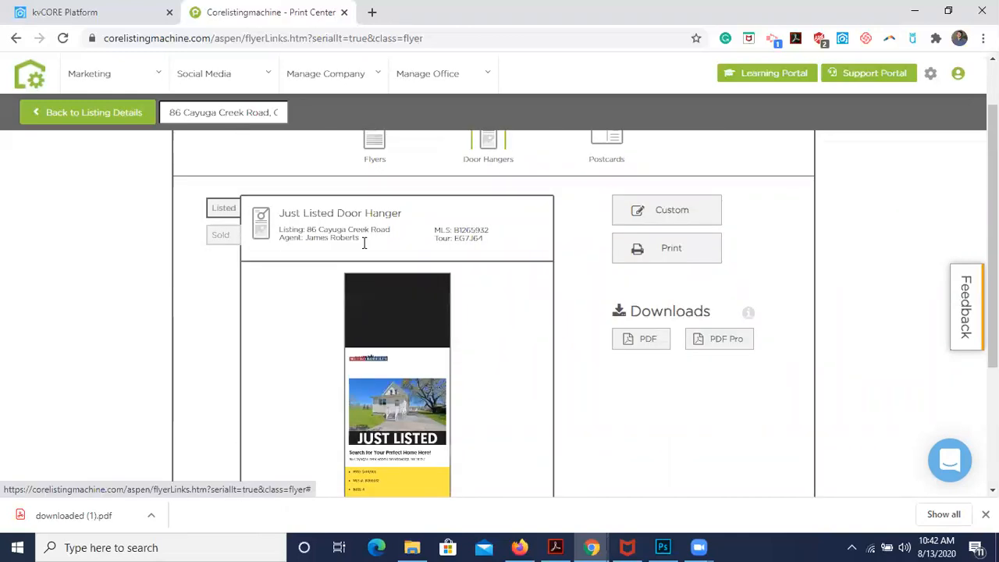
Start customizing the Just Listed door hanger and choose the WireFrame Collection style
{"action": "left_click", "coordinate": [676, 209]}
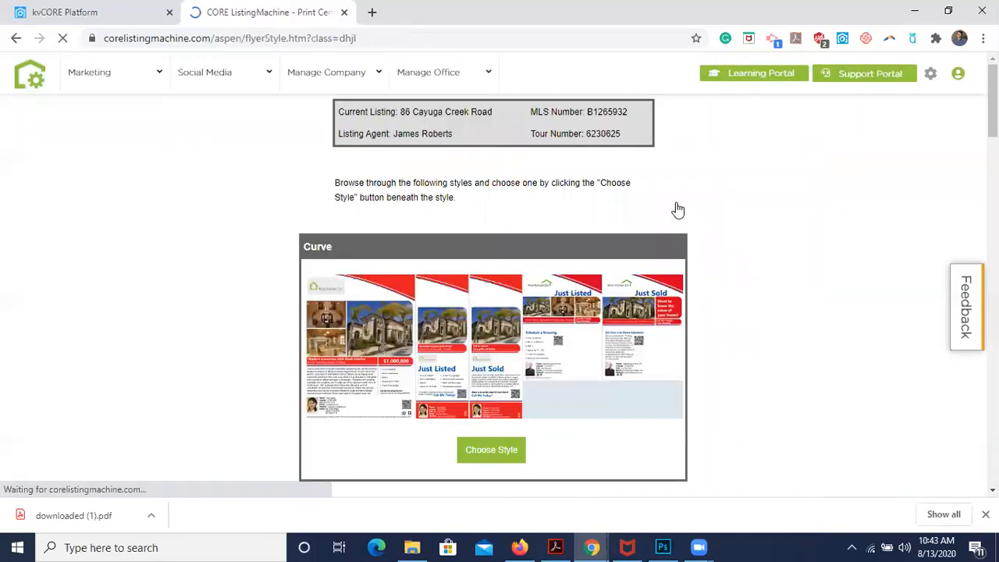
{"action": "scroll", "coordinate": [416, 280], "scroll_direction": "down", "scroll_amount": 2}
{"action": "scroll", "coordinate": [417, 279], "scroll_direction": "down", "scroll_amount": 3}
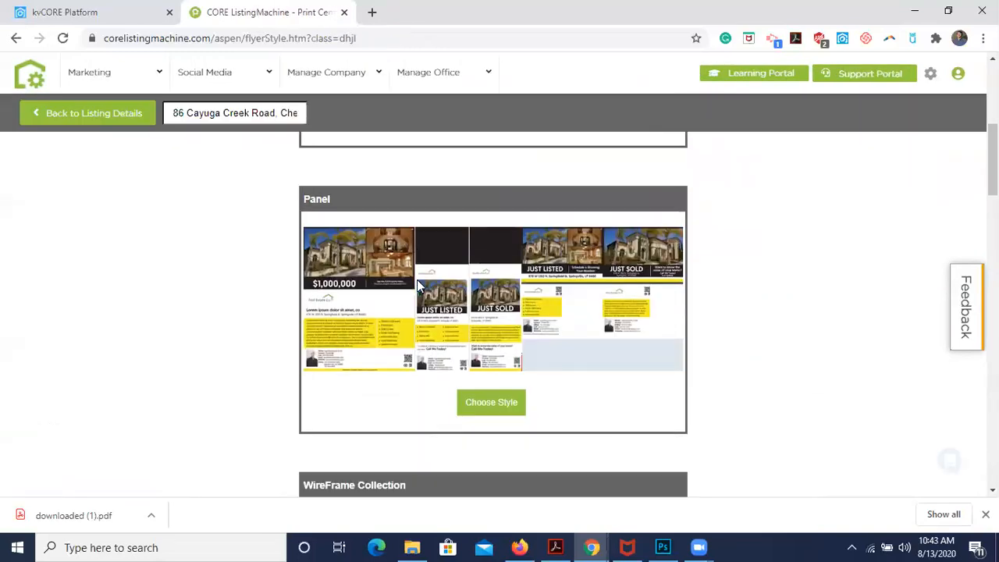
{"action": "scroll", "coordinate": [654, 275], "scroll_direction": "down", "scroll_amount": 1}
{"action": "scroll", "coordinate": [653, 274], "scroll_direction": "down", "scroll_amount": 3}
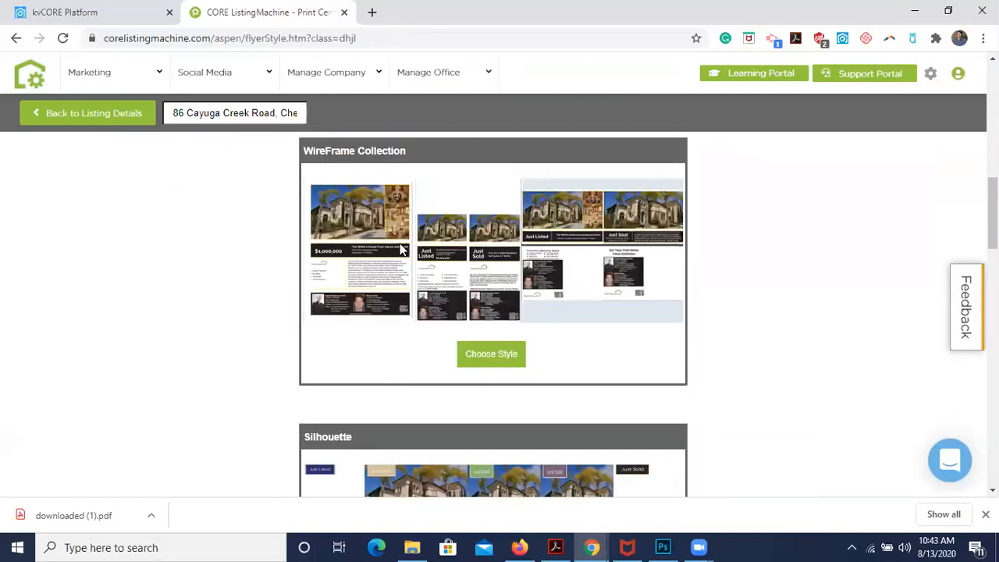
{"action": "scroll", "coordinate": [697, 260], "scroll_direction": "down", "scroll_amount": 2}
{"action": "scroll", "coordinate": [695, 259], "scroll_direction": "down", "scroll_amount": 2}
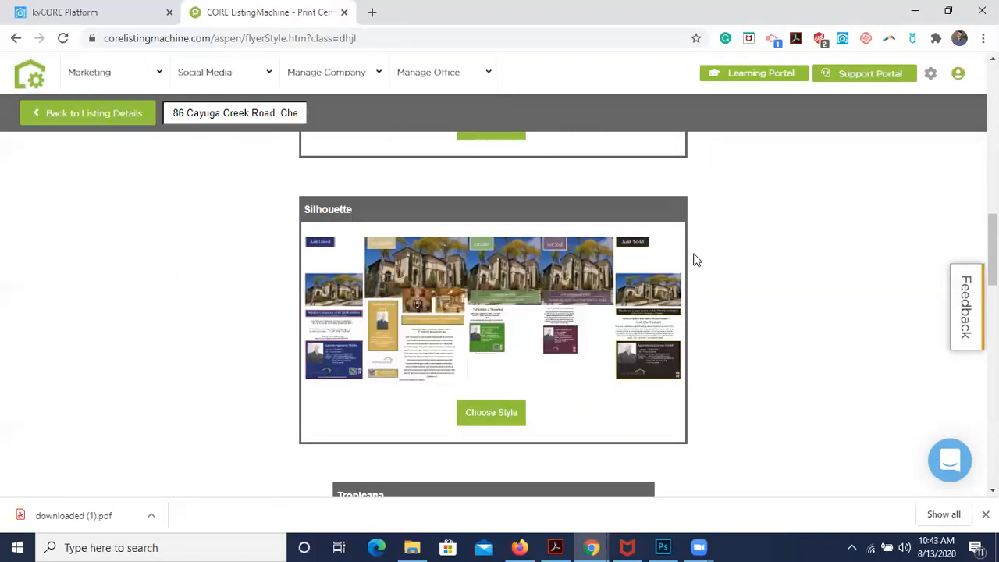
{"action": "scroll", "coordinate": [694, 259], "scroll_direction": "up", "scroll_amount": 2}
{"action": "left_click", "coordinate": [492, 244]}
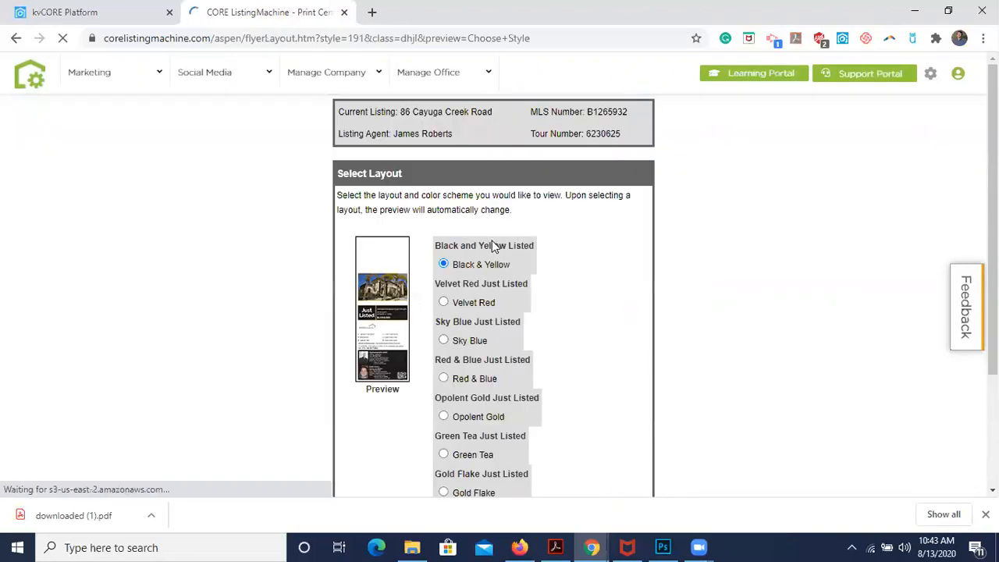
Select the Red & Blue color scheme for the Just Listed door hanger and continue to the photo selection
{"action": "scroll", "coordinate": [649, 343], "scroll_direction": "down", "scroll_amount": 1}
{"action": "scroll", "coordinate": [647, 344], "scroll_direction": "down", "scroll_amount": 1}
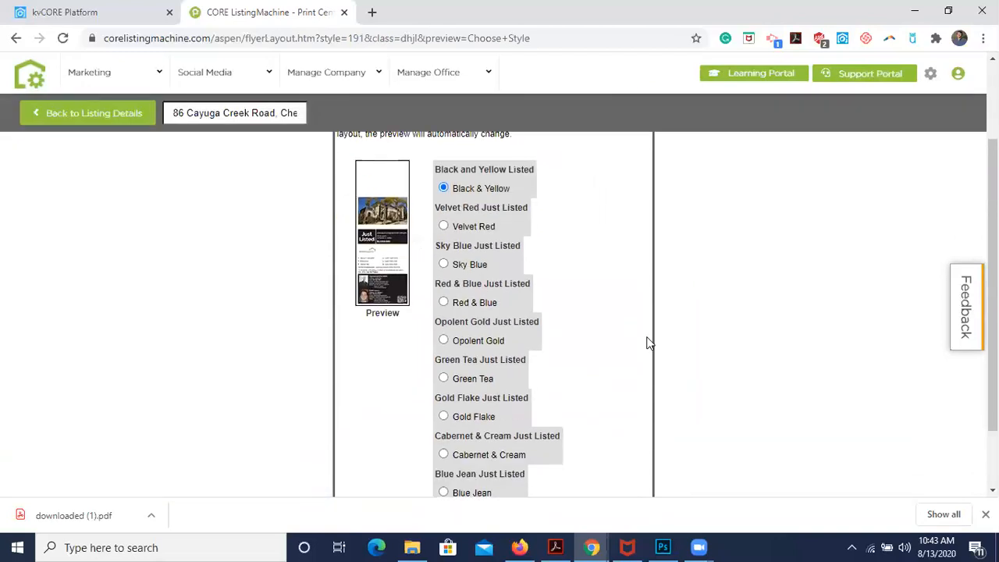
{"action": "scroll", "coordinate": [647, 343], "scroll_direction": "down", "scroll_amount": 1}
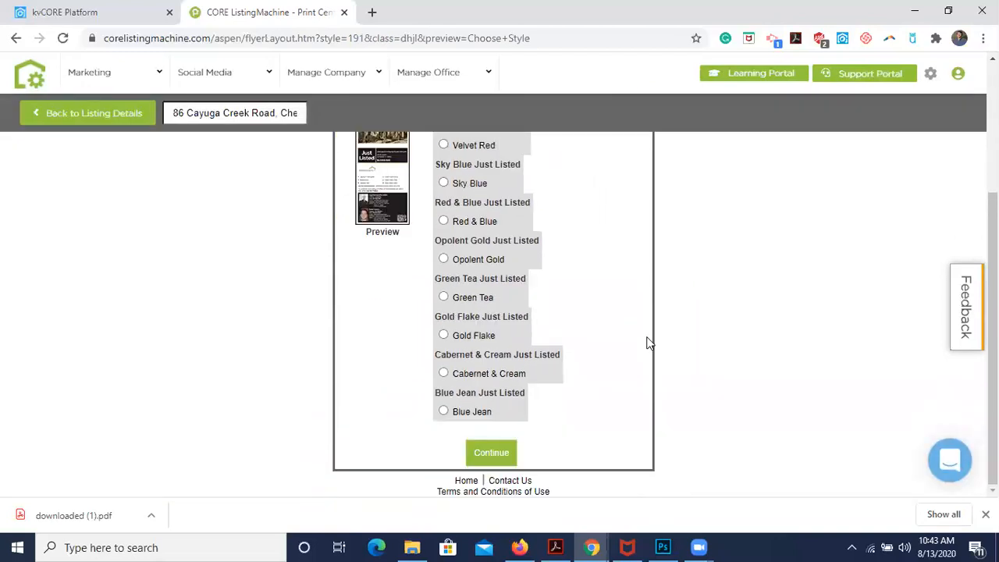
{"action": "left_click", "coordinate": [444, 230]}
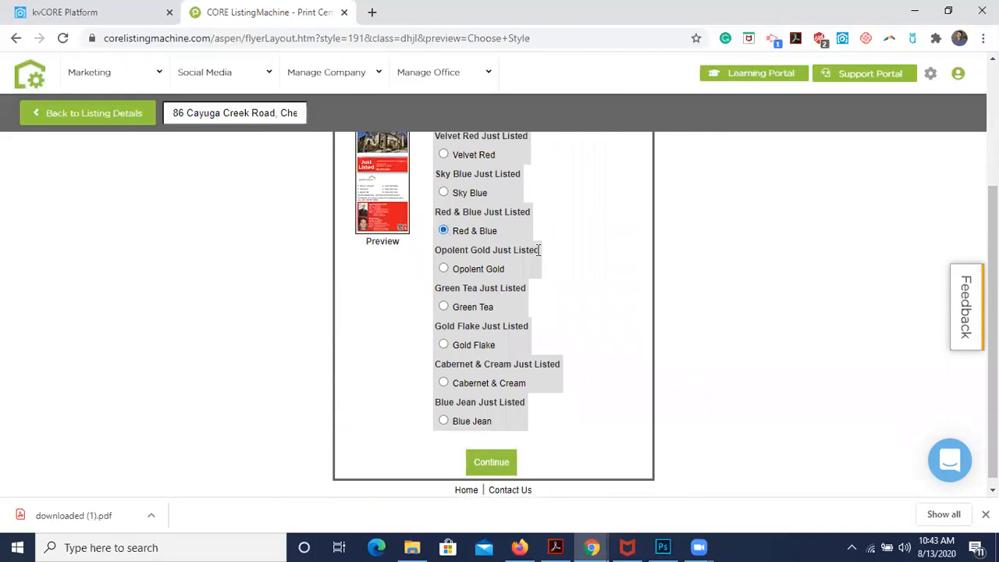
{"action": "left_click", "coordinate": [494, 455]}
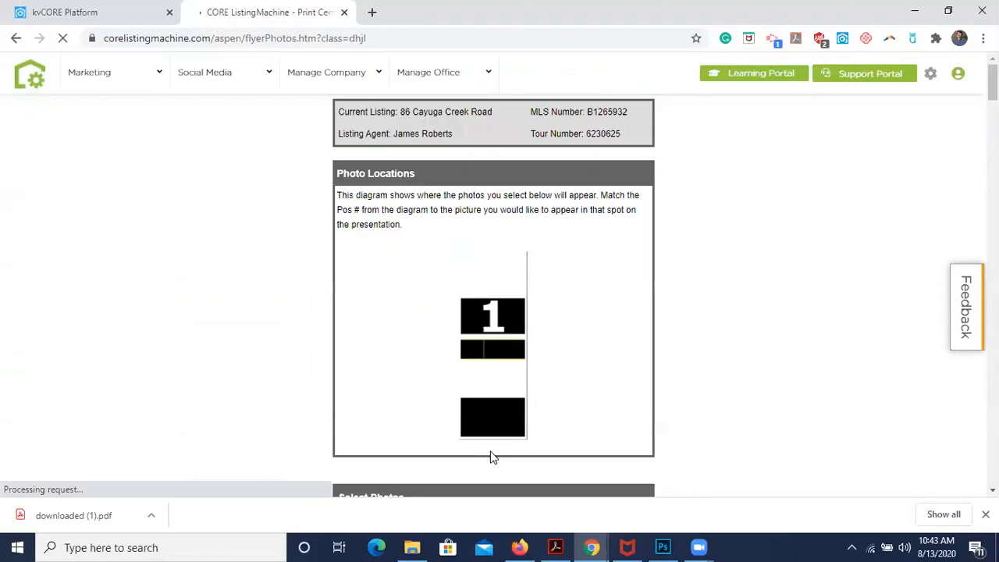
Look through the listing photos for position 1, keep the preselected photo and continue to the door hanger text
{"action": "scroll", "coordinate": [578, 342], "scroll_direction": "down", "scroll_amount": 15}
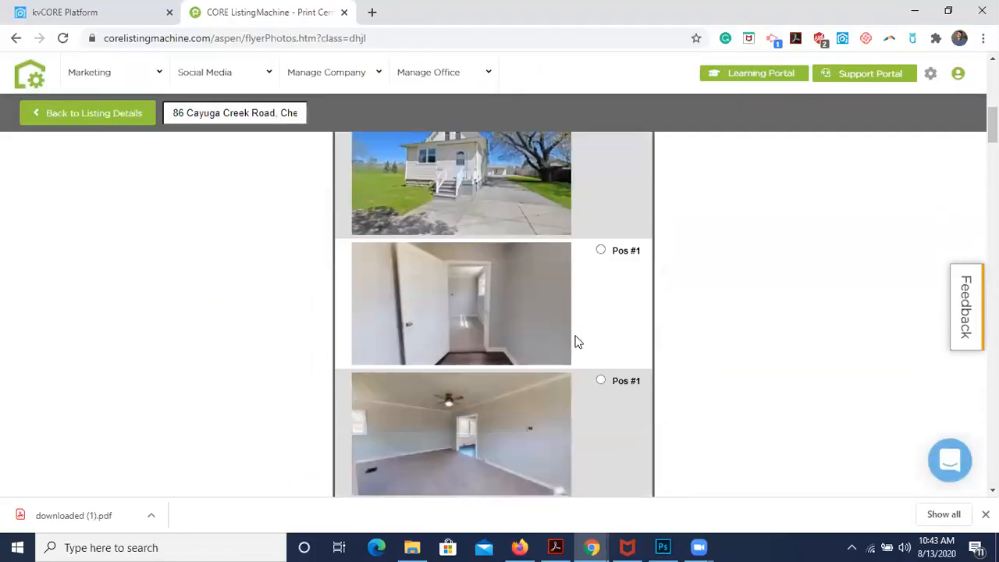
{"action": "scroll", "coordinate": [577, 341], "scroll_direction": "down", "scroll_amount": 15}
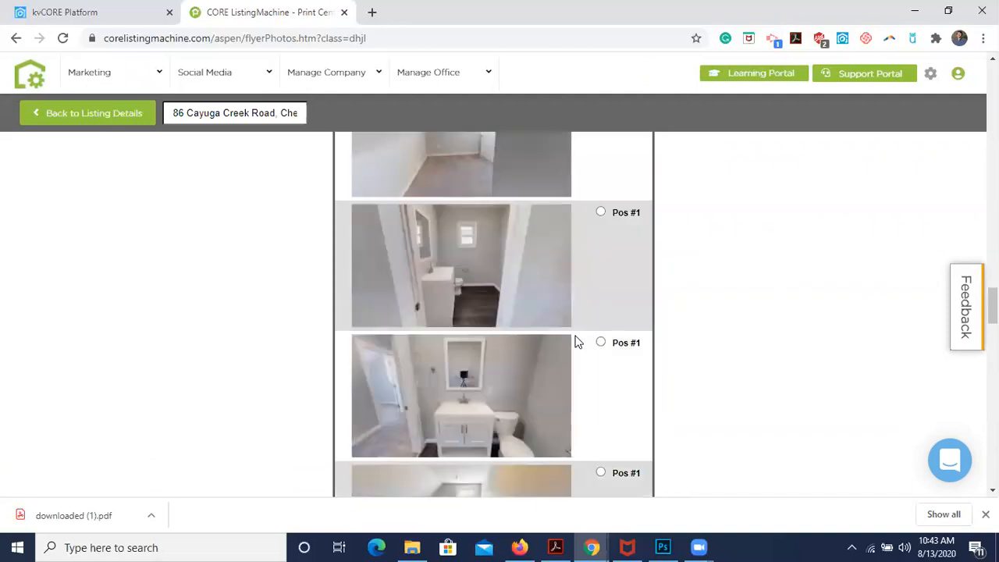
{"action": "scroll", "coordinate": [577, 342], "scroll_direction": "down", "scroll_amount": 10}
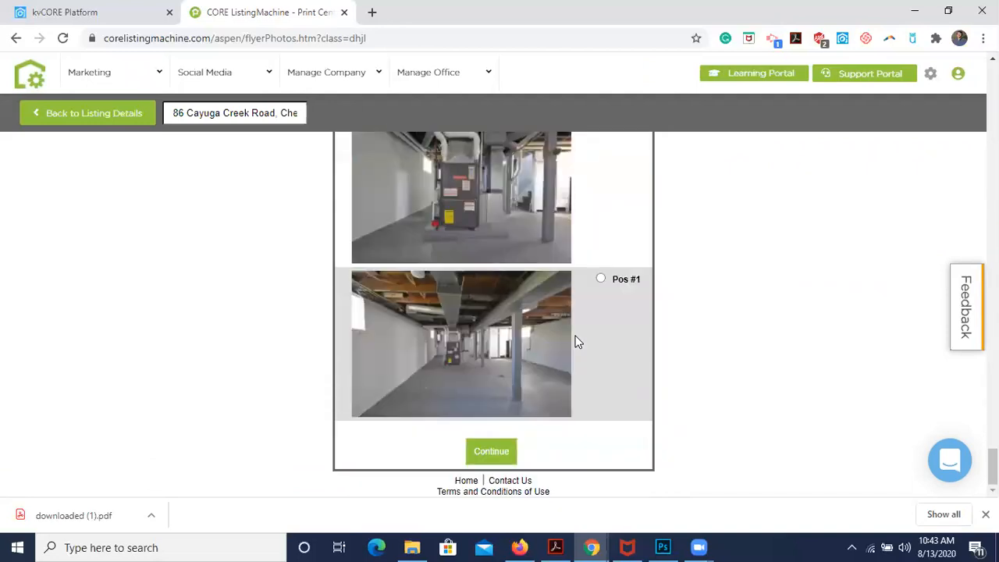
{"action": "left_click", "coordinate": [481, 451]}
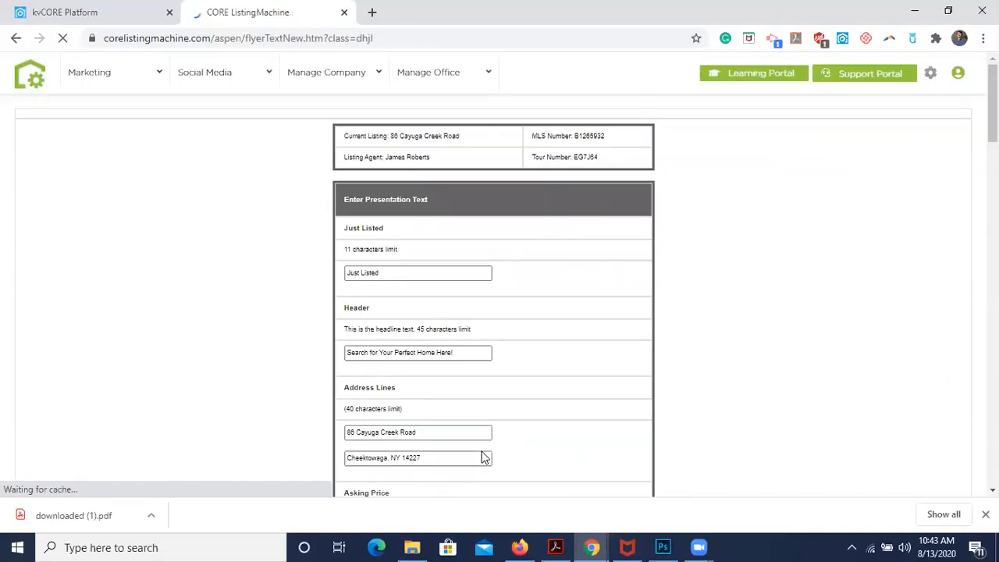
Review the prefilled door hanger text, co-agent fields and logo options, and submit them to generate the door hanger
{"action": "scroll", "coordinate": [534, 246], "scroll_direction": "down", "scroll_amount": 1}
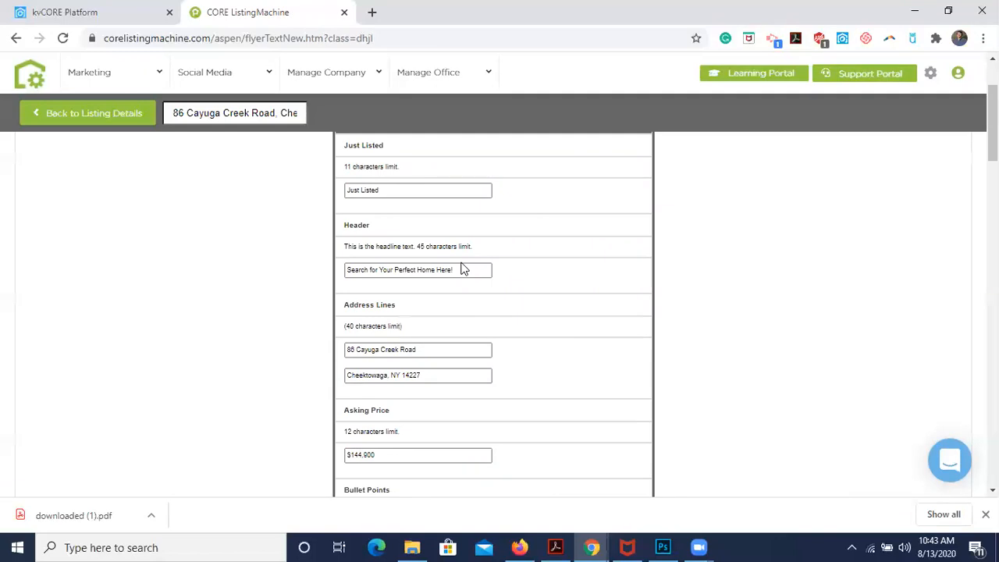
{"action": "scroll", "coordinate": [462, 267], "scroll_direction": "down", "scroll_amount": 1}
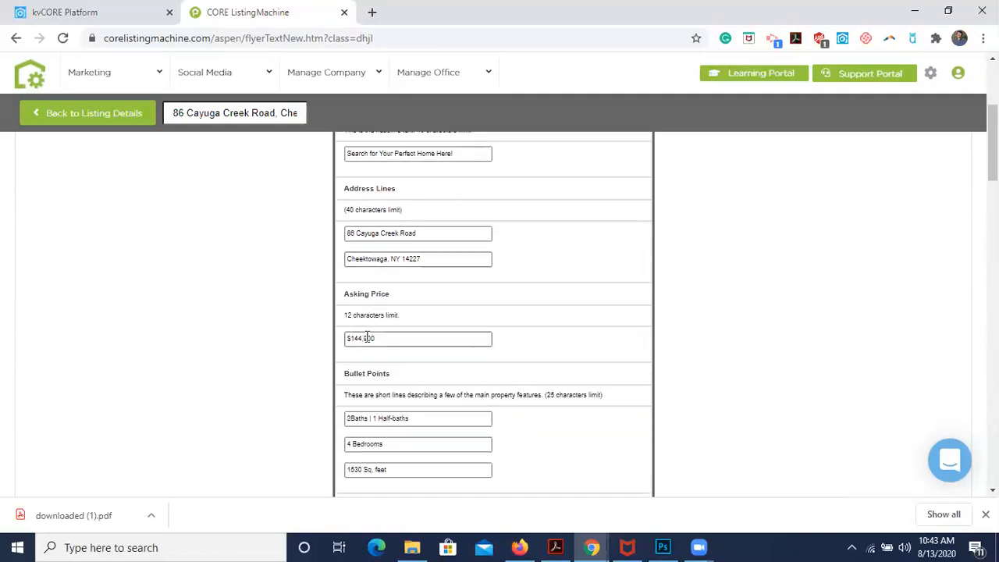
{"action": "scroll", "coordinate": [477, 336], "scroll_direction": "down", "scroll_amount": 1}
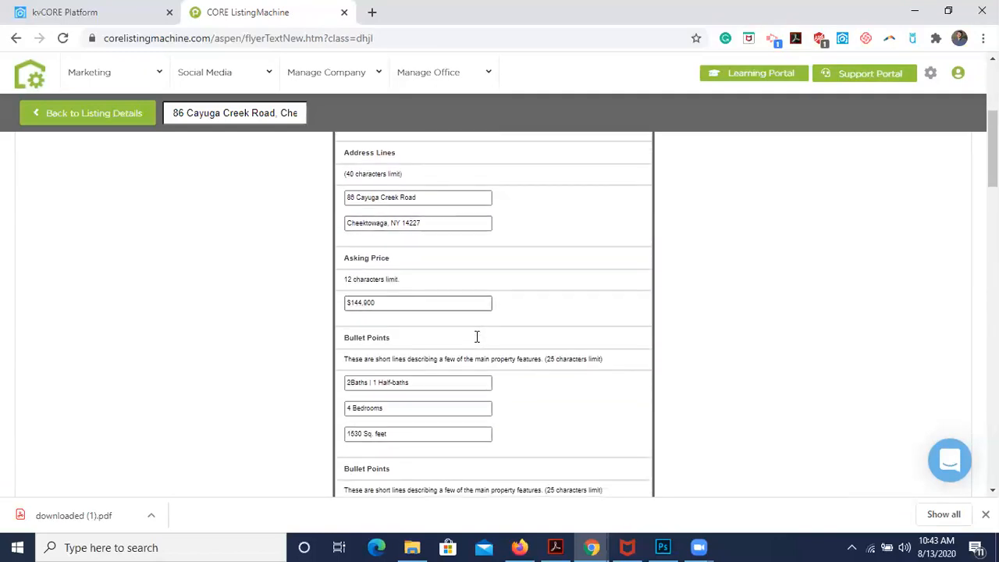
{"action": "scroll", "coordinate": [477, 337], "scroll_direction": "up", "scroll_amount": 3}
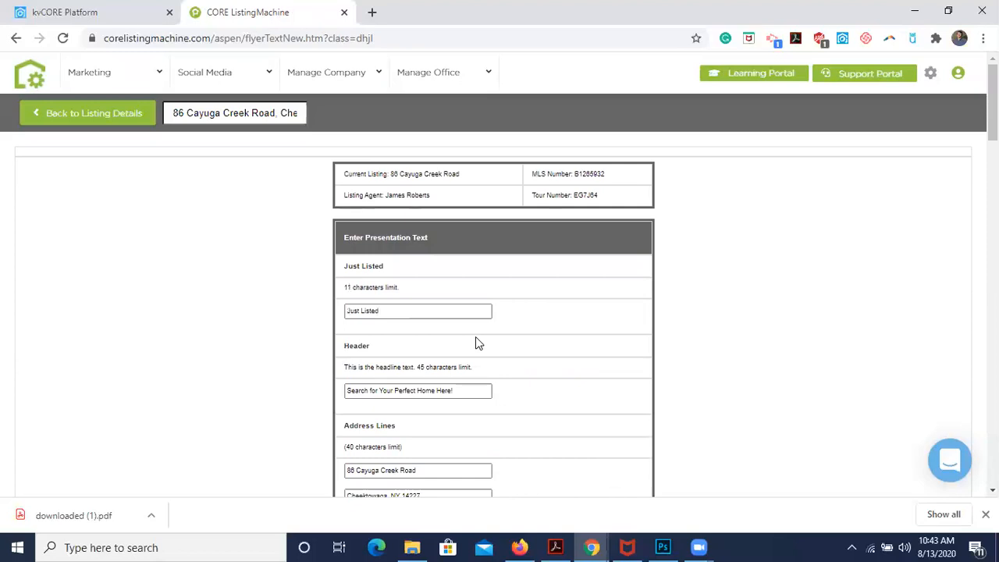
{"action": "scroll", "coordinate": [478, 343], "scroll_direction": "down", "scroll_amount": 15}
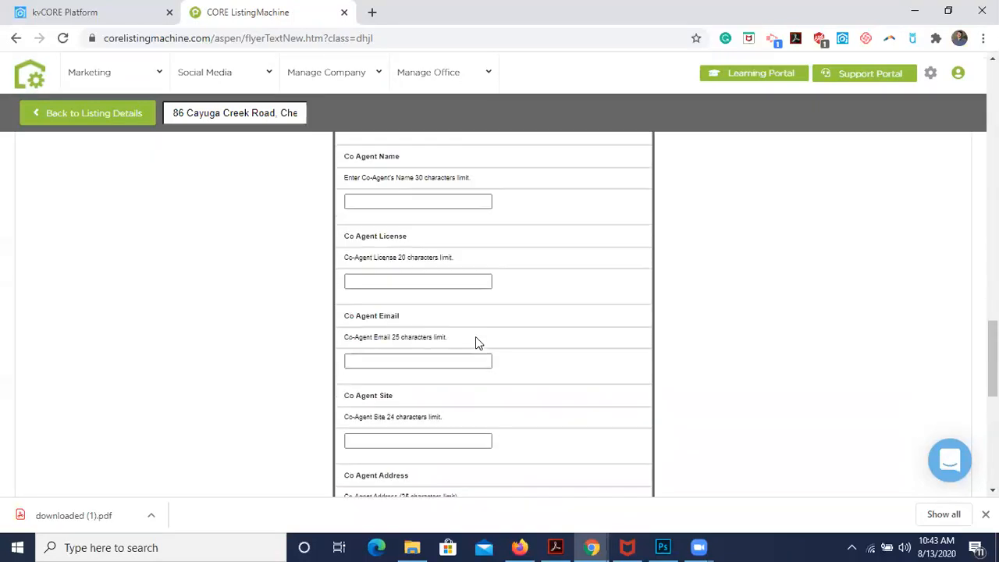
{"action": "scroll", "coordinate": [476, 344], "scroll_direction": "down", "scroll_amount": 5}
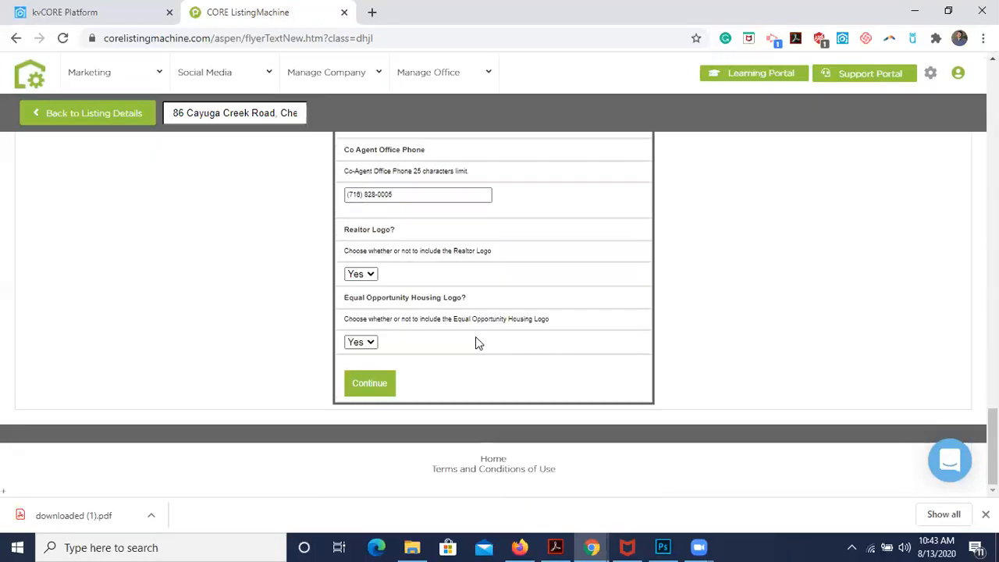
{"action": "left_click", "coordinate": [368, 384]}
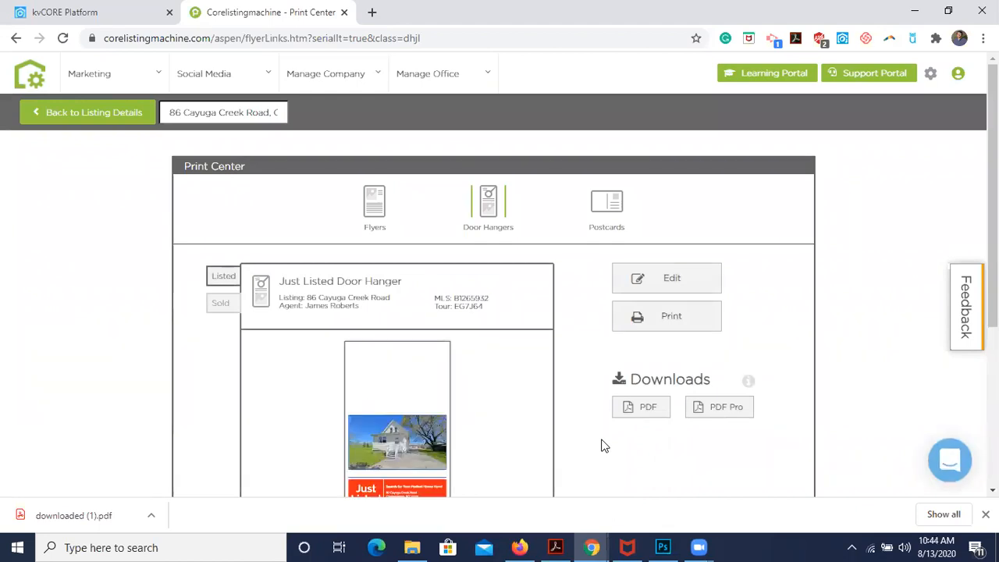
Inspect the finished door hanger and view the listing's Just Listed and Just Sold postcards
{"action": "scroll", "coordinate": [601, 445], "scroll_direction": "down", "scroll_amount": 1}
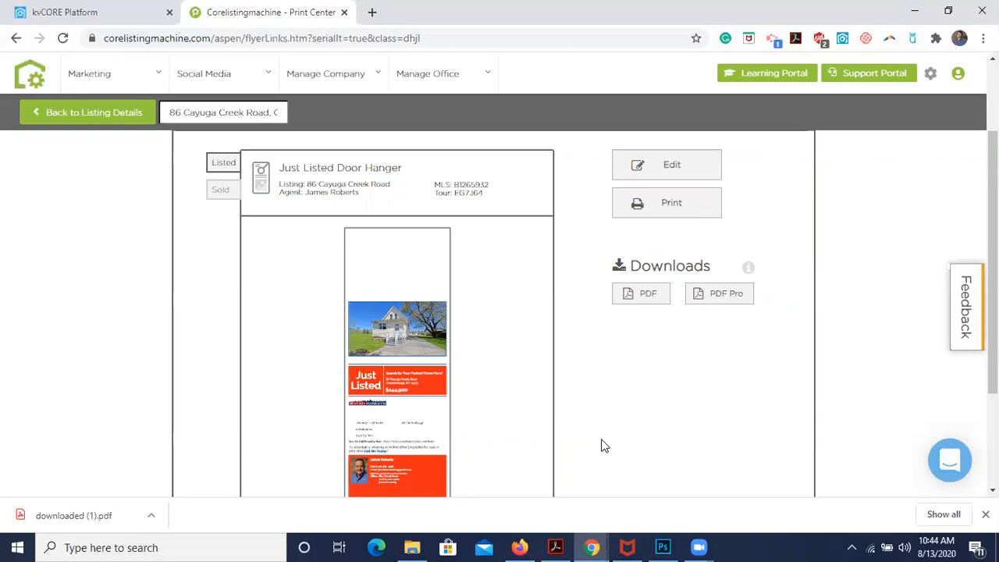
{"action": "scroll", "coordinate": [601, 446], "scroll_direction": "up", "scroll_amount": 2}
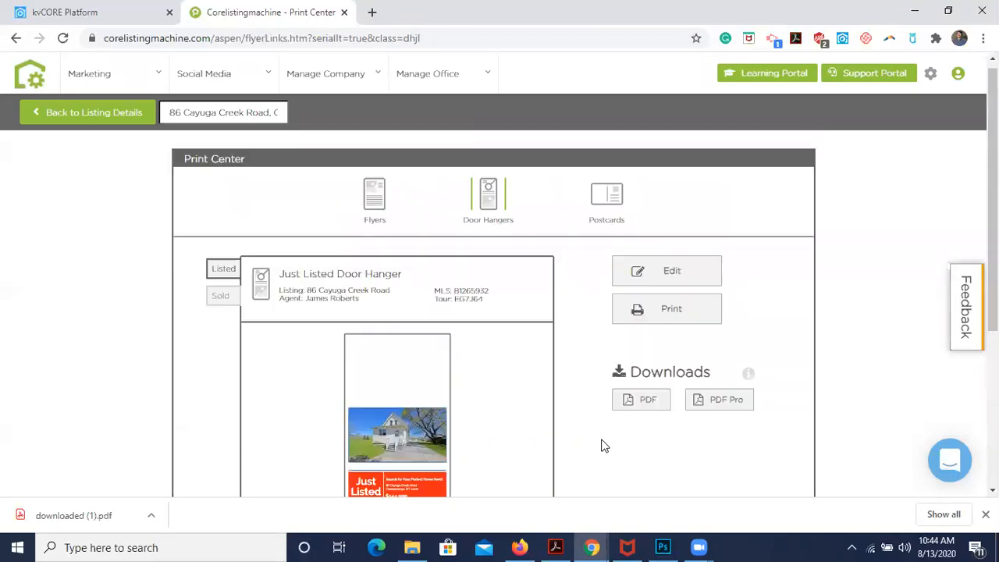
{"action": "left_click", "coordinate": [614, 197]}
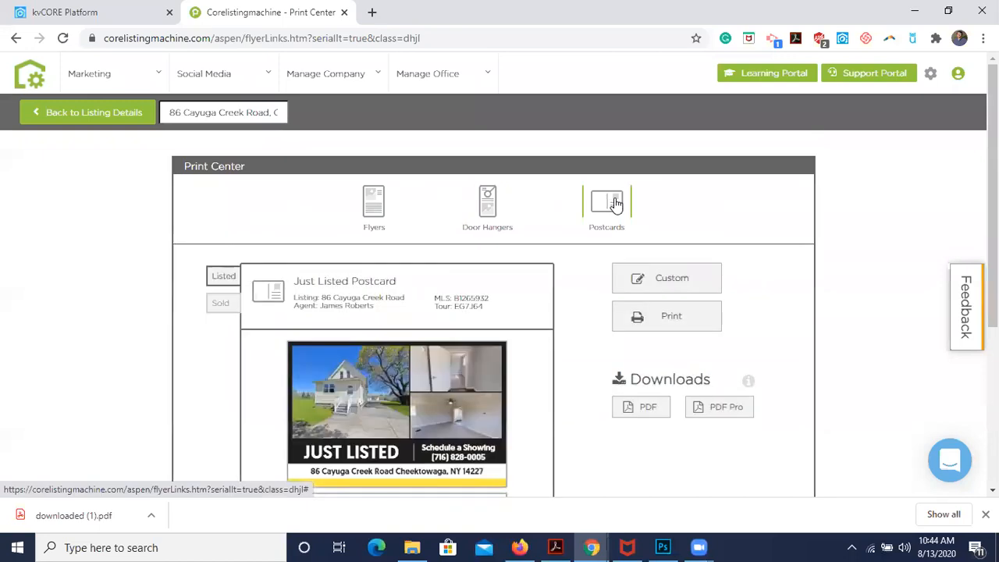
{"action": "scroll", "coordinate": [298, 416], "scroll_direction": "down", "scroll_amount": 3}
{"action": "scroll", "coordinate": [249, 224], "scroll_direction": "up", "scroll_amount": 2}
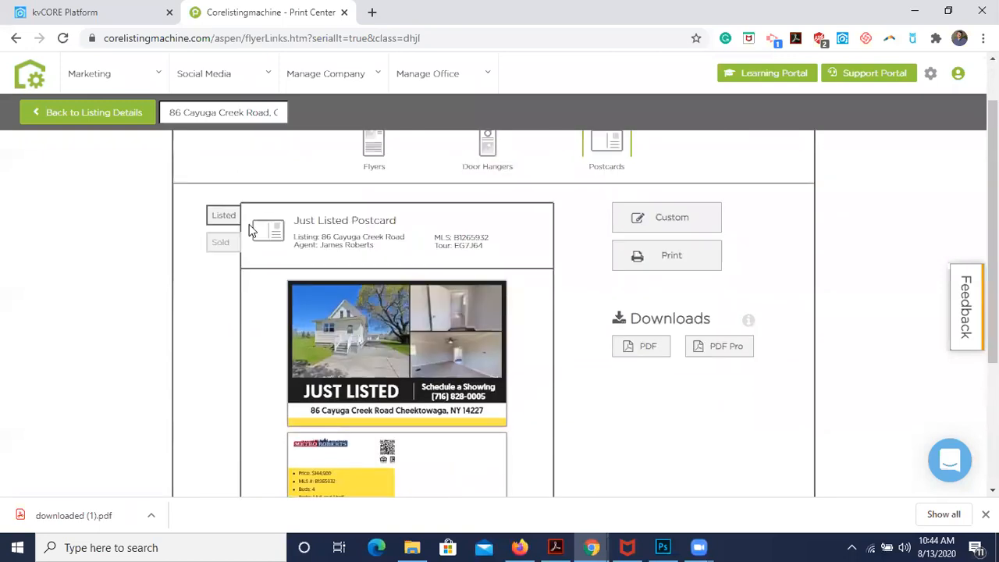
{"action": "left_click", "coordinate": [223, 244]}
{"action": "scroll", "coordinate": [329, 317], "scroll_direction": "down", "scroll_amount": 3}
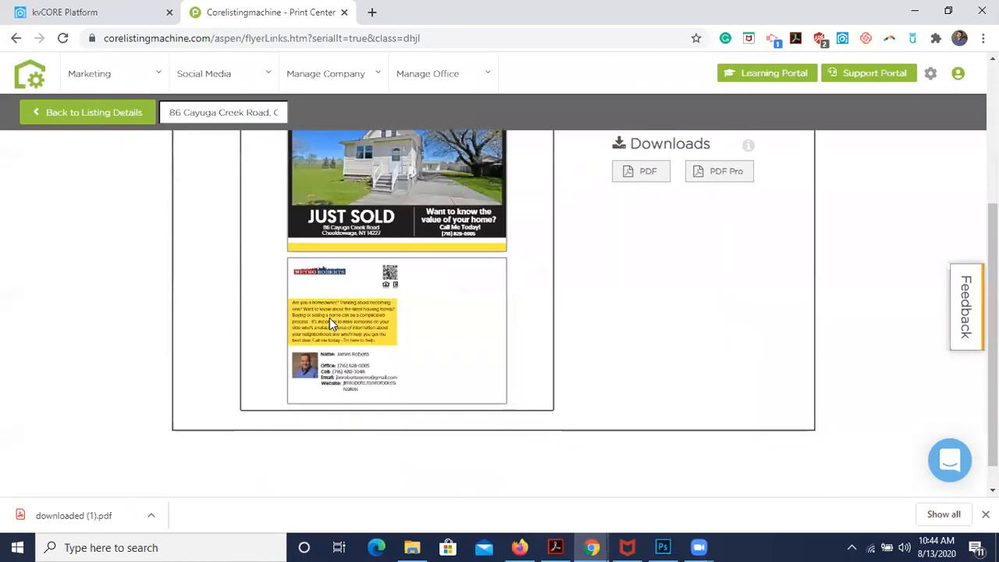
{"action": "scroll", "coordinate": [329, 317], "scroll_direction": "up", "scroll_amount": 1}
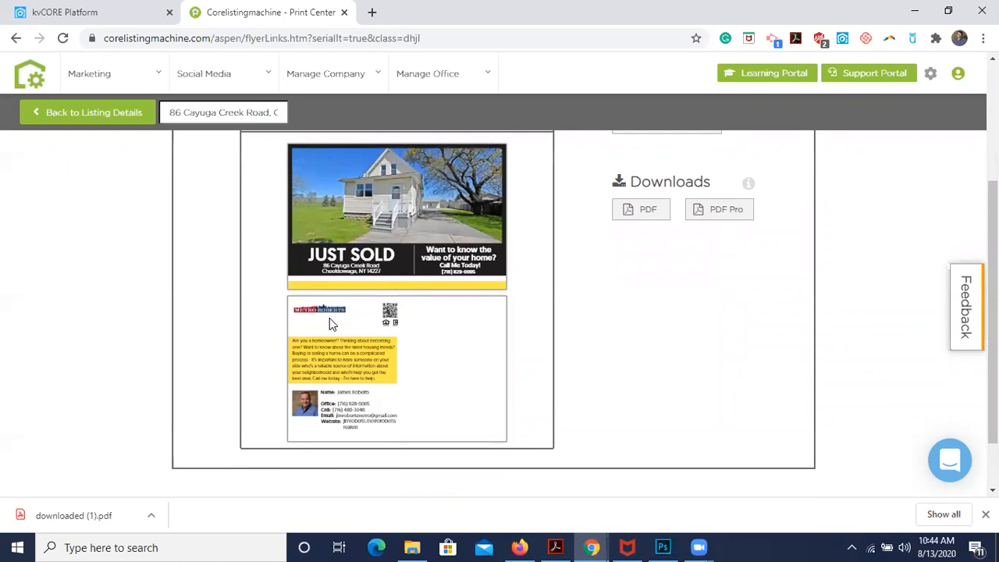
{"action": "scroll", "coordinate": [330, 317], "scroll_direction": "up", "scroll_amount": 1}
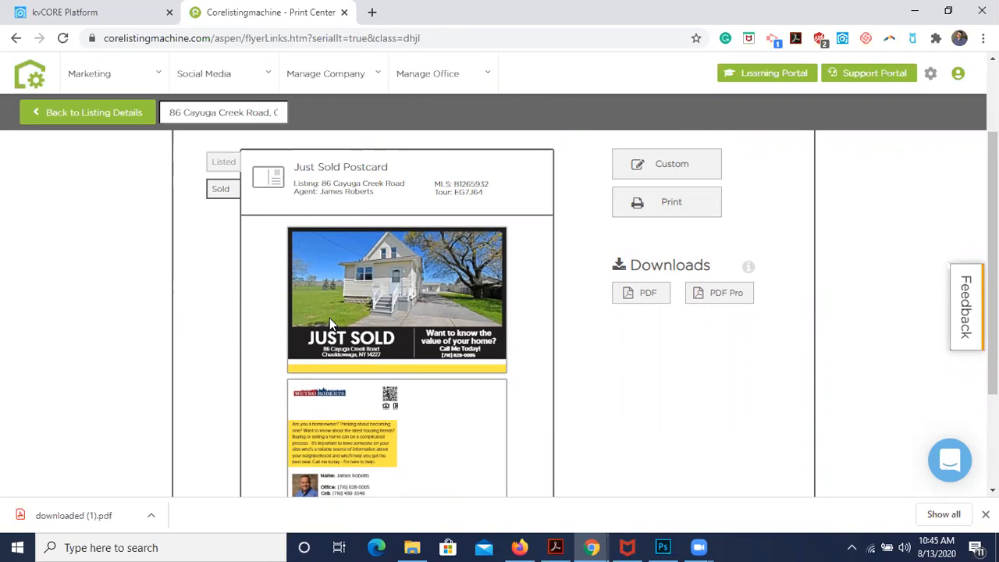
Examine both sides of the listing's Just Sold postcard in the Print Center
{"action": "scroll", "coordinate": [330, 318], "scroll_direction": "down", "scroll_amount": 3}
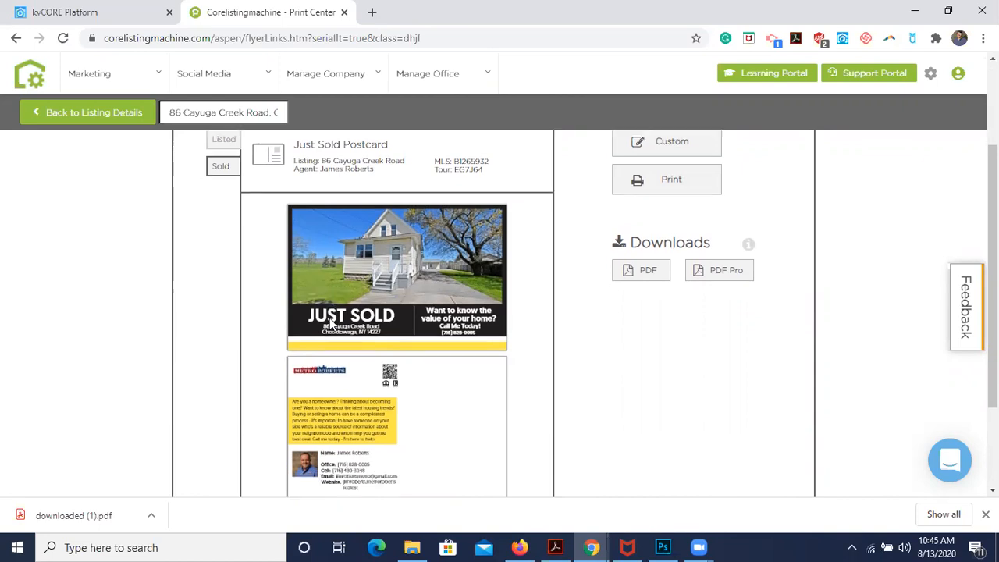
{"action": "scroll", "coordinate": [329, 318], "scroll_direction": "up", "scroll_amount": 2}
{"action": "scroll", "coordinate": [329, 324], "scroll_direction": "up", "scroll_amount": 2}
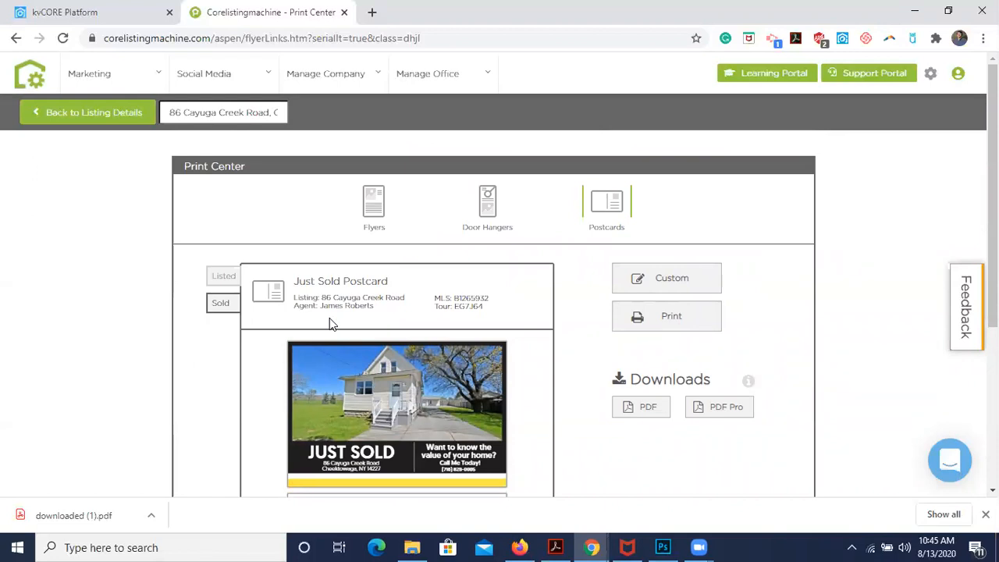
Open the agent's Presentation Flyer page and review the Basic and Deluxe template descriptions and theme choices
{"action": "mouse_move", "coordinate": [113, 94]}
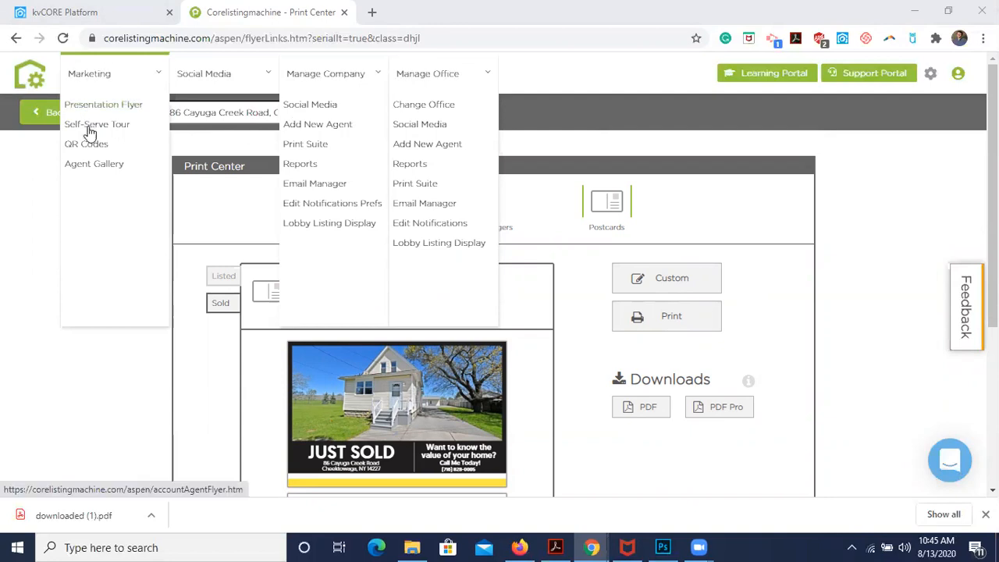
{"action": "left_click", "coordinate": [112, 107]}
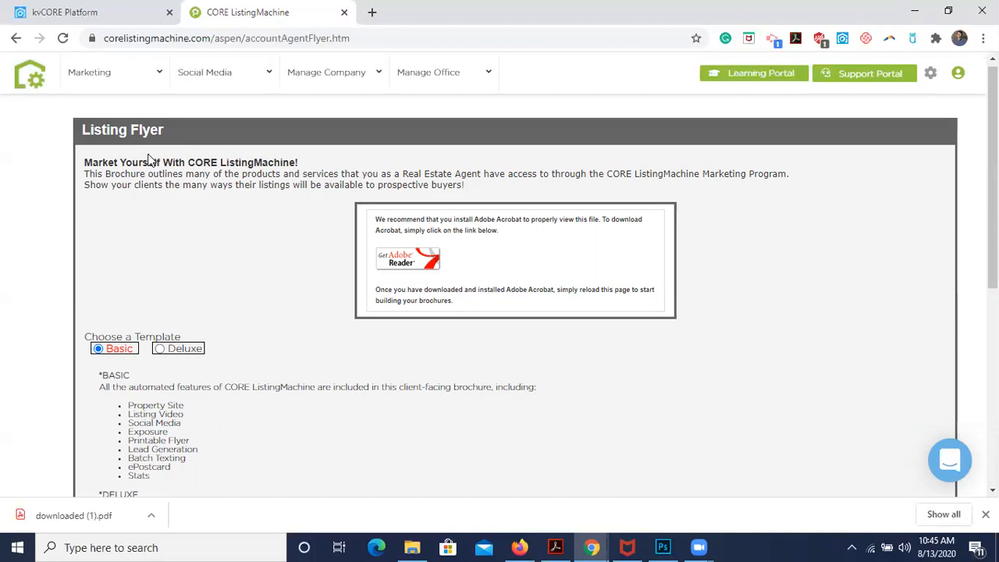
{"action": "scroll", "coordinate": [260, 346], "scroll_direction": "down", "scroll_amount": 2}
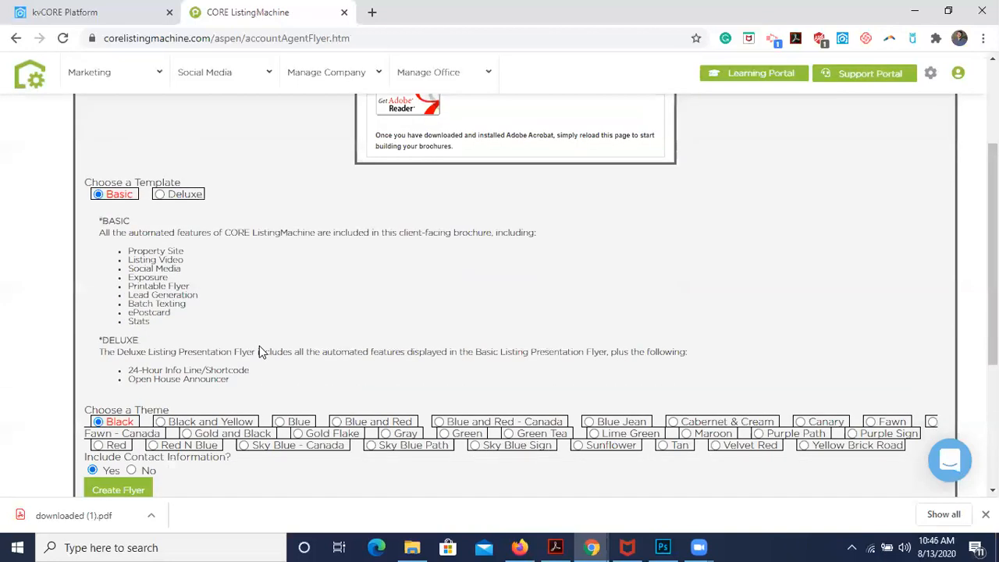
{"action": "scroll", "coordinate": [249, 271], "scroll_direction": "up", "scroll_amount": 2}
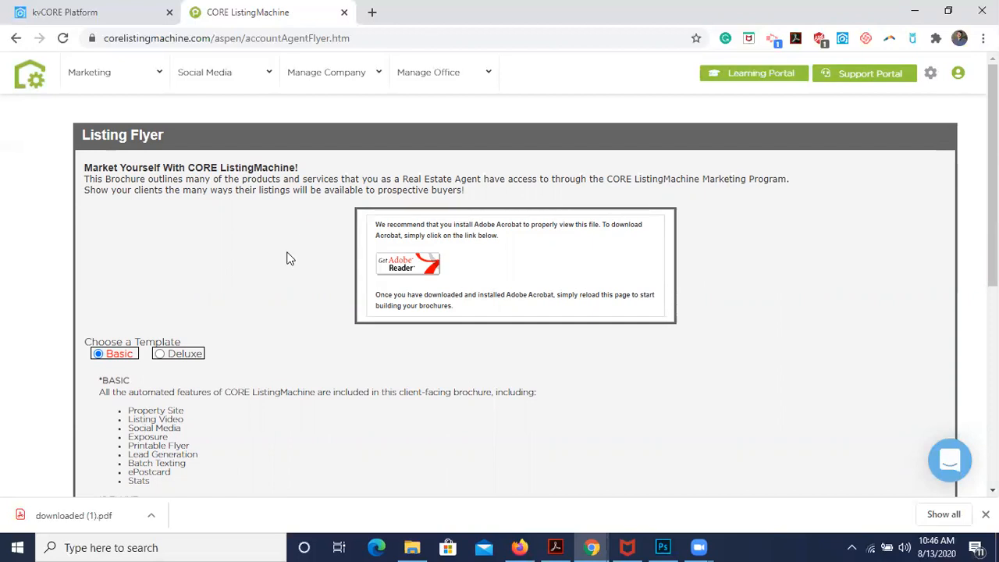
Create the Basic presentation flyer with the Blue and Red theme, keeping contact information included
{"action": "scroll", "coordinate": [286, 256], "scroll_direction": "down", "scroll_amount": 2}
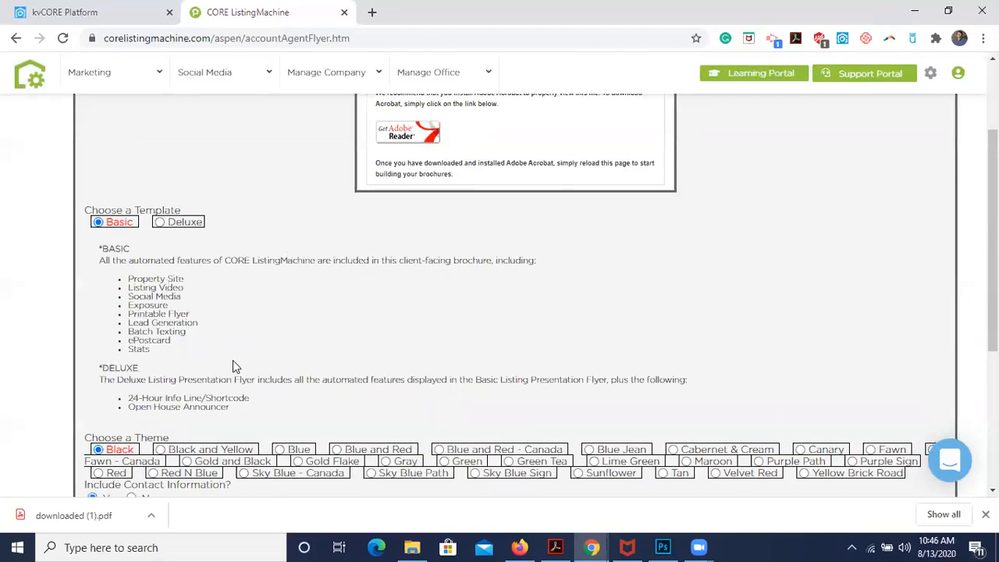
{"action": "scroll", "coordinate": [232, 359], "scroll_direction": "down", "scroll_amount": 2}
{"action": "scroll", "coordinate": [330, 396], "scroll_direction": "down", "scroll_amount": 2}
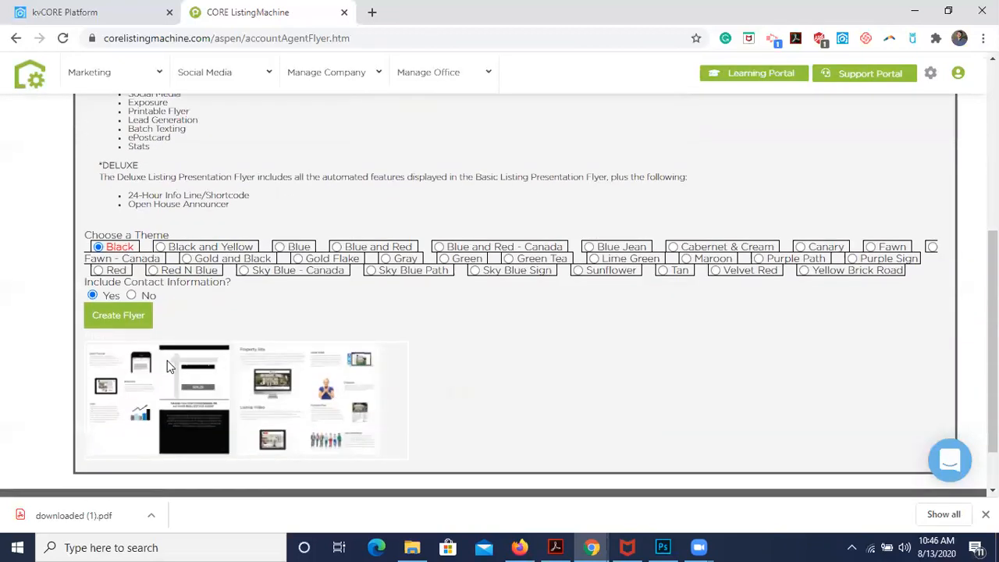
{"action": "left_click", "coordinate": [337, 248]}
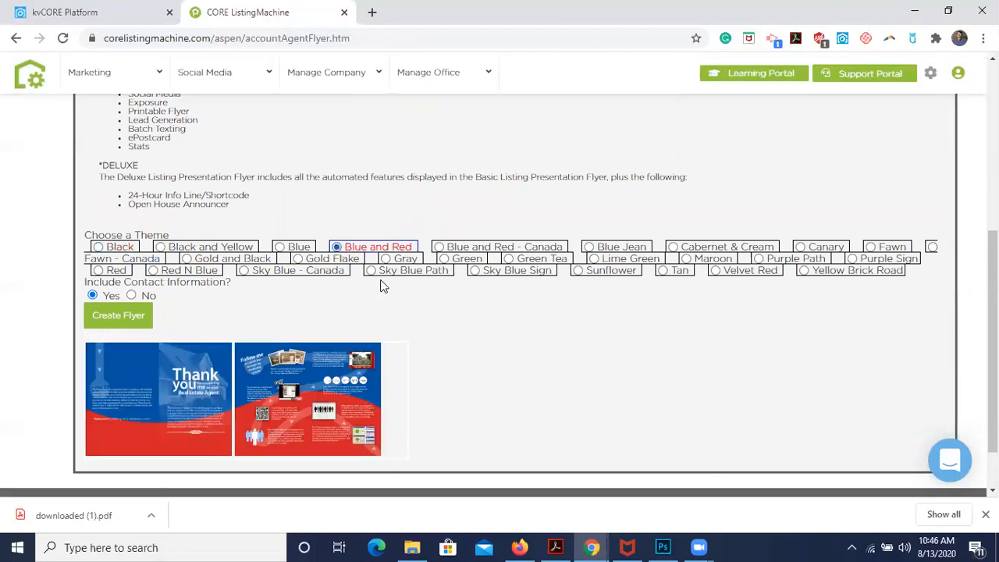
{"action": "left_click", "coordinate": [133, 314]}
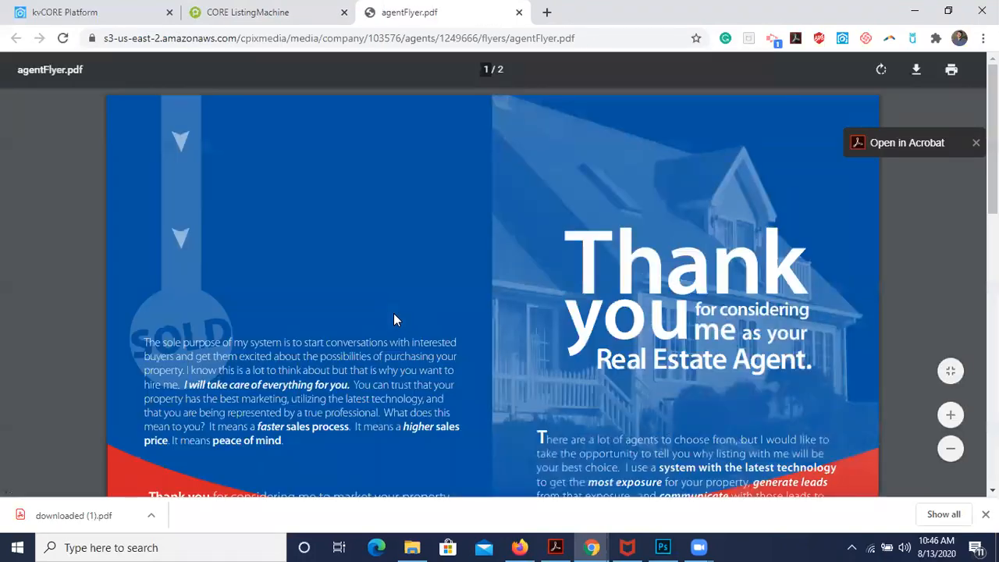
Read through both pages of the generated agent flyer PDF, including the contact block and marketing system overview
{"action": "scroll", "coordinate": [394, 317], "scroll_direction": "down", "scroll_amount": 3}
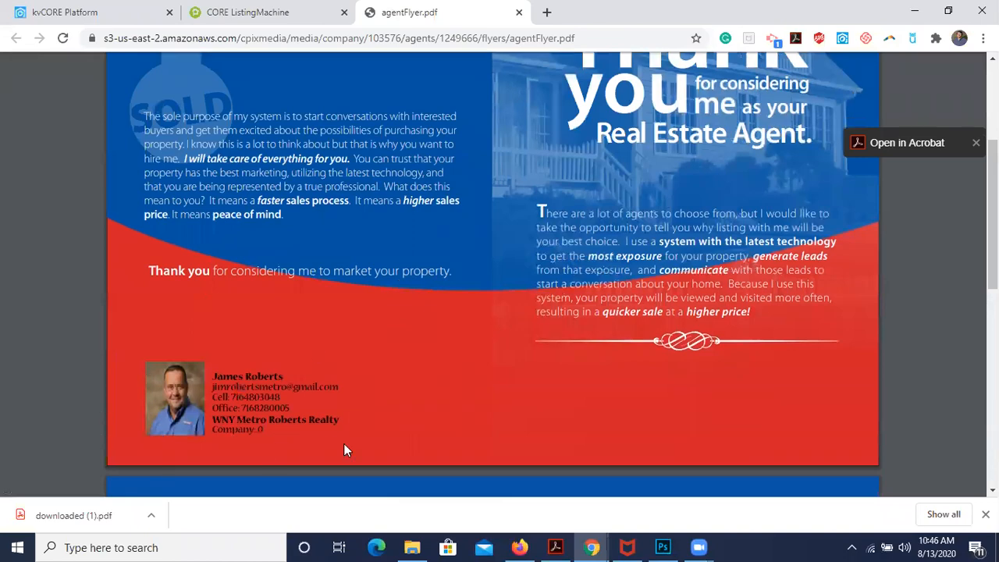
{"action": "scroll", "coordinate": [375, 428], "scroll_direction": "down", "scroll_amount": 10}
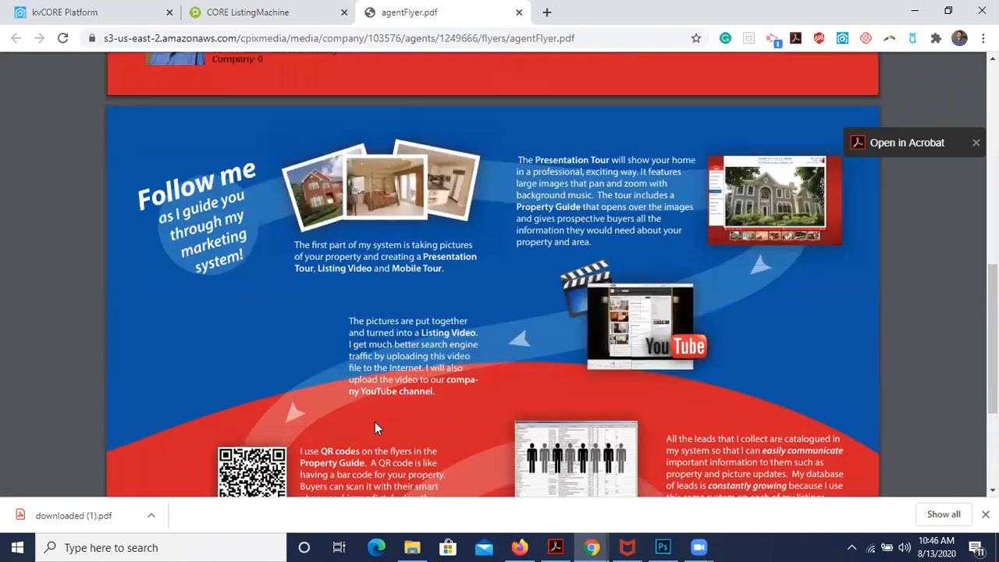
{"action": "scroll", "coordinate": [375, 428], "scroll_direction": "down", "scroll_amount": 2}
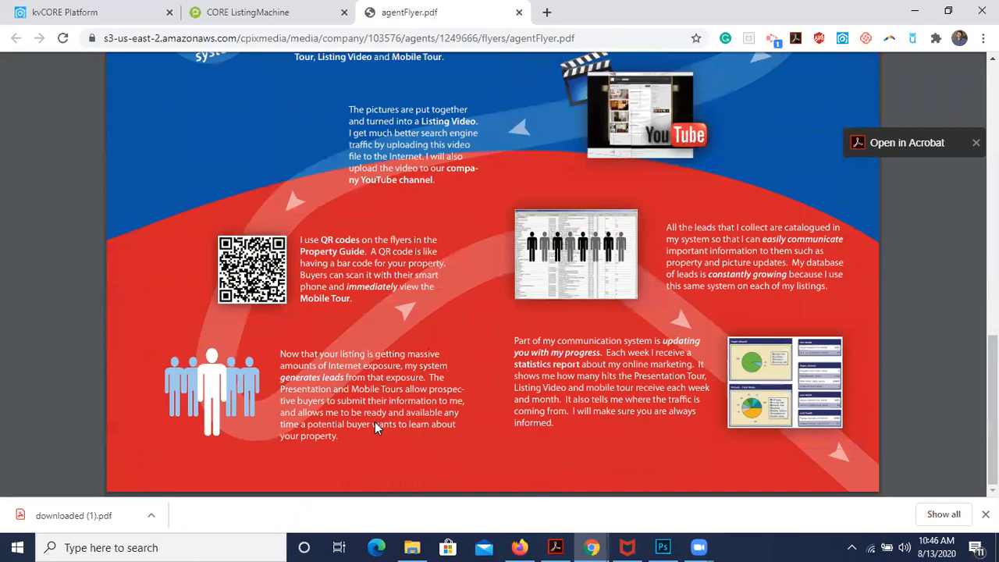
{"action": "scroll", "coordinate": [166, 248], "scroll_direction": "up", "scroll_amount": 5}
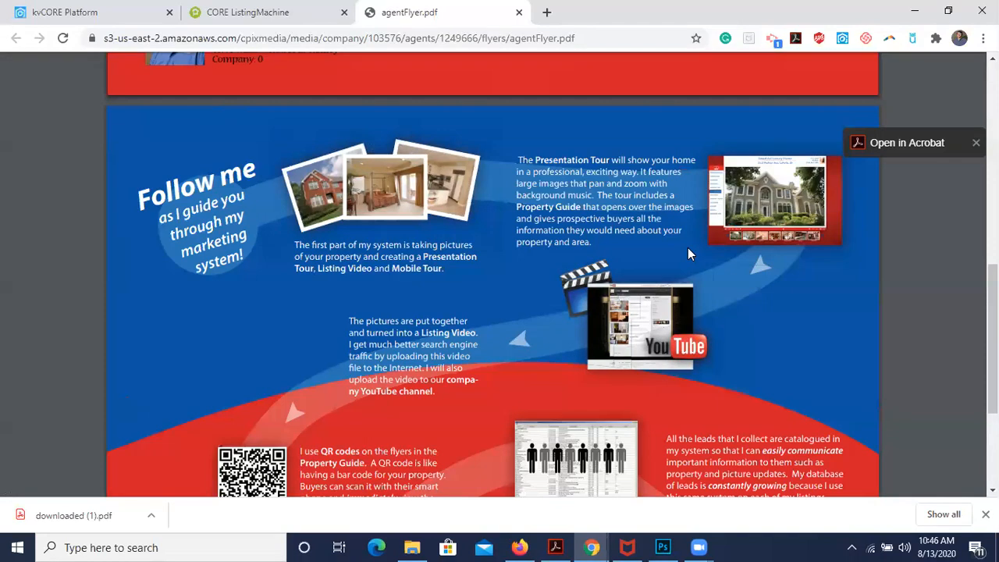
{"action": "scroll", "coordinate": [687, 248], "scroll_direction": "down", "scroll_amount": 2}
{"action": "scroll", "coordinate": [688, 243], "scroll_direction": "down", "scroll_amount": 4}
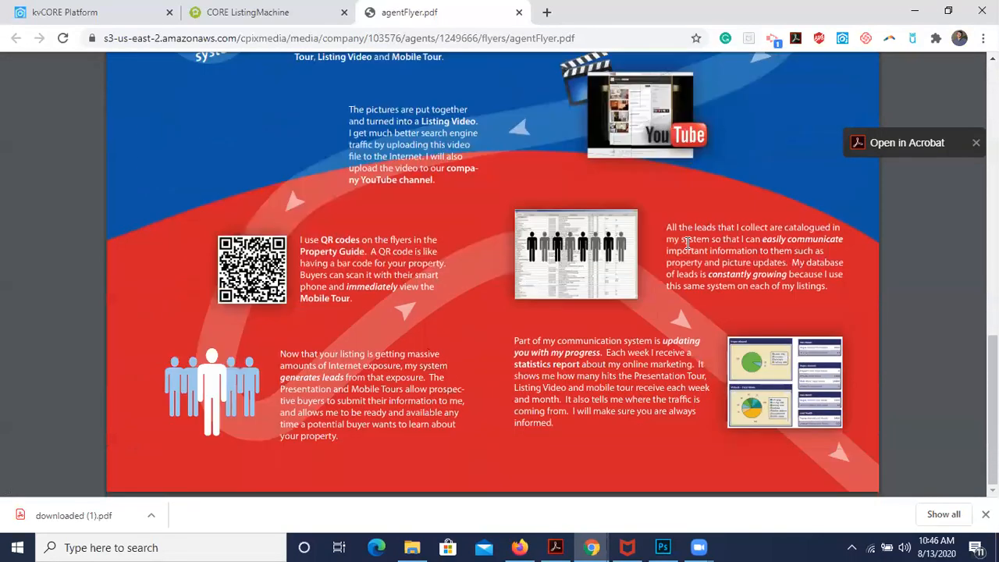